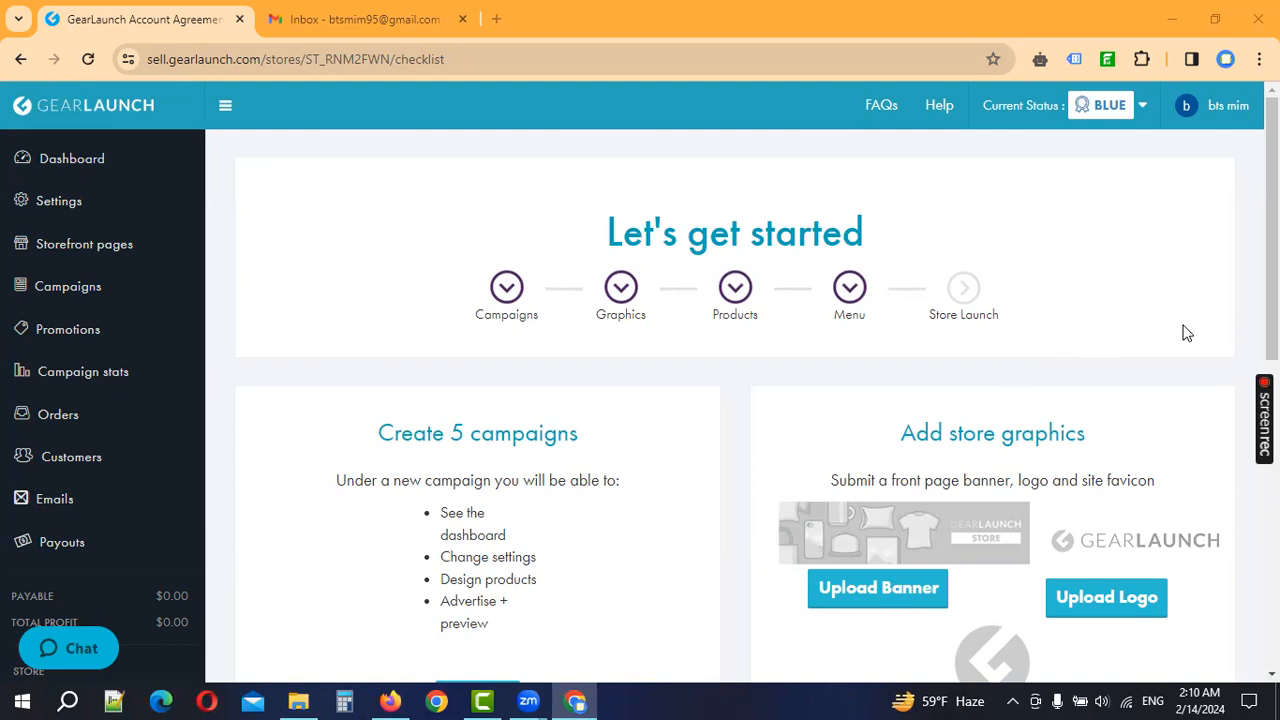
Review the store setup checklist and open the storefront banner upload settings from the store graphics section
scroll(1180, 380, "down", 1)
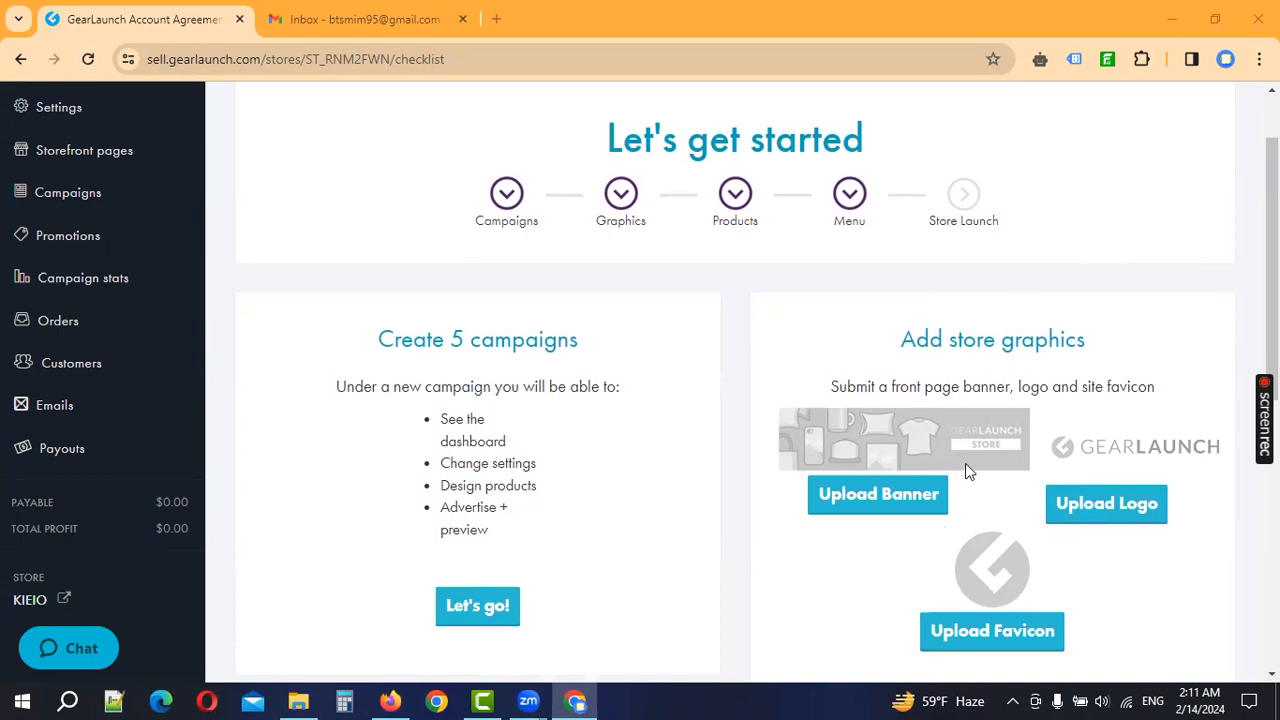
scroll(958, 457, "down", 2)
scroll(952, 455, "up", 2)
scroll(1100, 520, "down", 1)
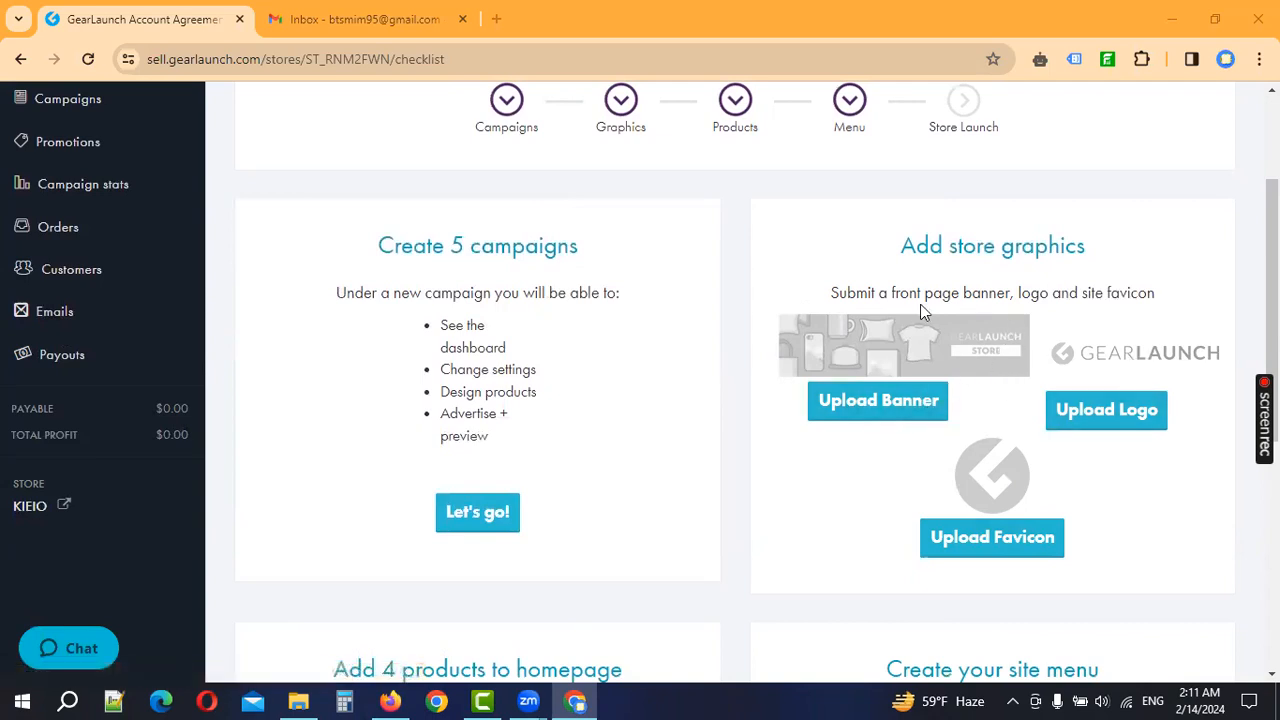
left_click(880, 412)
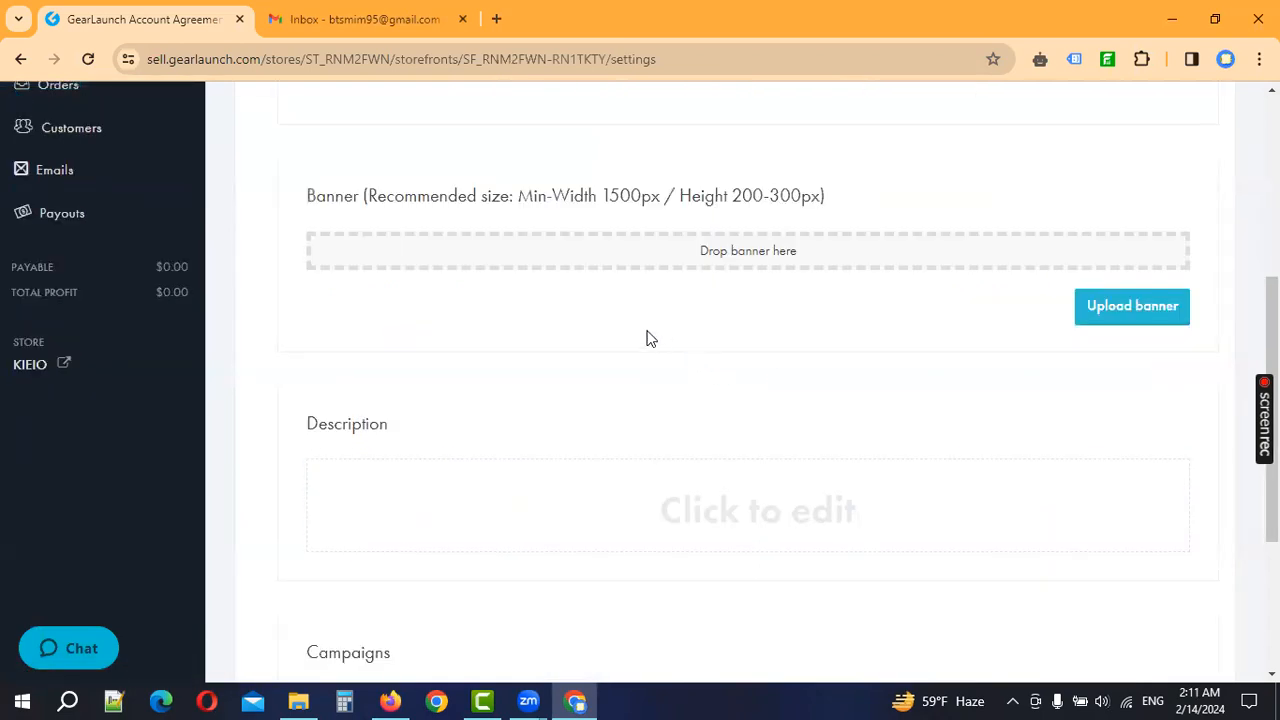
Examine the storefront details and the recommended banner dimensions in the storefront settings
scroll(646, 337, "up", 2)
scroll(474, 307, "up", 1)
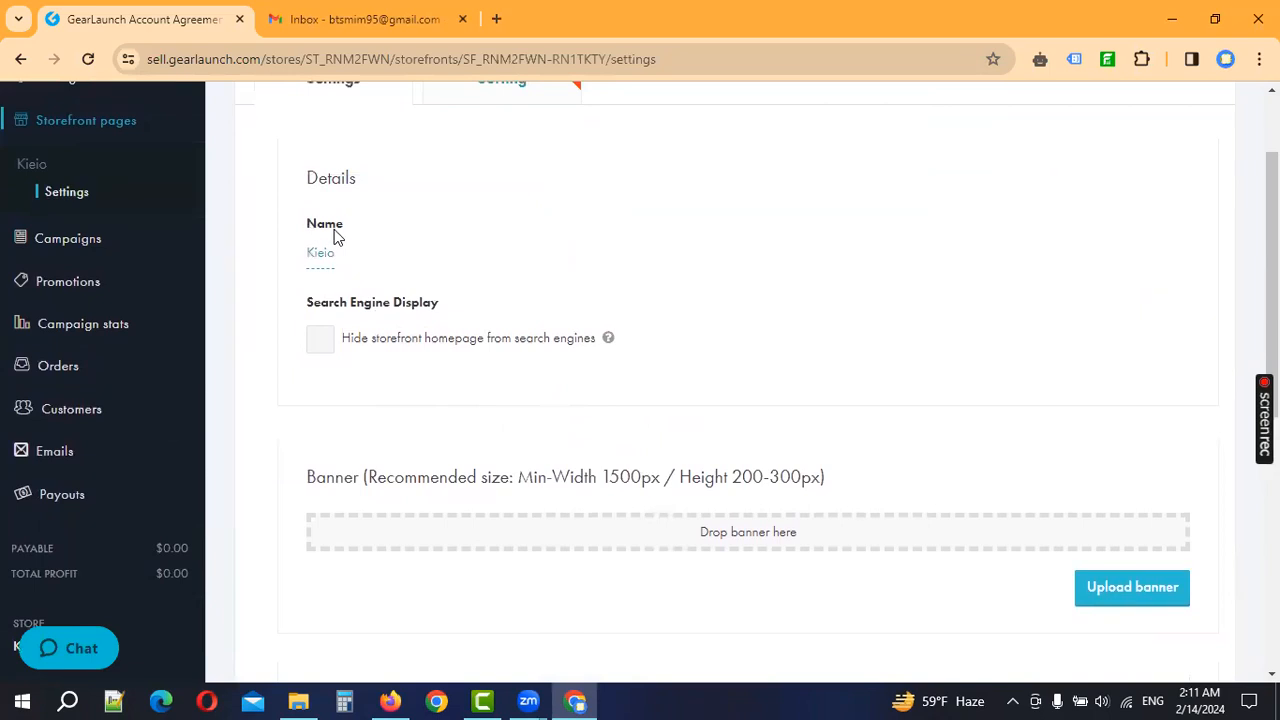
scroll(350, 481, "down", 1)
left_click_drag(306, 383, 758, 401)
left_click(598, 393)
left_click(700, 403)
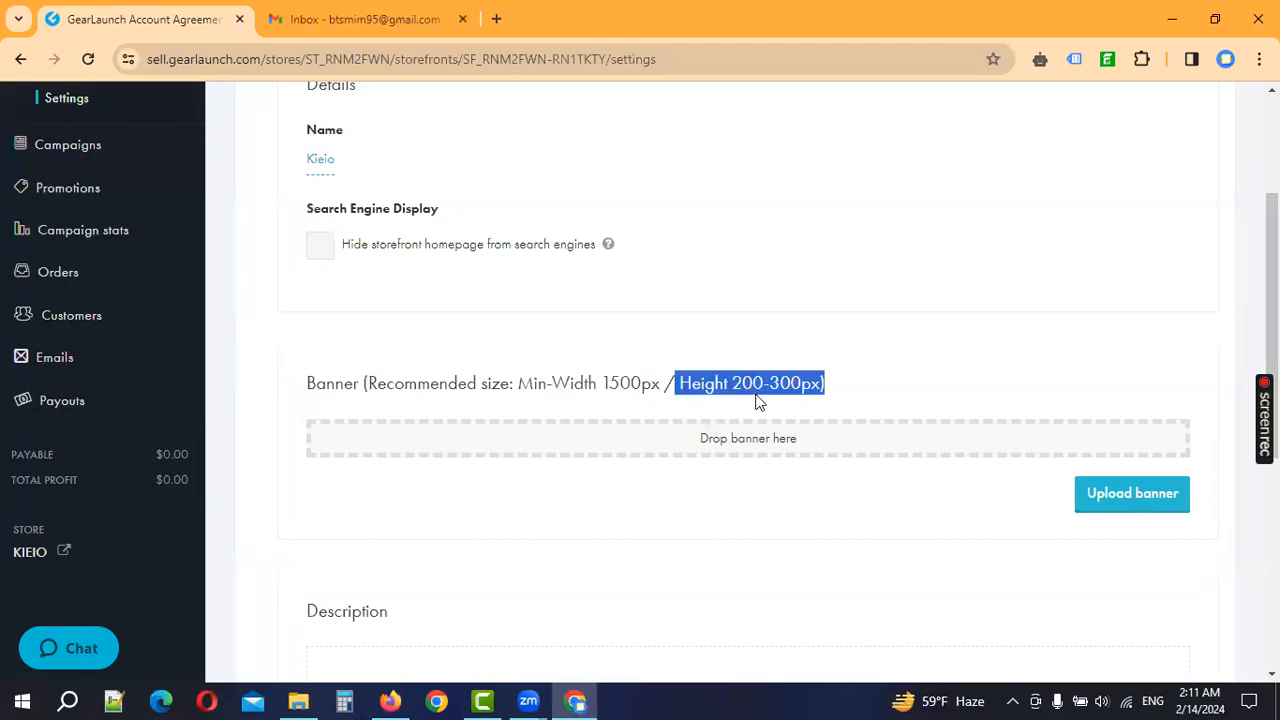
left_click(782, 394)
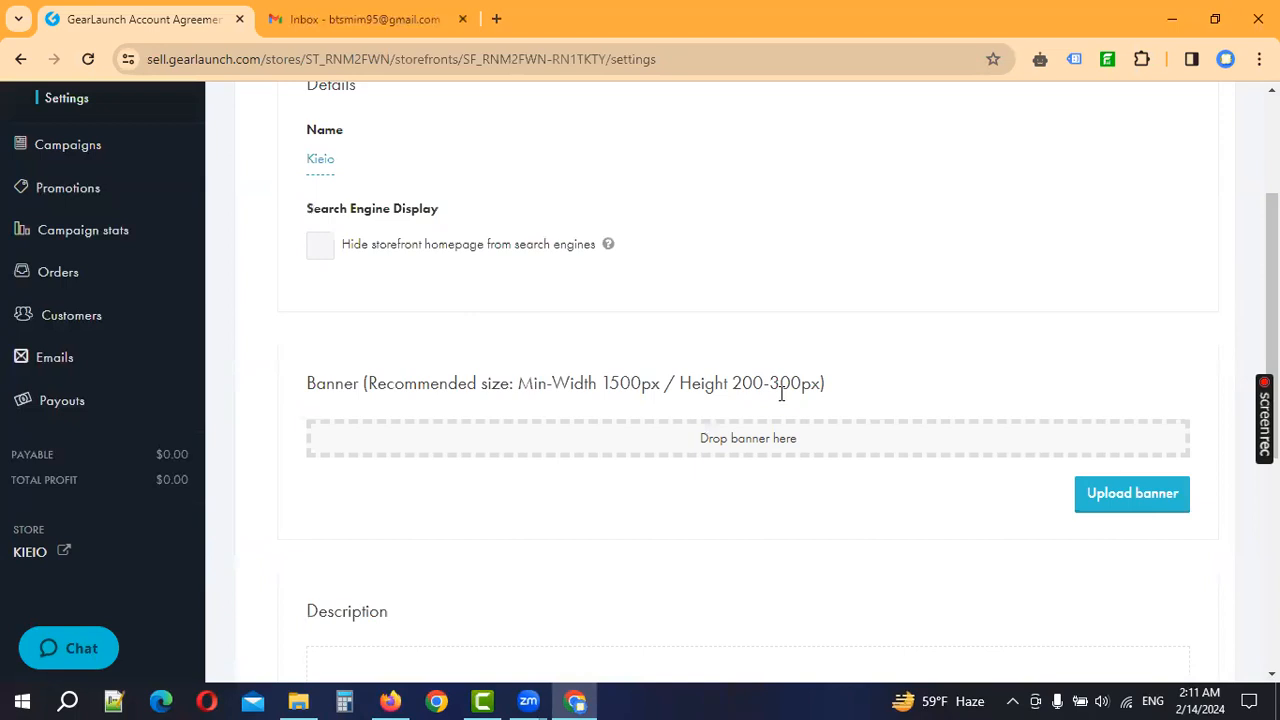
scroll(782, 400, "down", 2)
scroll(782, 408, "up", 1)
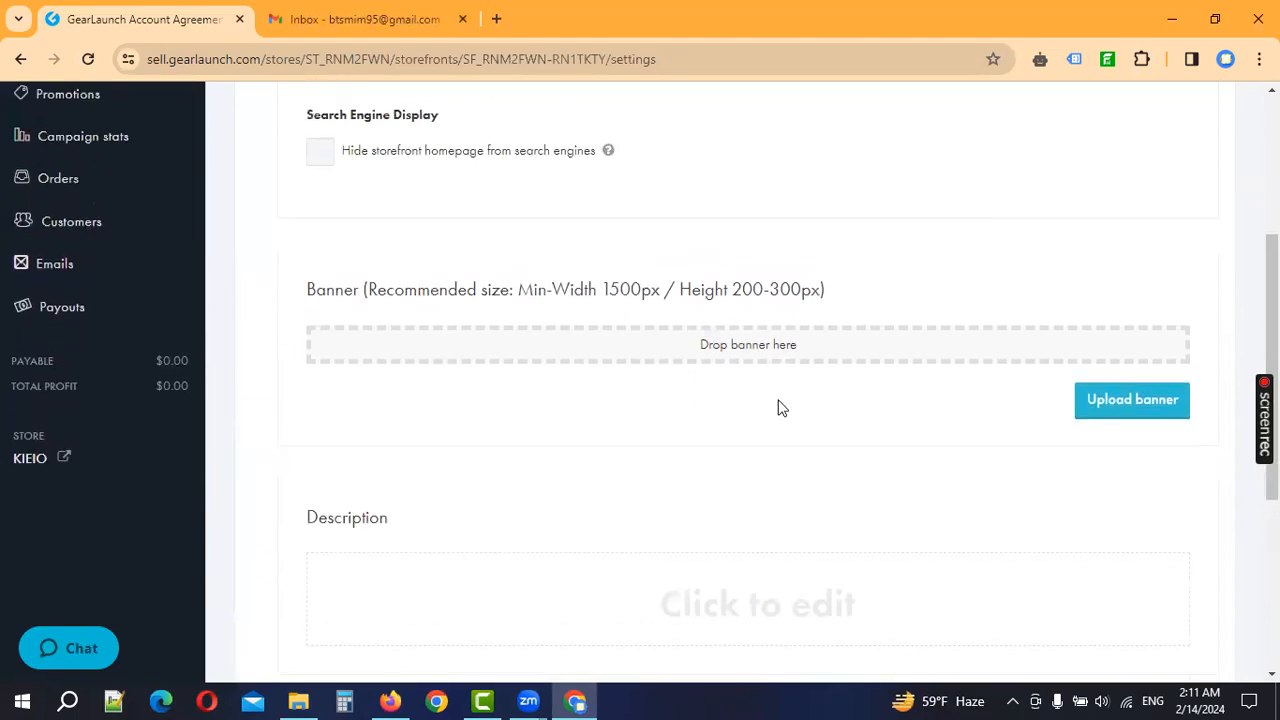
scroll(775, 420, "up", 1)
Switch to Firefox, open the Canva website and look over its home page
left_click(395, 699)
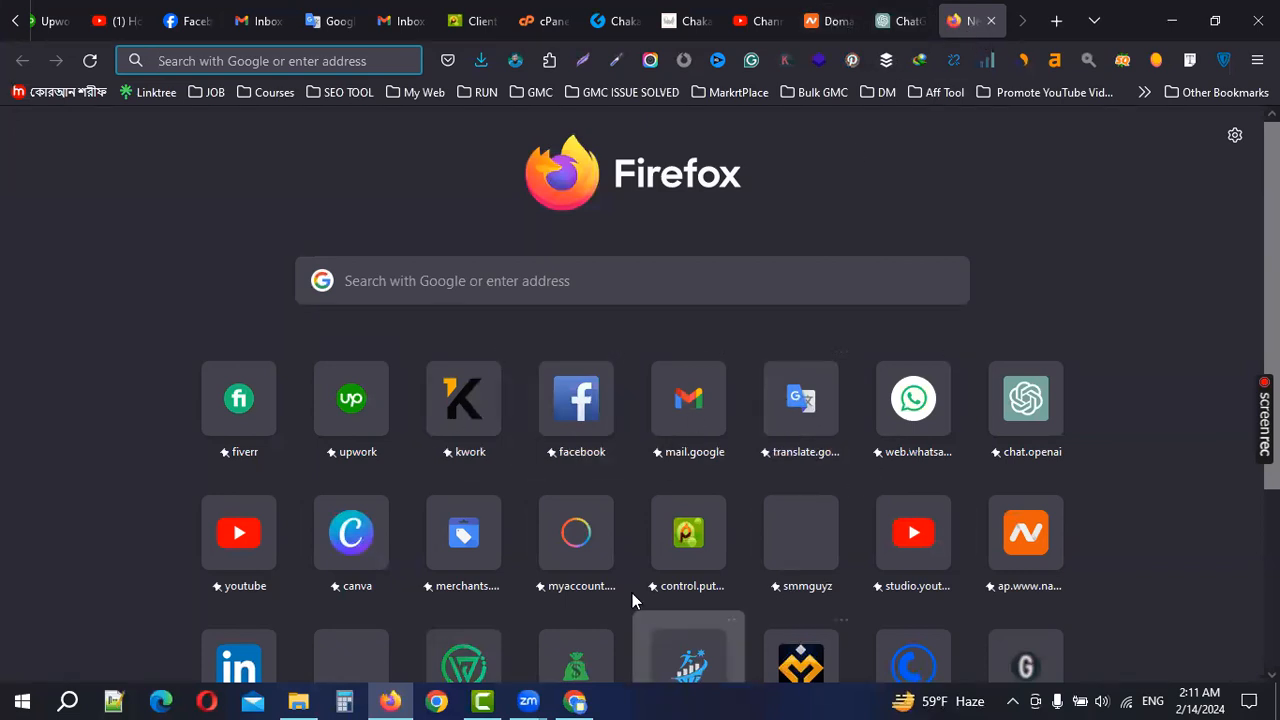
left_click(349, 570)
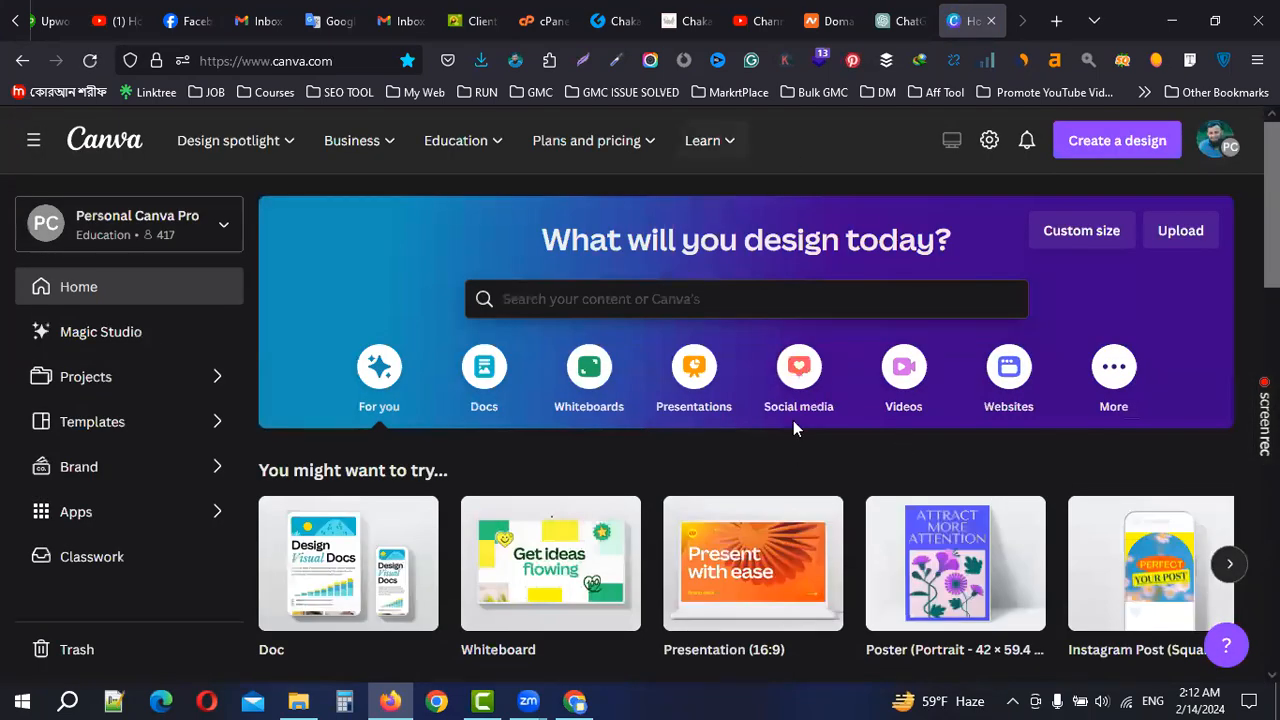
scroll(757, 422, "down", 4)
scroll(757, 422, "up", 4)
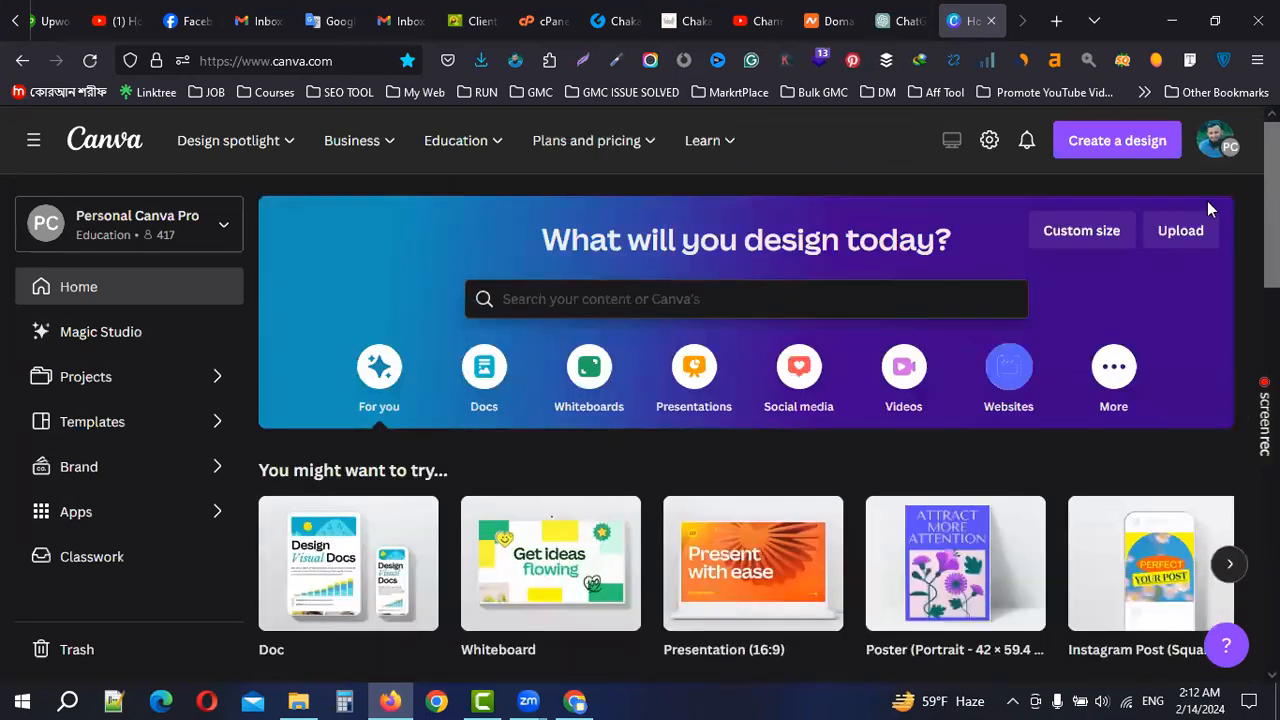
Create a new custom-size Canva design 1500 px wide and 250 px high
left_click(1128, 142)
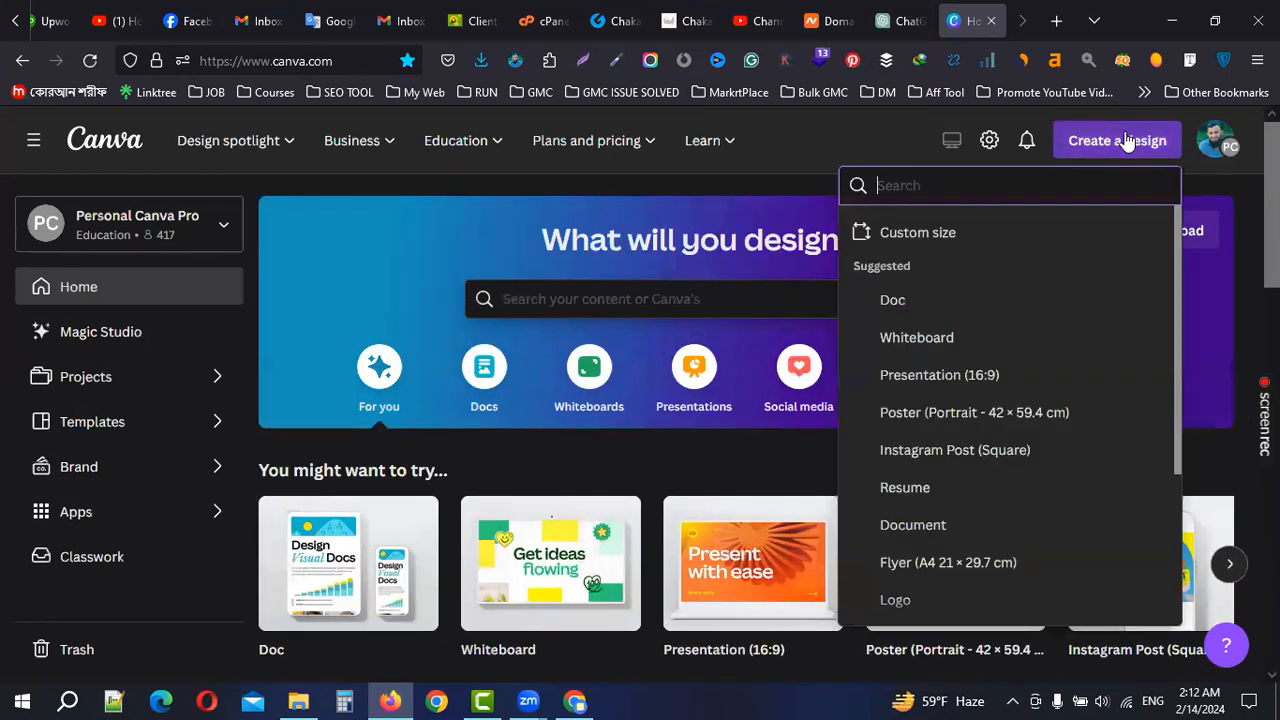
left_click(918, 232)
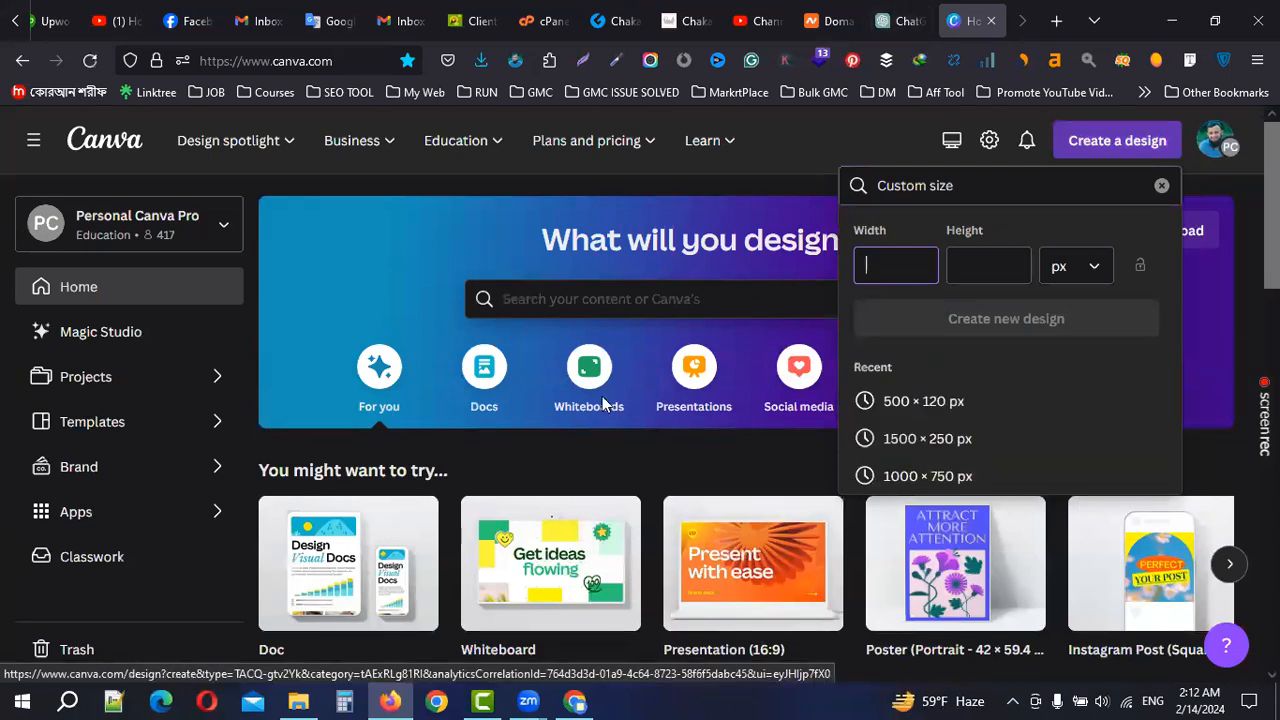
key("alt+Tab")
left_click(576, 700)
left_click(894, 268)
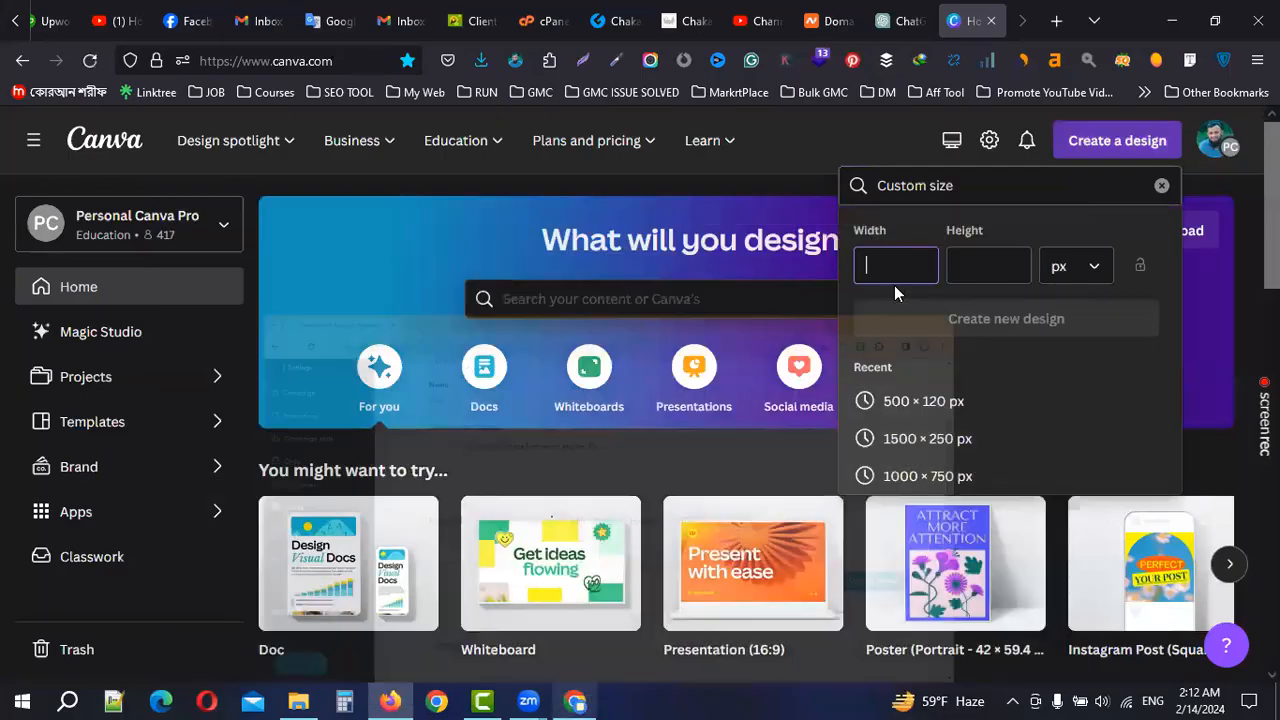
type("155")
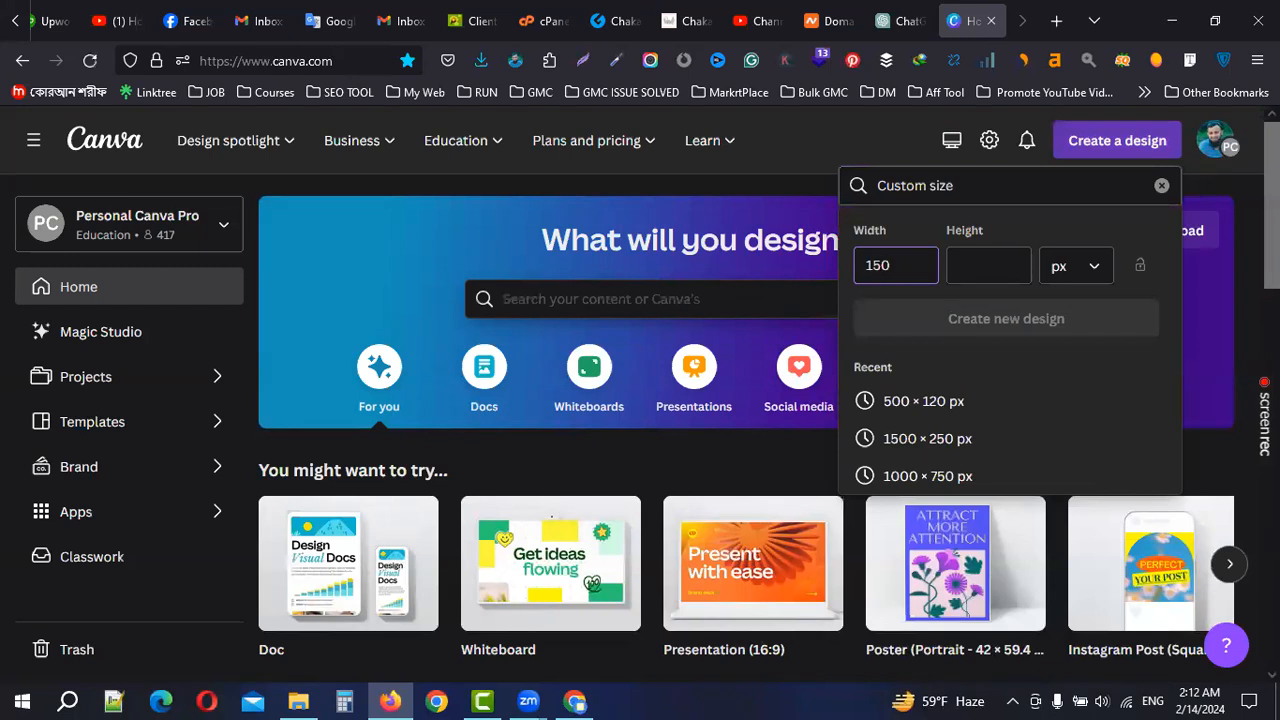
key("Tab")
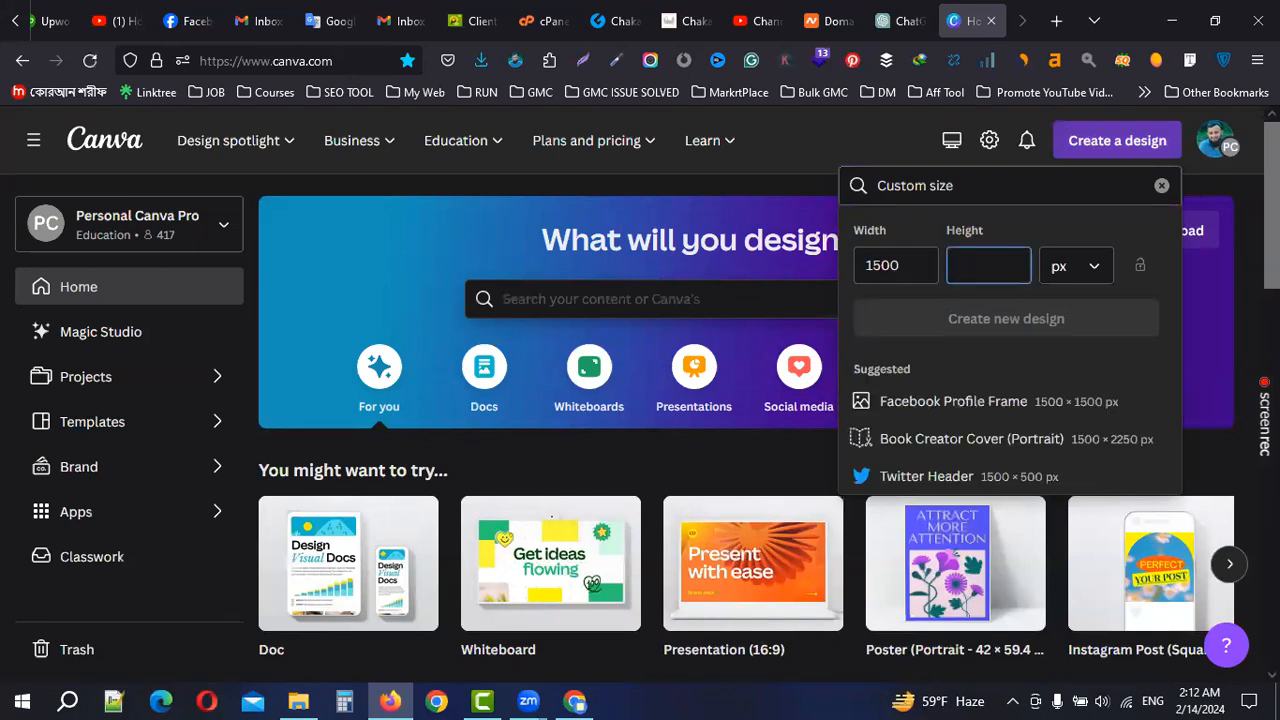
type("250")
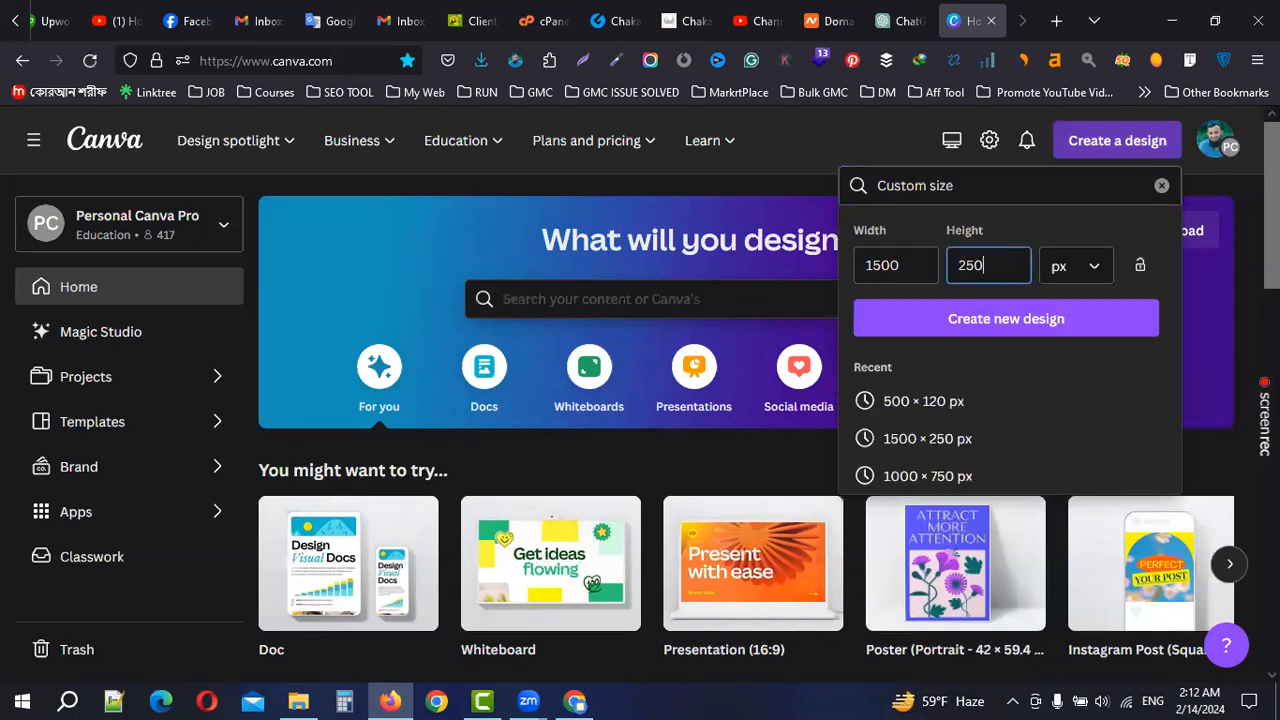
left_click(1006, 319)
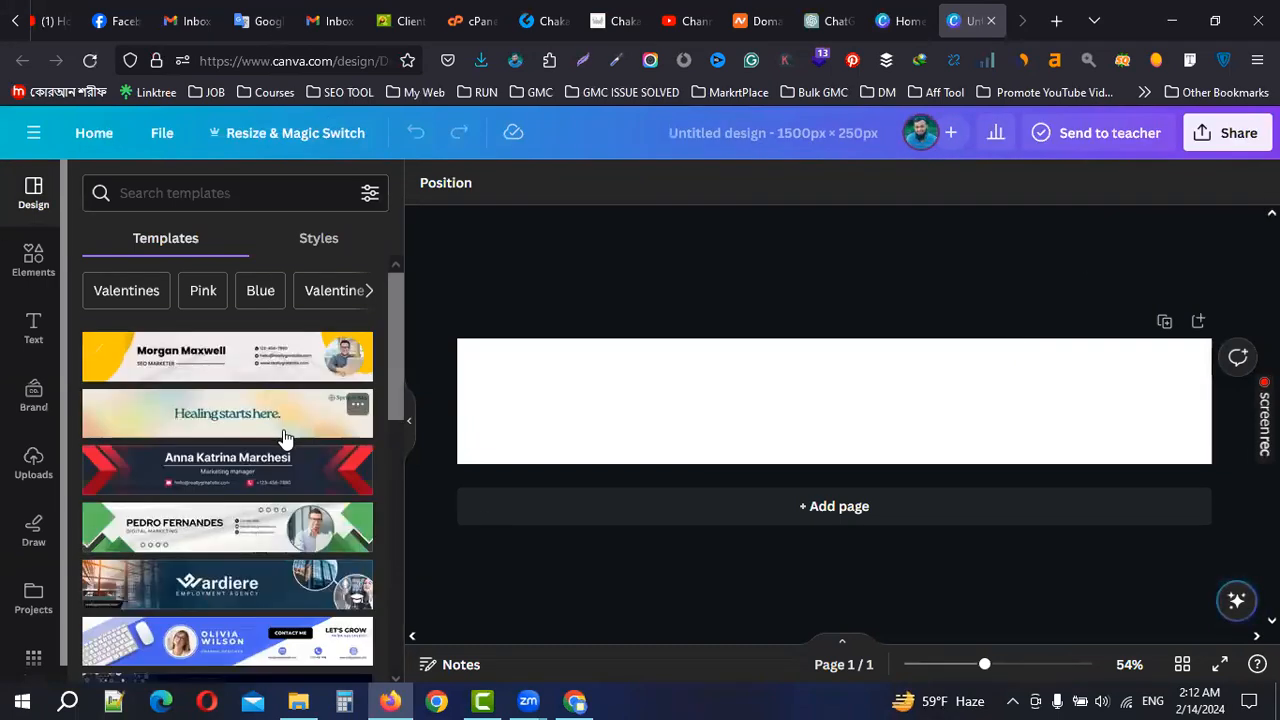
Browse the suggested banner templates and search them for "Store"
scroll(284, 446, "down", 5)
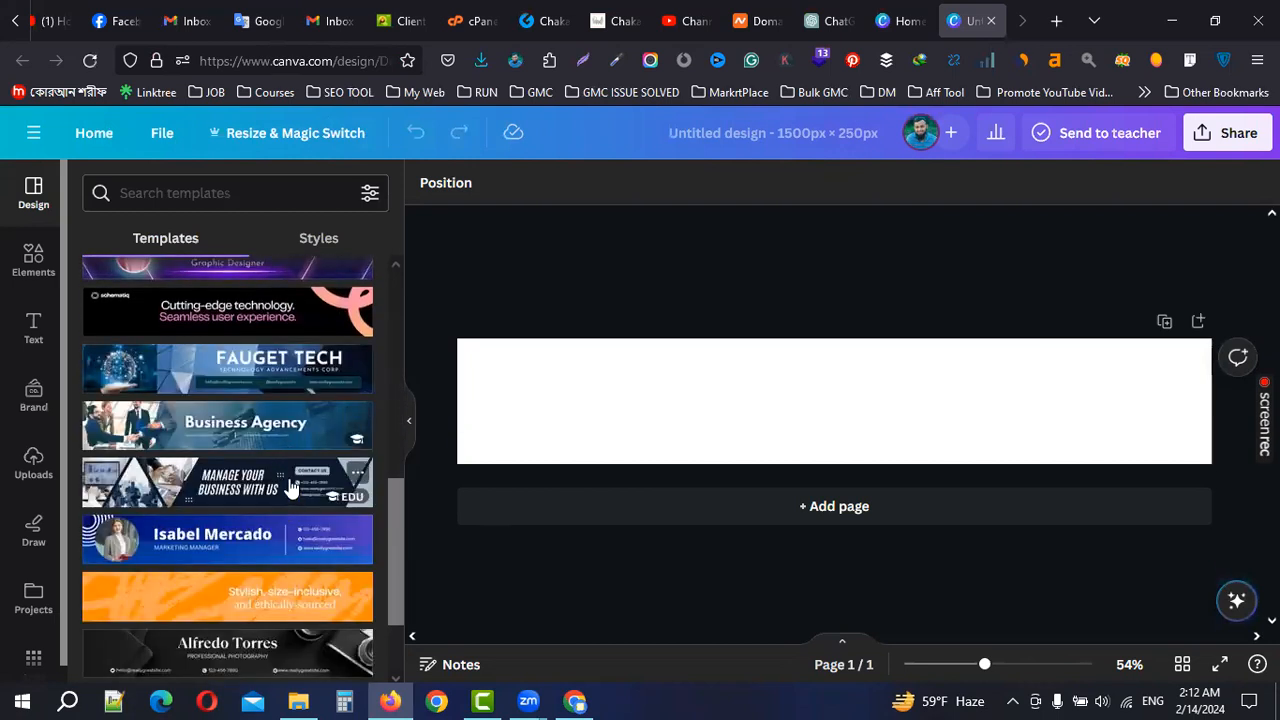
scroll(289, 486, "down", 2)
scroll(208, 300, "up", 4)
left_click(200, 194)
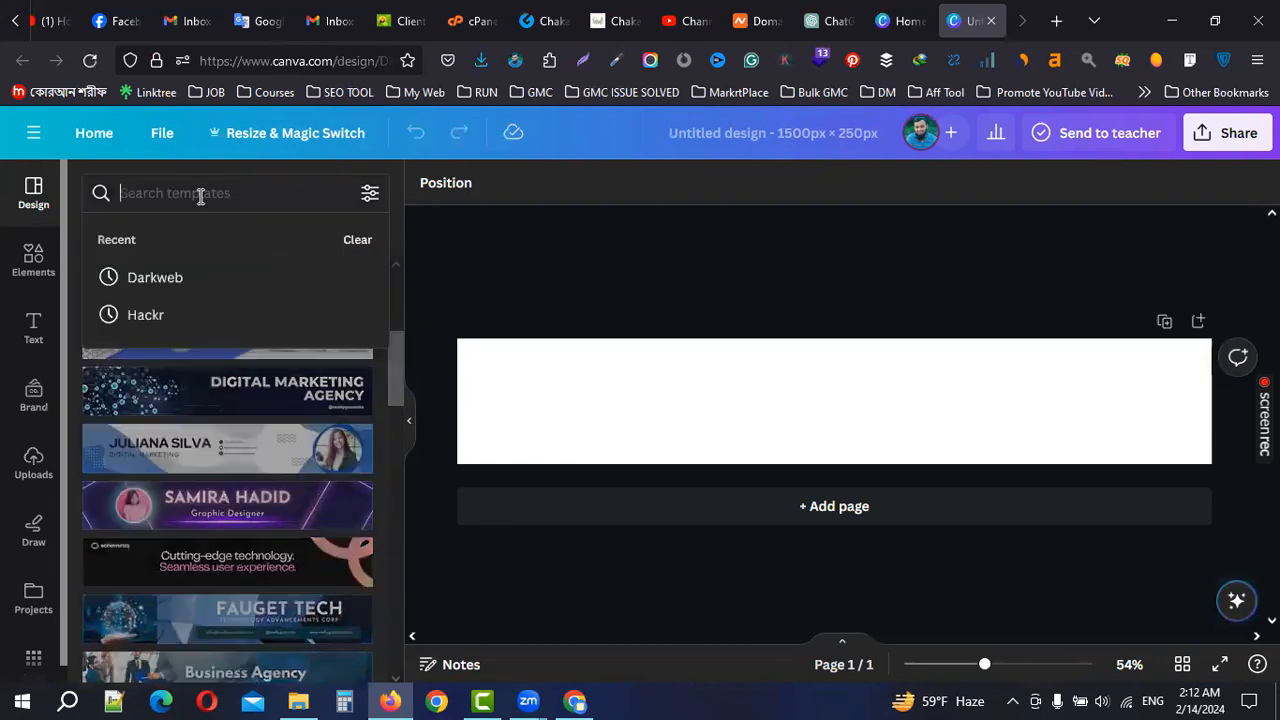
type("Store")
key("Return")
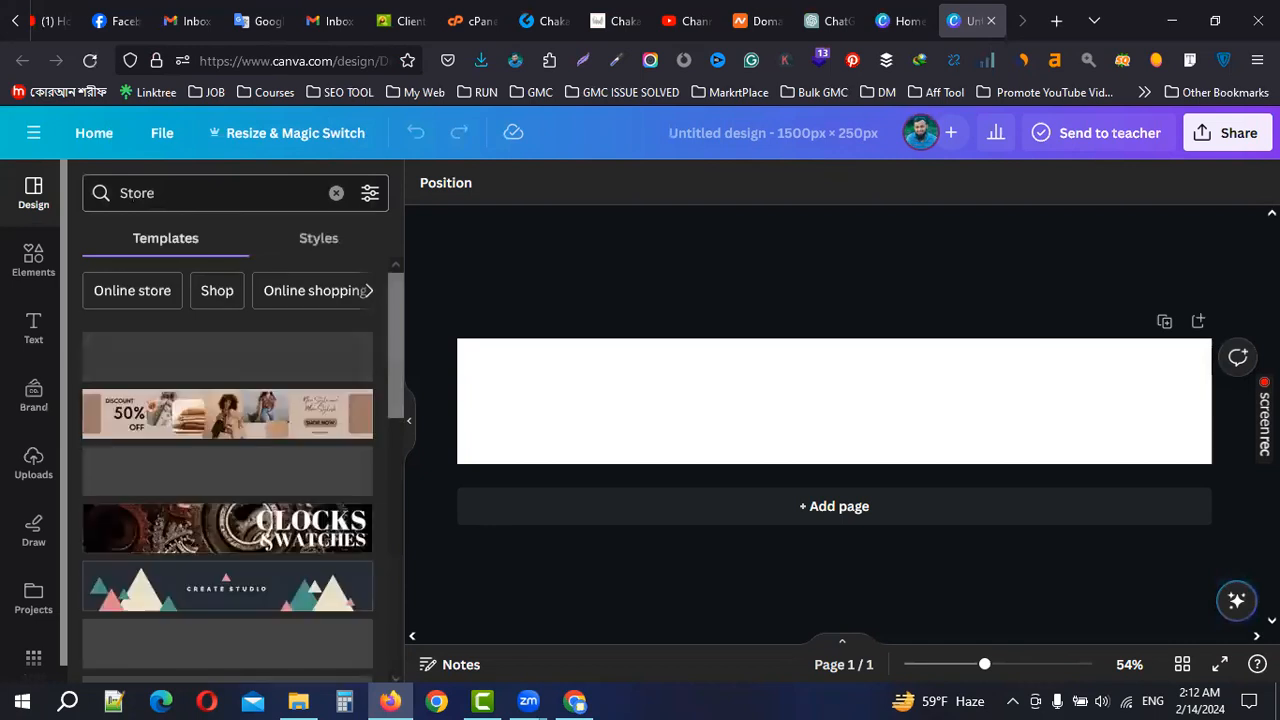
scroll(200, 460, "down", 5)
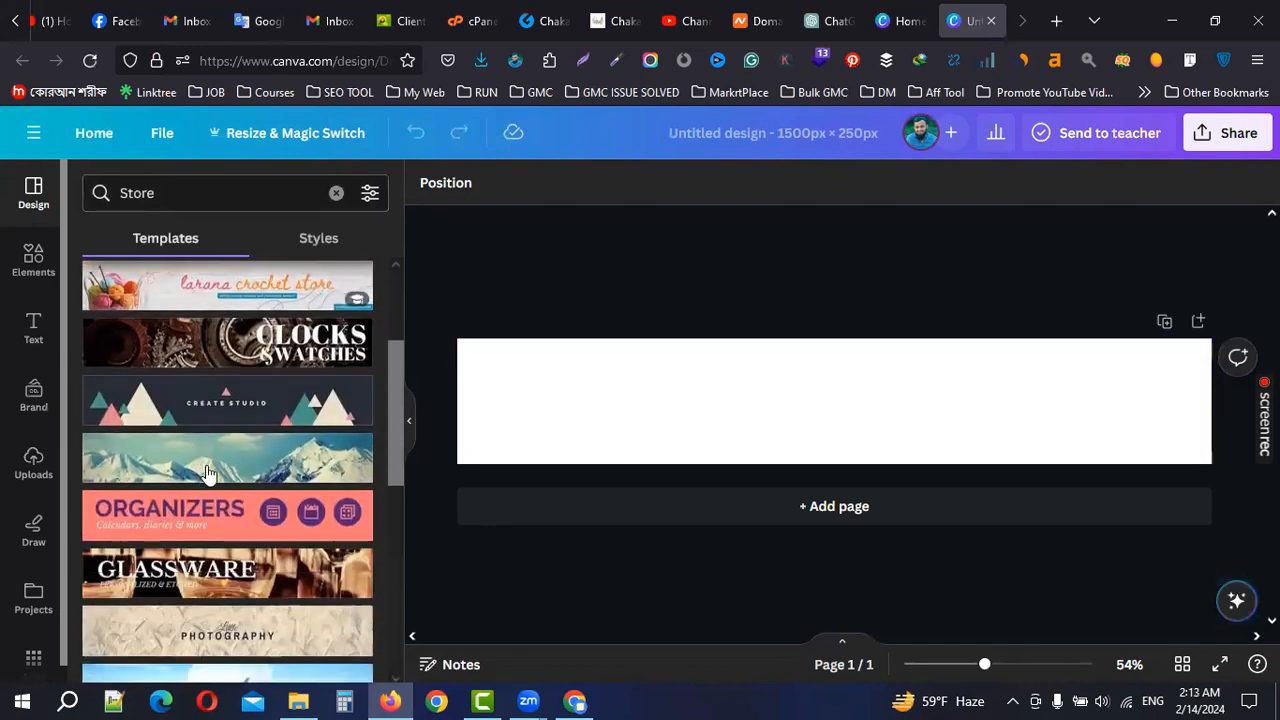
scroll(243, 533, "down", 8)
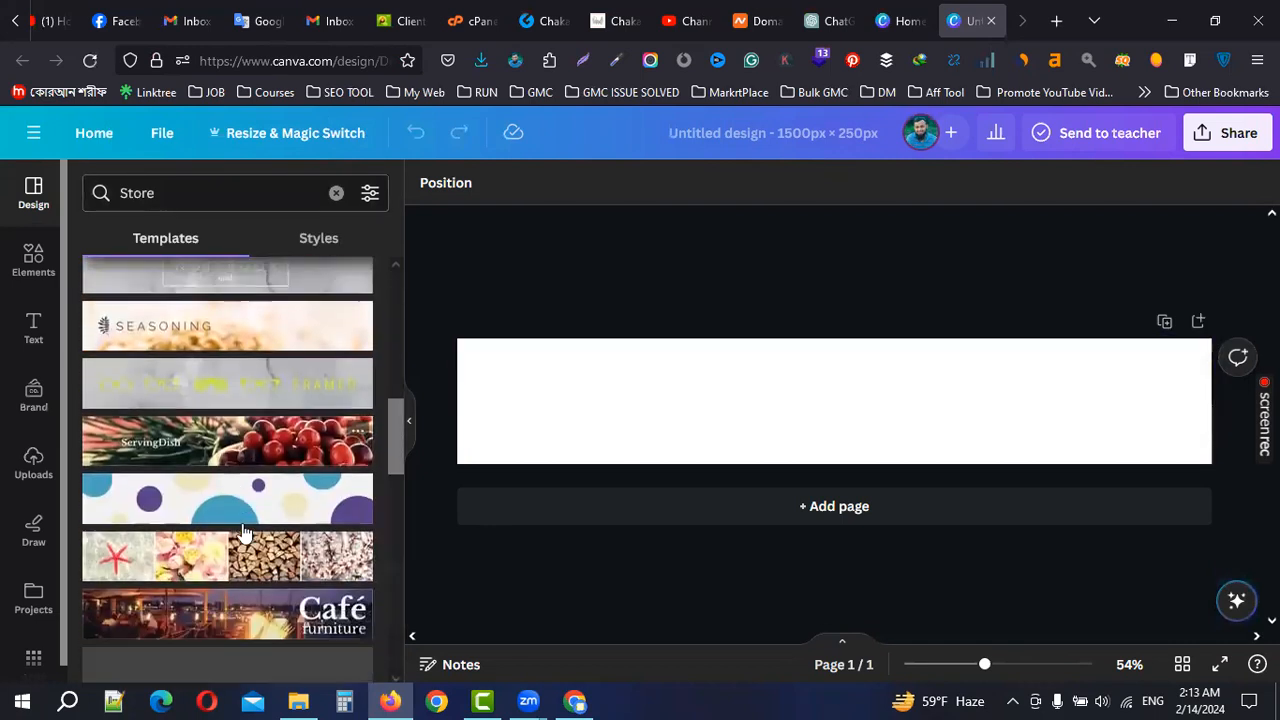
scroll(243, 533, "down", 1)
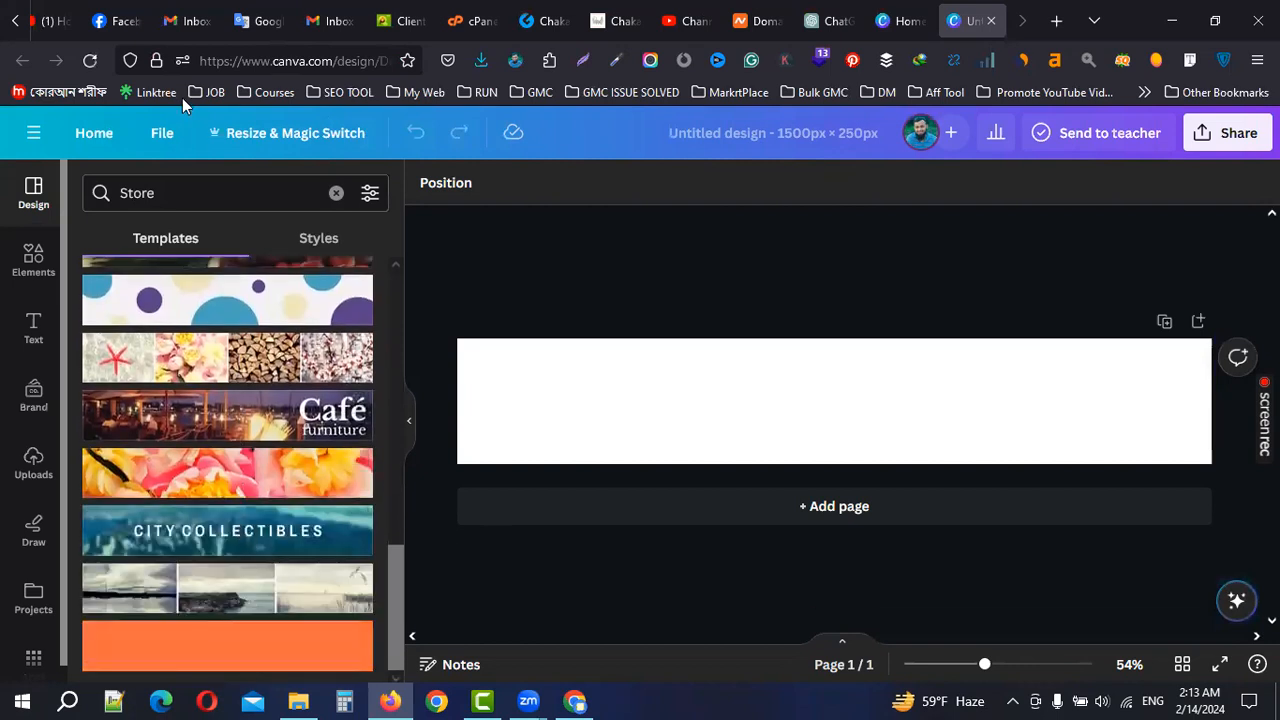
Search the banner templates for "Tshart", then refine the search term to "T-shart"
left_click(200, 187)
key("BackSpace")
type("Tha")
key("BackSpace")
type("s")
key("BackSpace")
type("shart")
key("Return")
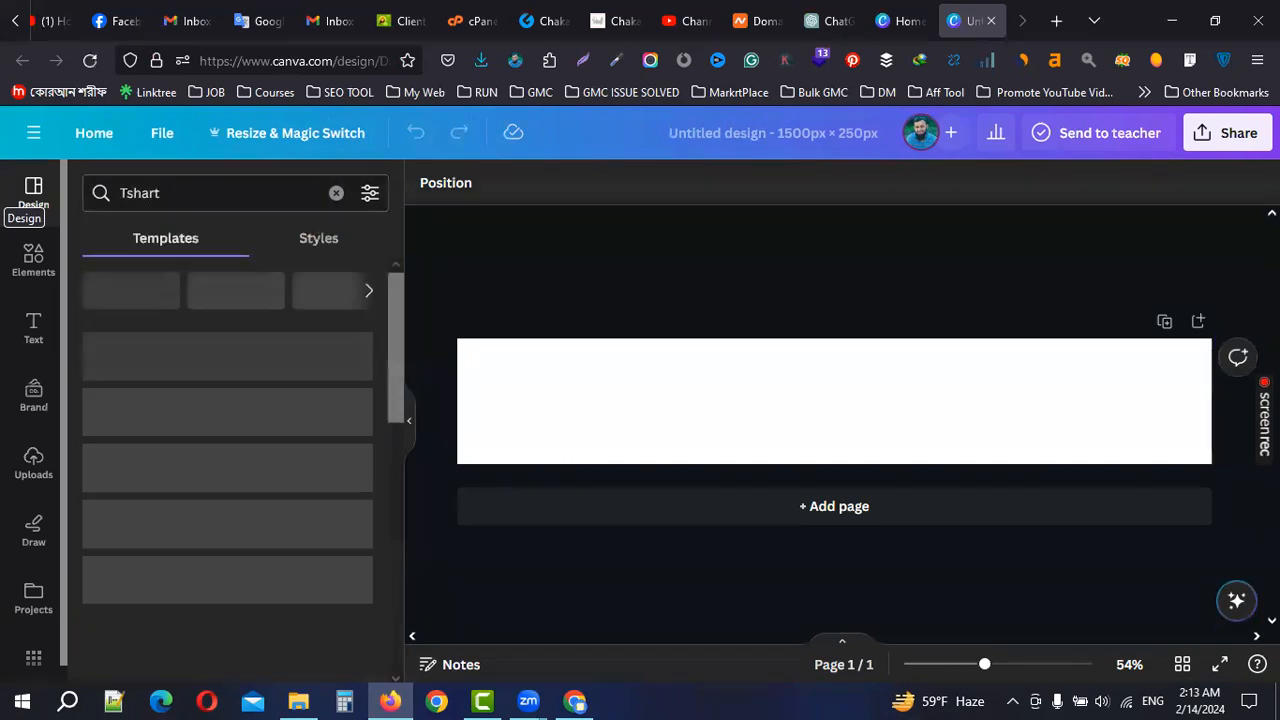
left_click(124, 193)
type("-")
key("Return")
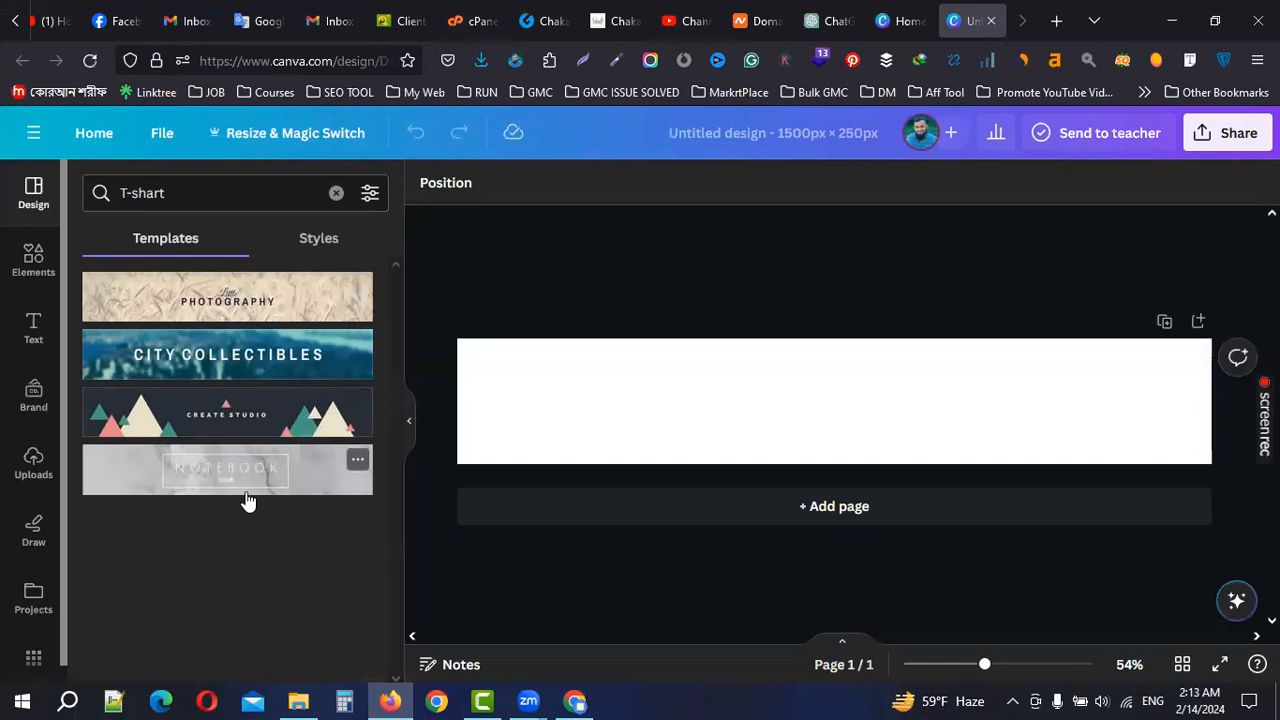
Switch to the suggested search "T-Shirt Logo" and look through its banner templates
left_click(226, 194)
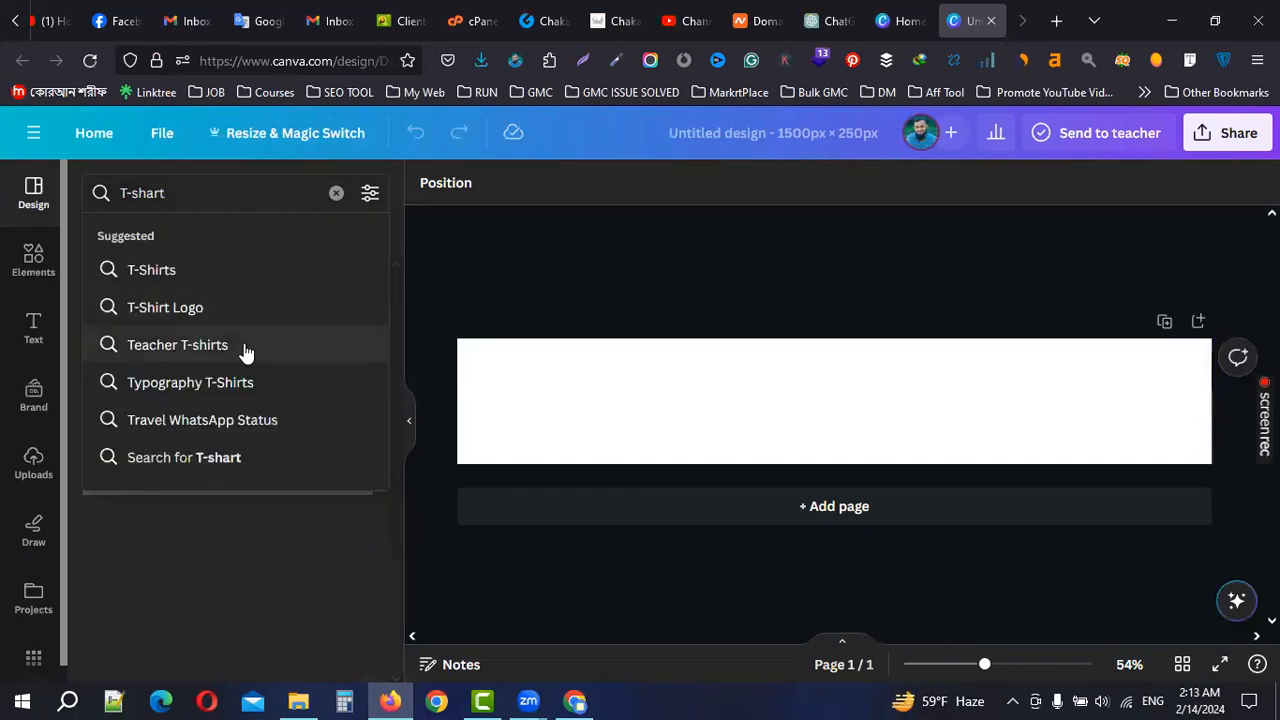
left_click(193, 308)
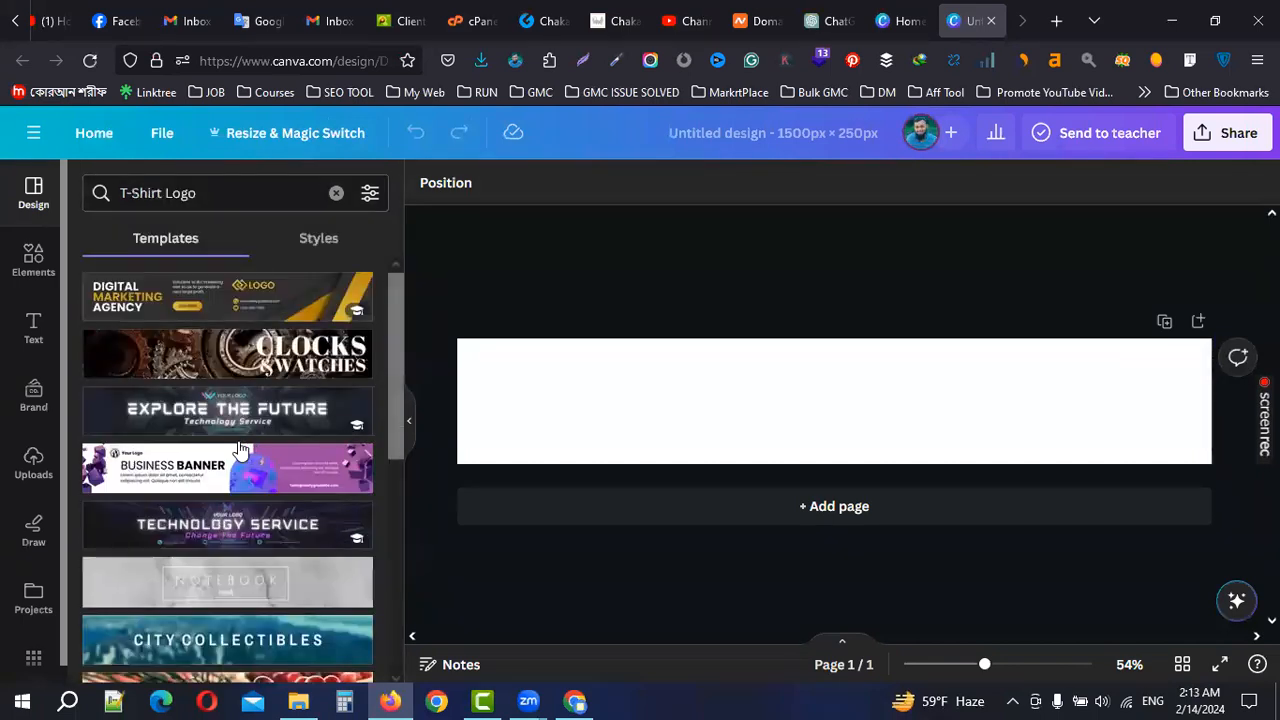
scroll(268, 470, "down", 3)
scroll(268, 470, "down", 2)
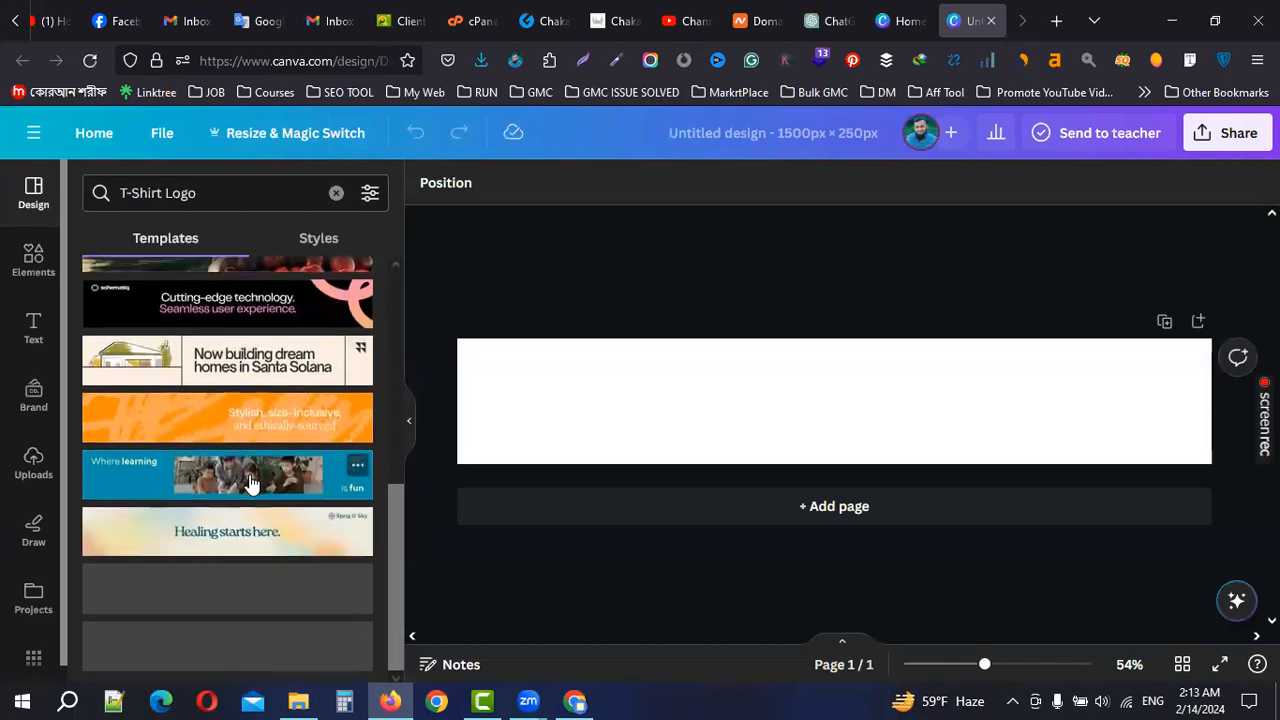
scroll(255, 485, "up", 3)
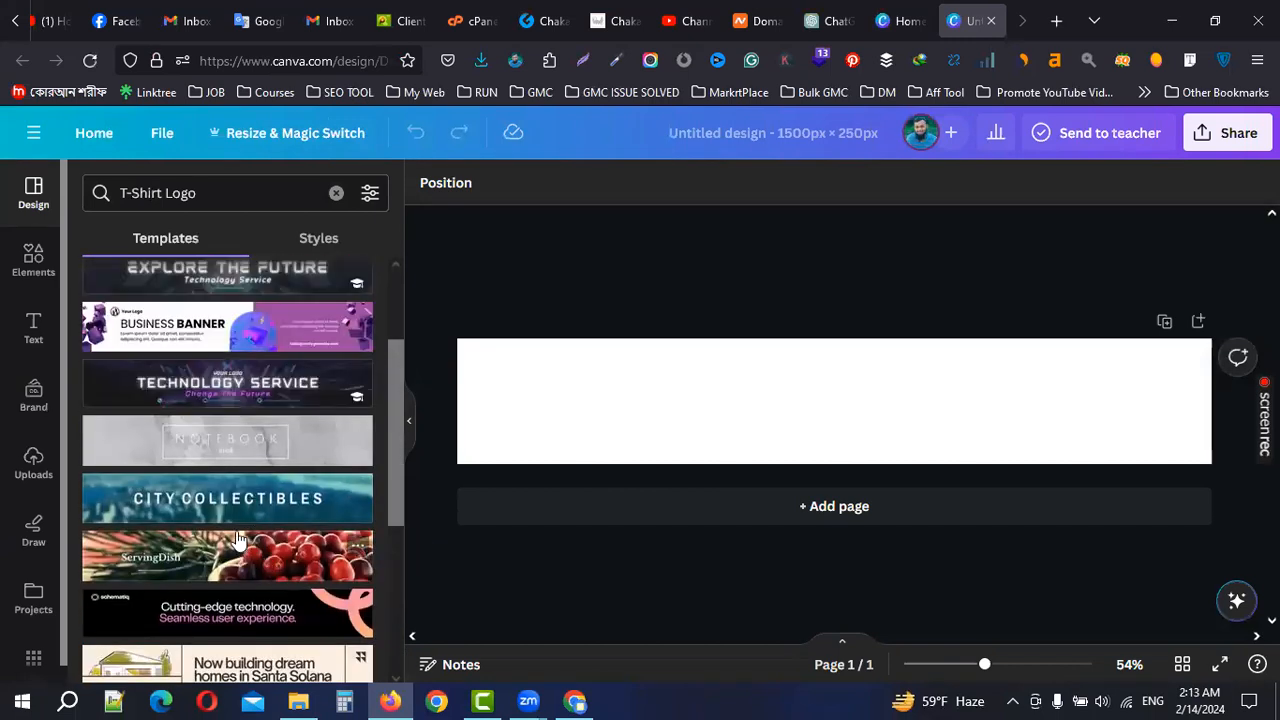
scroll(237, 540, "up", 3)
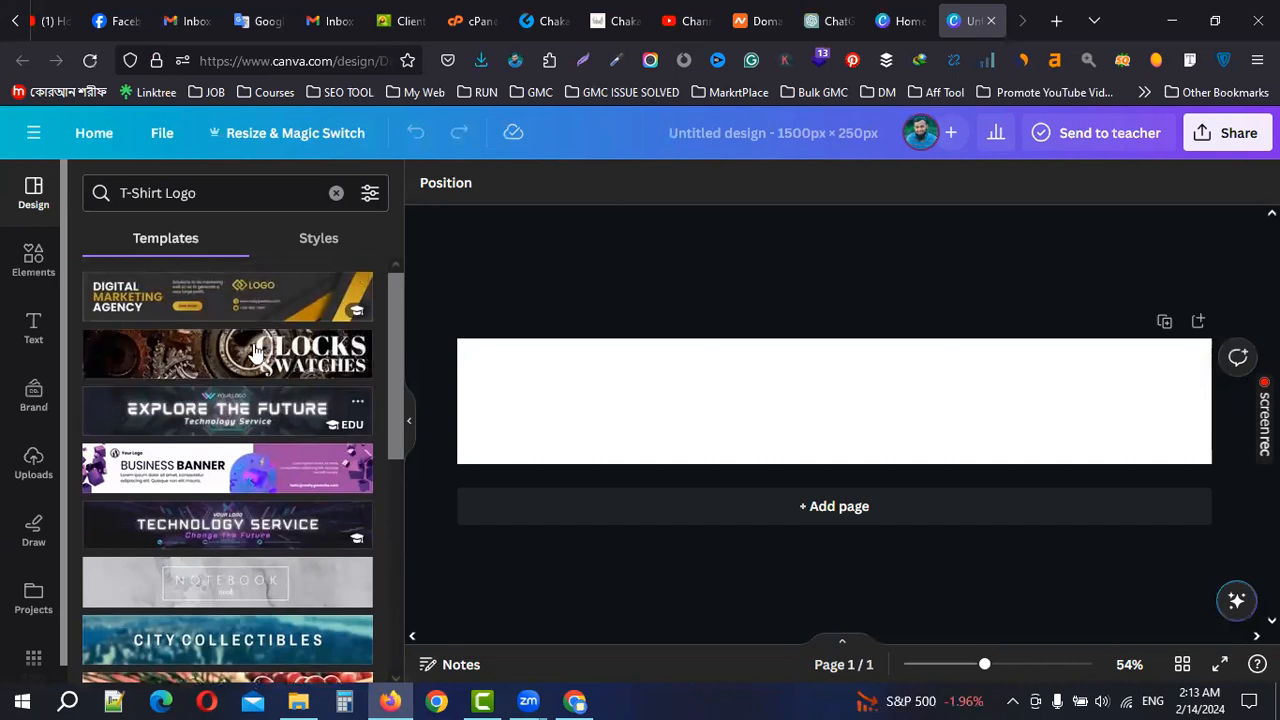
scroll(221, 452, "down", 4)
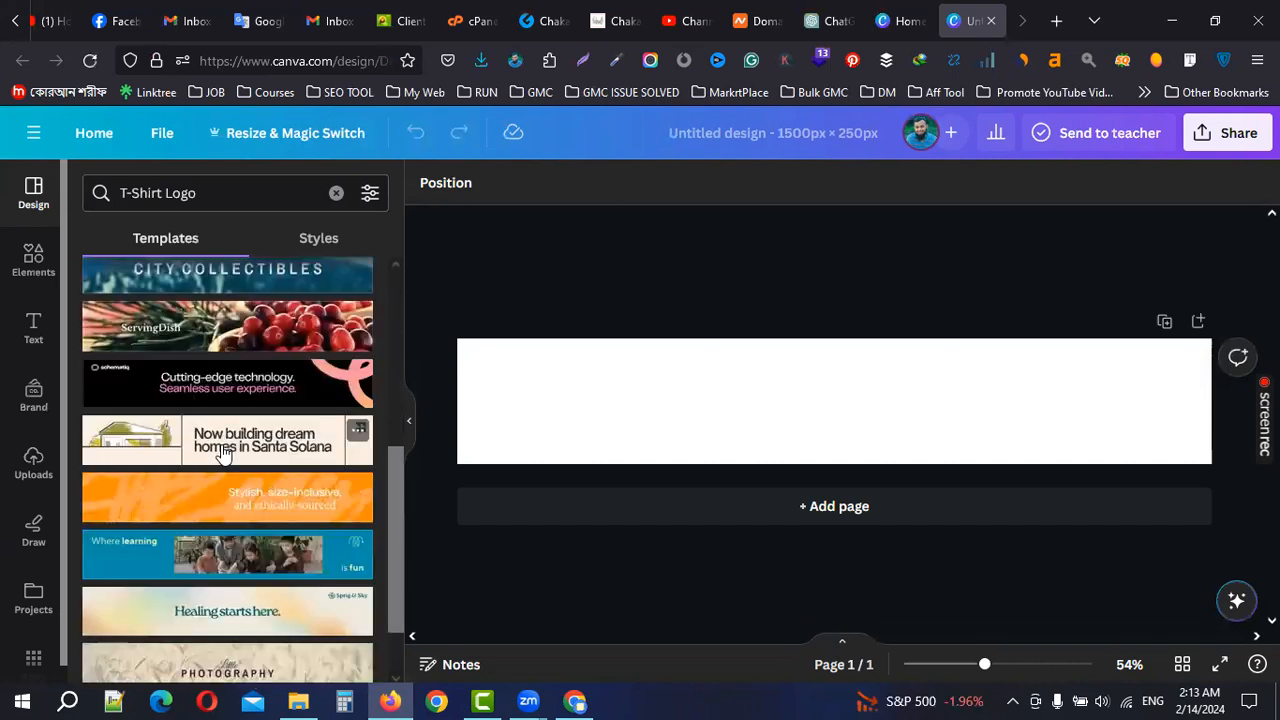
scroll(220, 450, "down", 1)
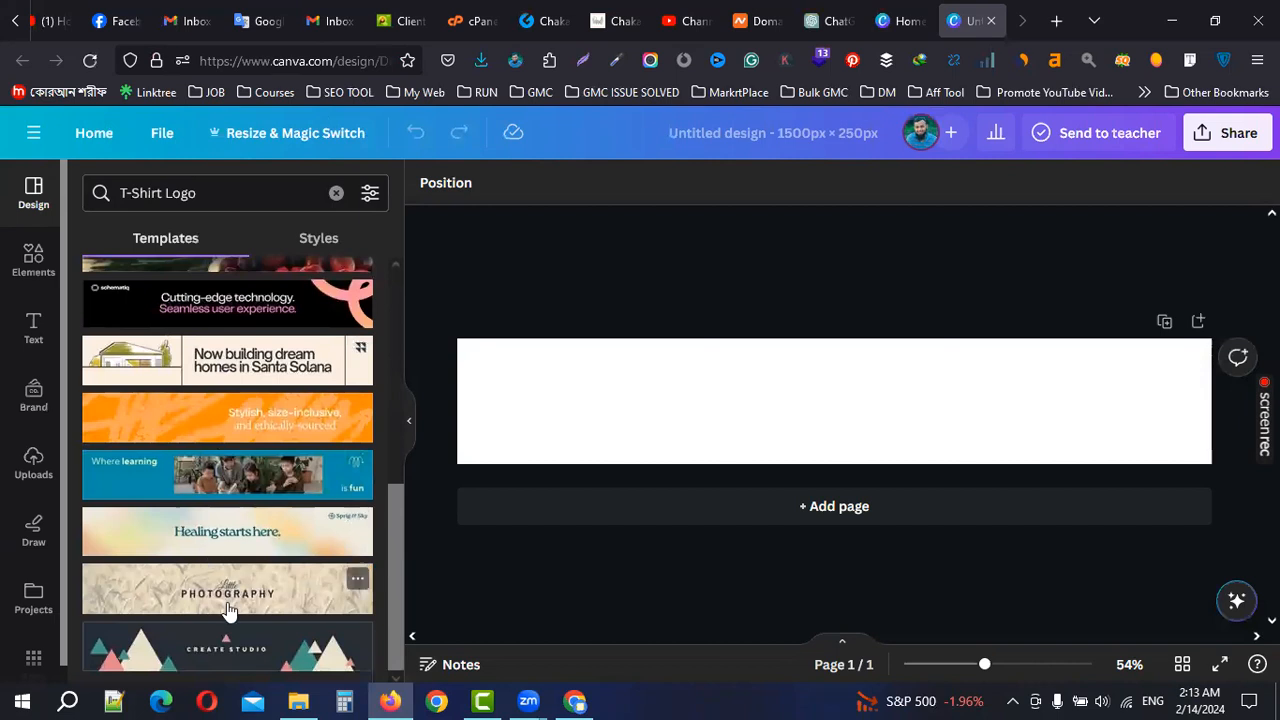
scroll(234, 286, "up", 5)
Clear the template search and browse the banner templates in the Pink category
left_click(334, 193)
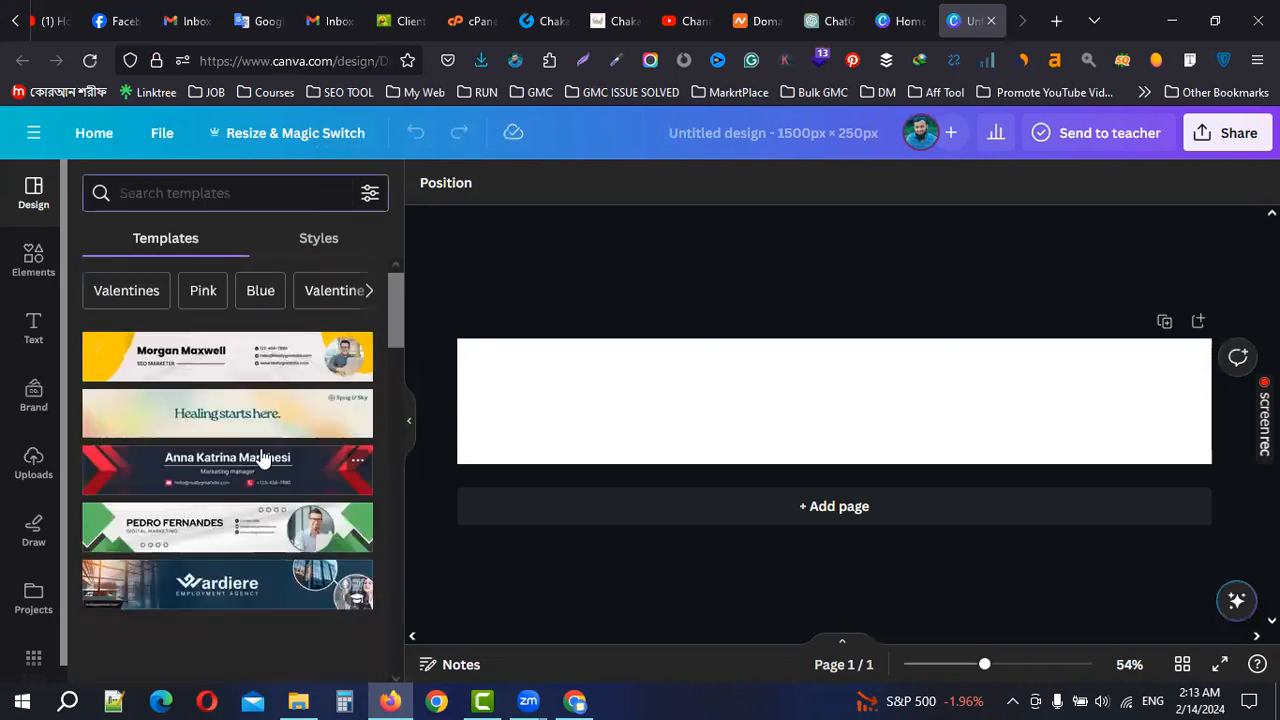
left_click(203, 291)
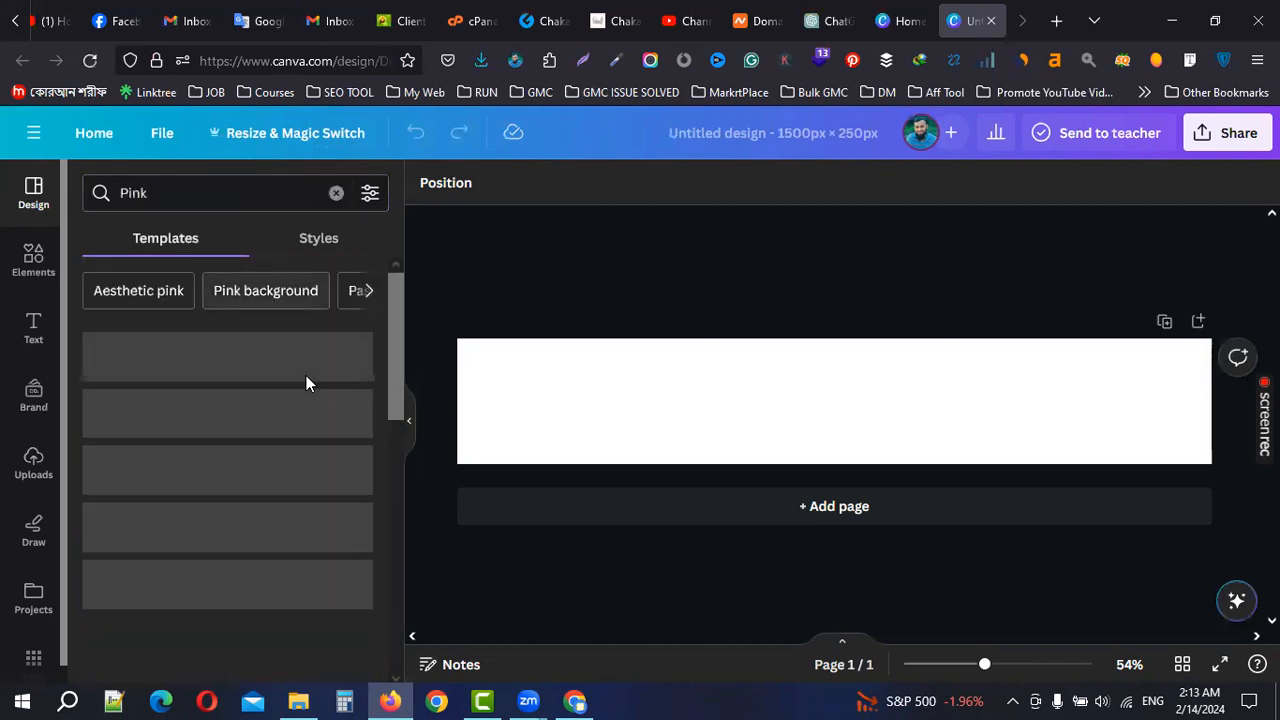
scroll(245, 480, "down", 3)
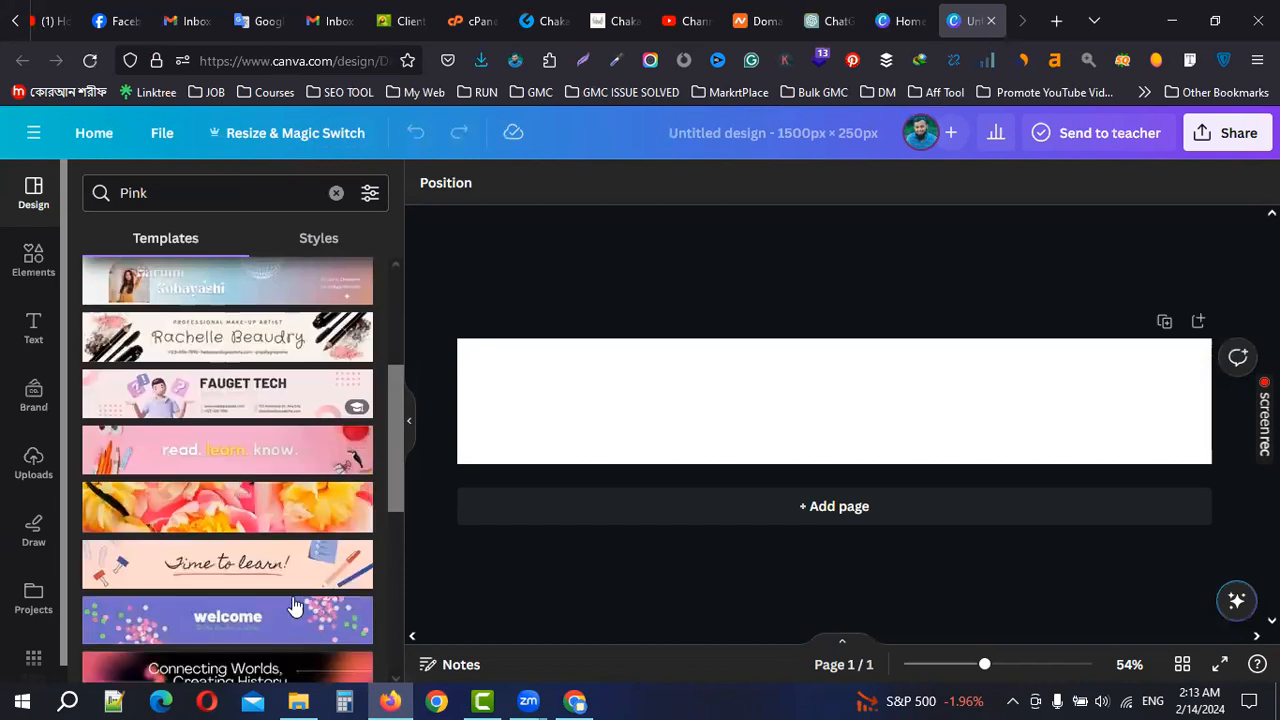
Try the Pink 3d Technology LinkedIn Banner template on the page, and replace it with an empty page
scroll(225, 497, "down", 2)
scroll(228, 505, "down", 1)
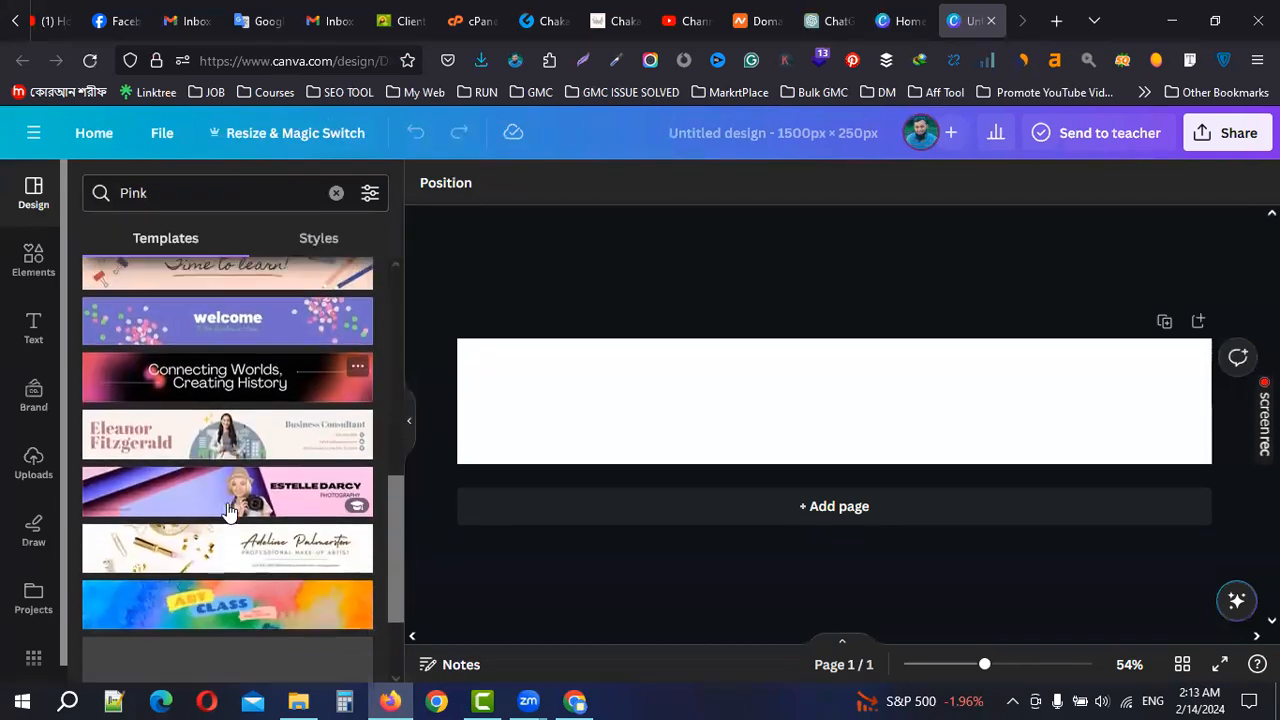
scroll(235, 480, "up", 4)
left_click(237, 457)
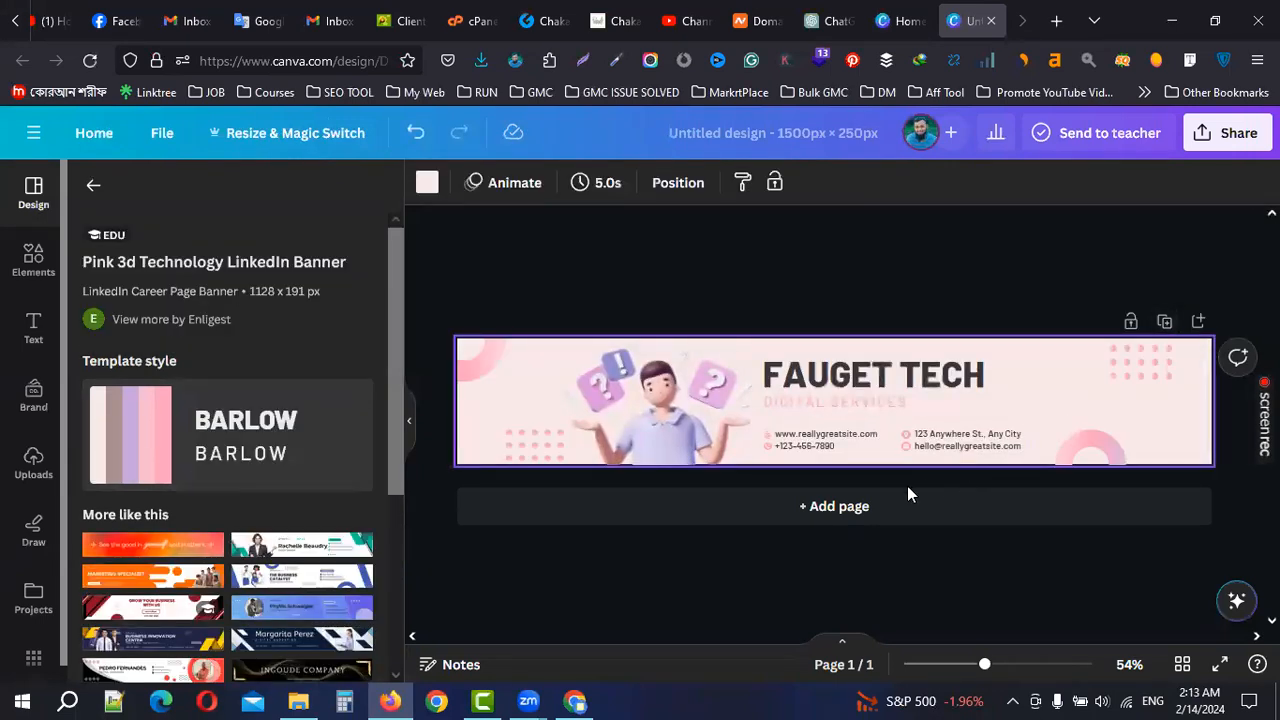
left_click(863, 507)
left_click(1166, 228)
Try the White and Blue Modern Marketing LinkedIn career page background template from the similar designs
scroll(268, 440, "down", 3)
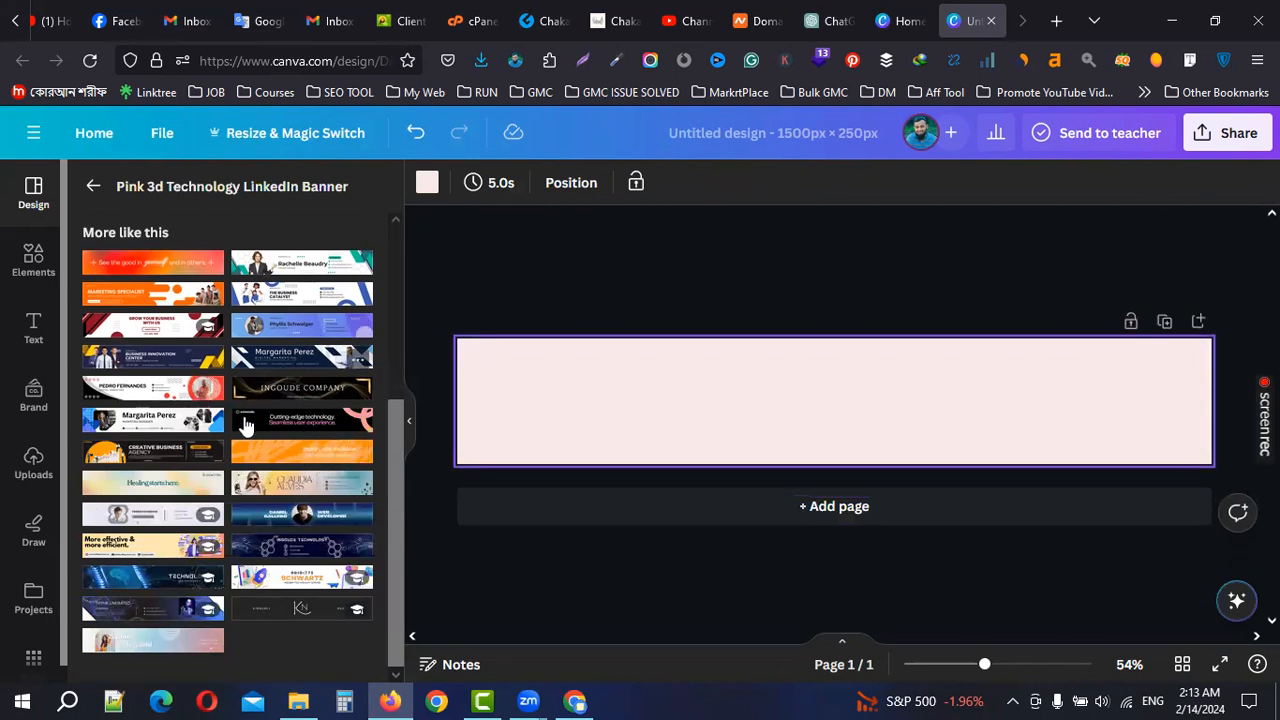
left_click(147, 423)
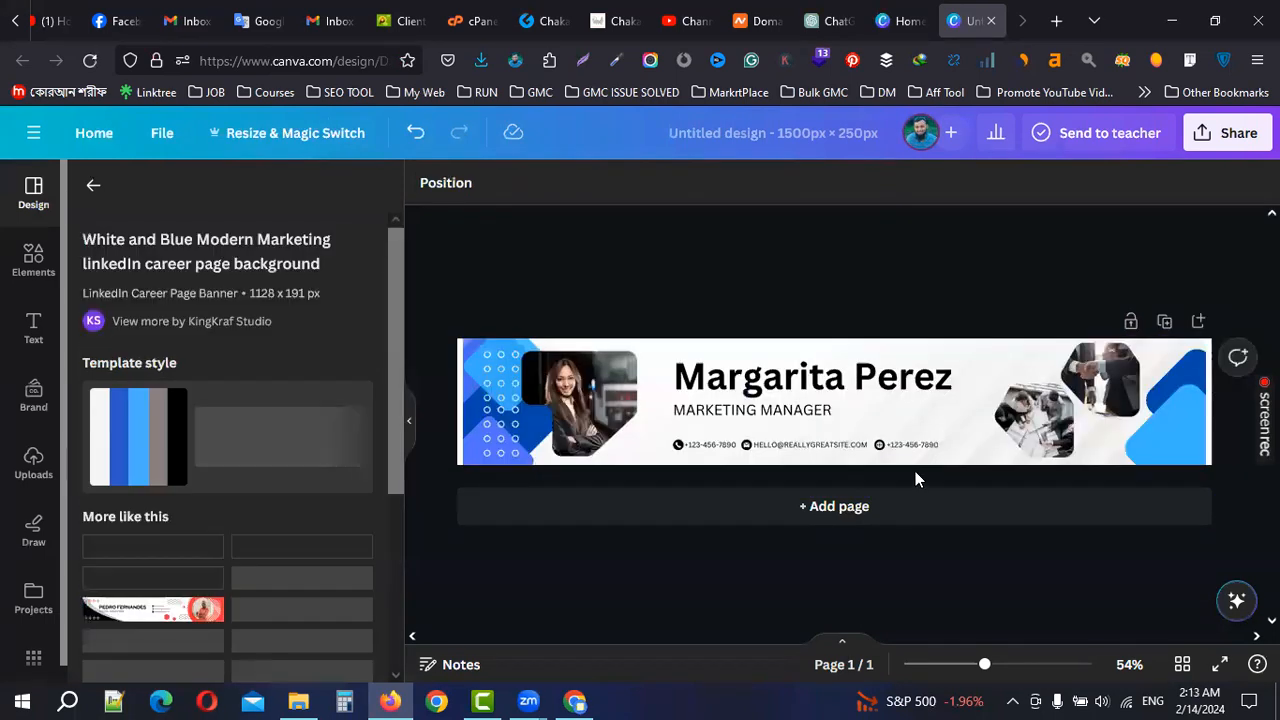
left_click(604, 397)
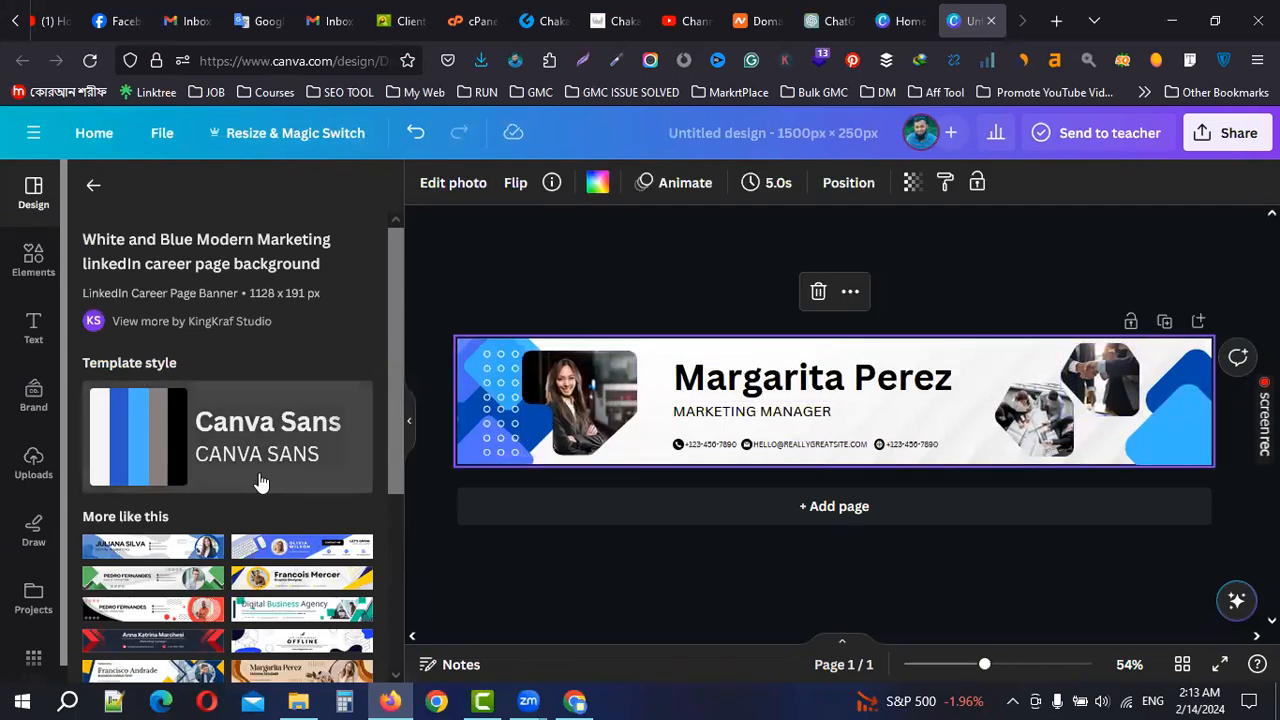
Try the Blue White Gradient Professional Marketing template with the round portrait from the similar designs
scroll(290, 440, "down", 3)
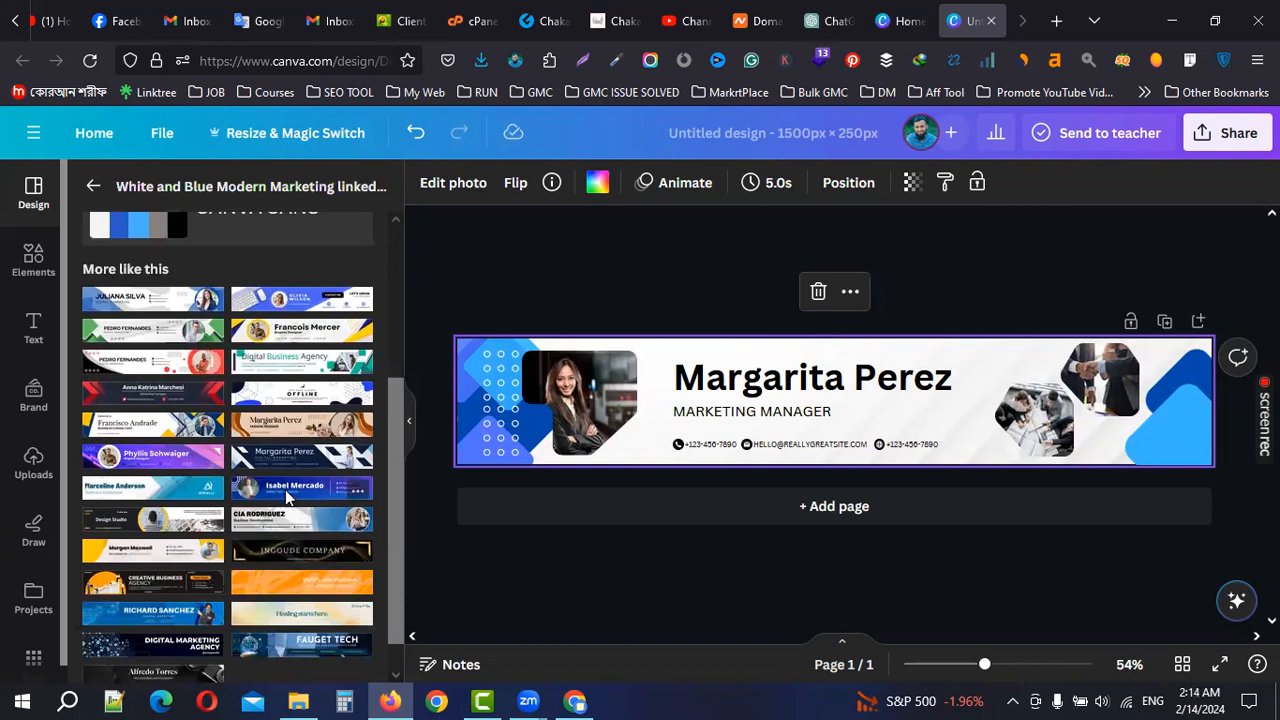
left_click(285, 489)
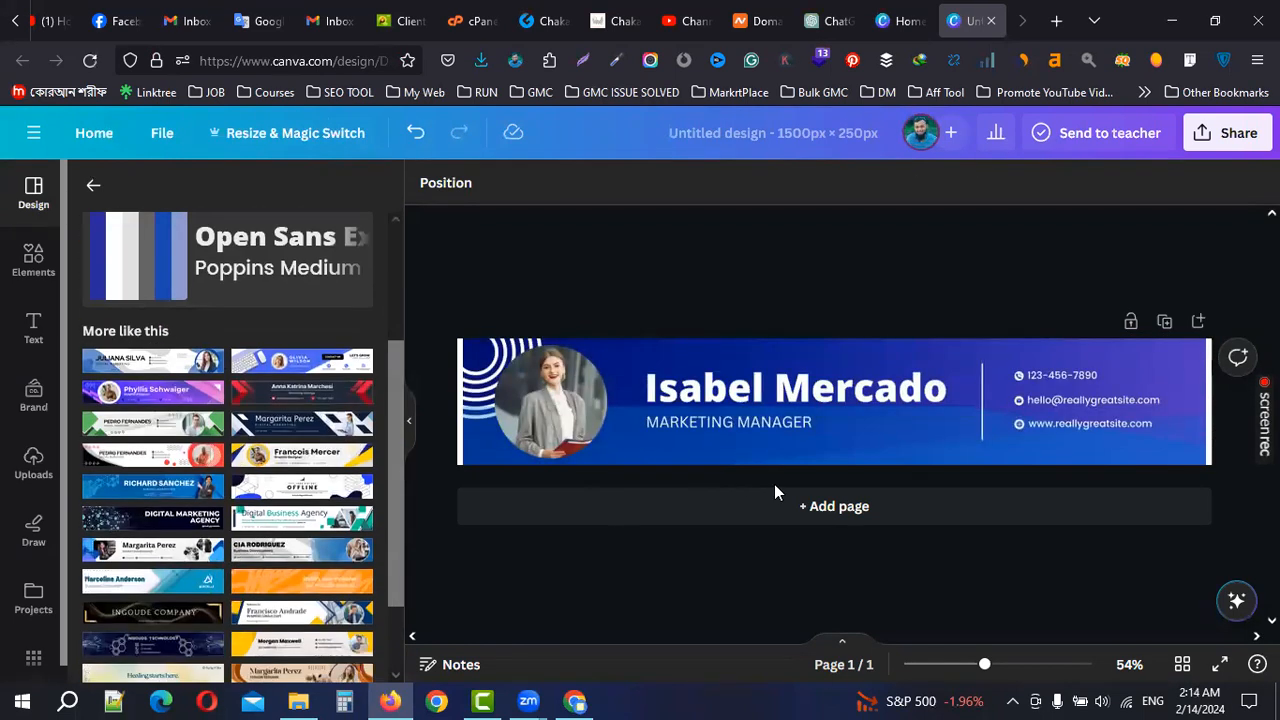
left_click(560, 415)
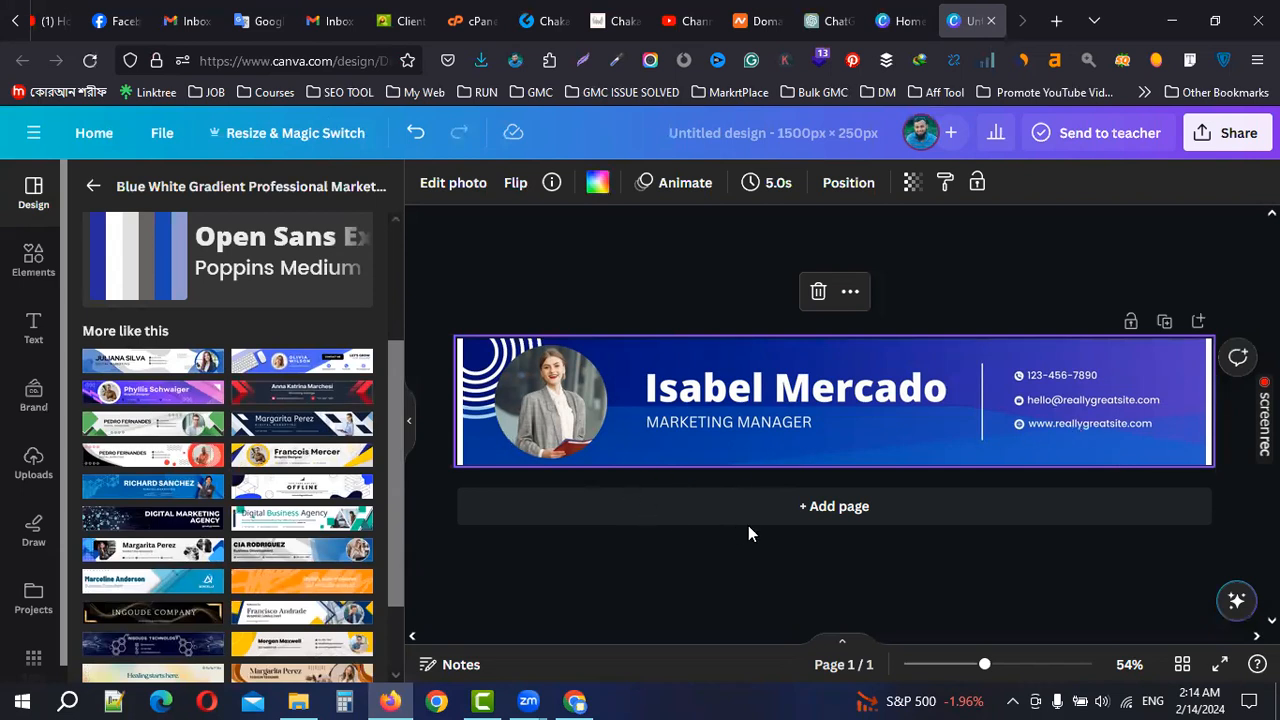
scroll(290, 460, "down", 1)
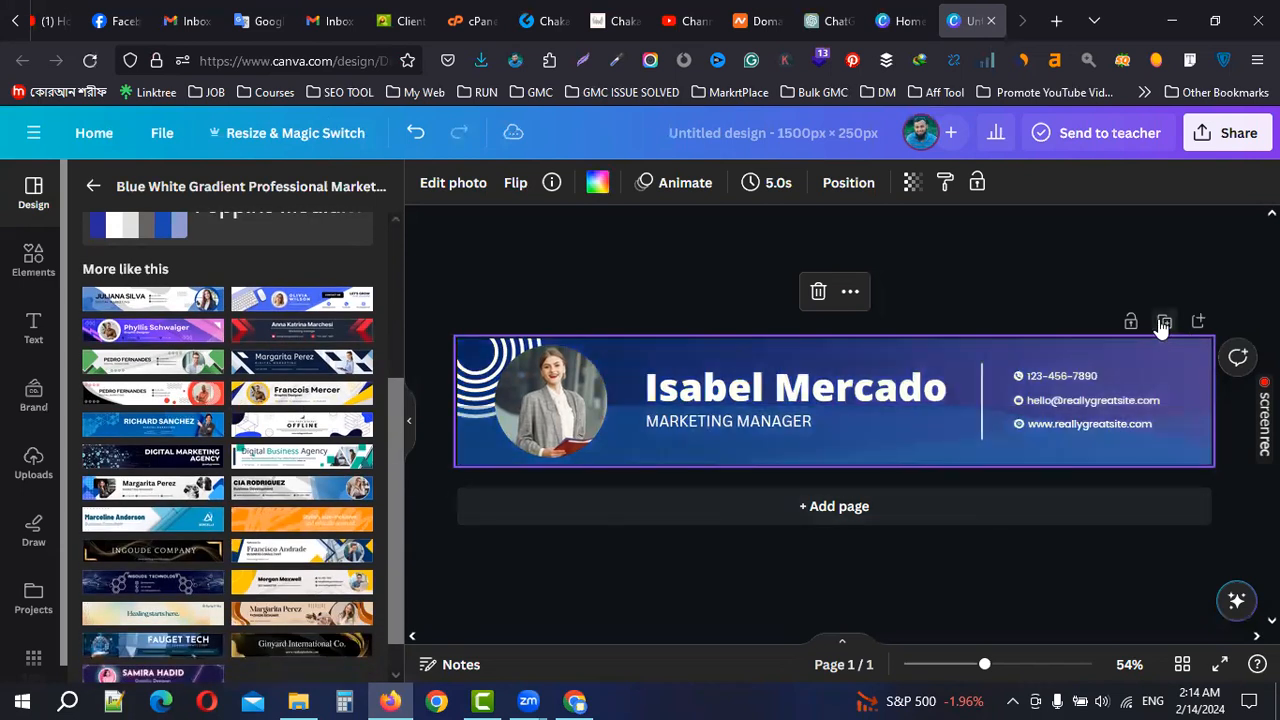
Delete the blue gradient template's background and headline, and replace the stripped page with a blank one
left_click(818, 292)
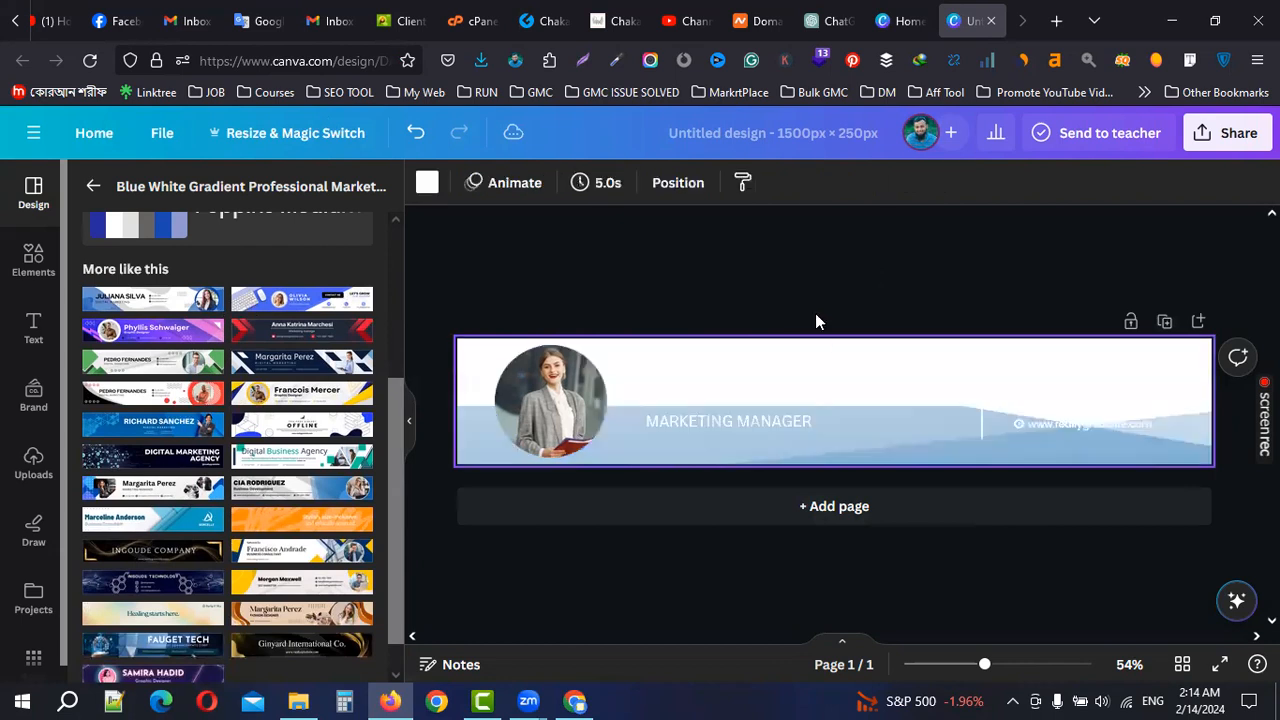
left_click(763, 398)
left_click(803, 318)
left_click(829, 318)
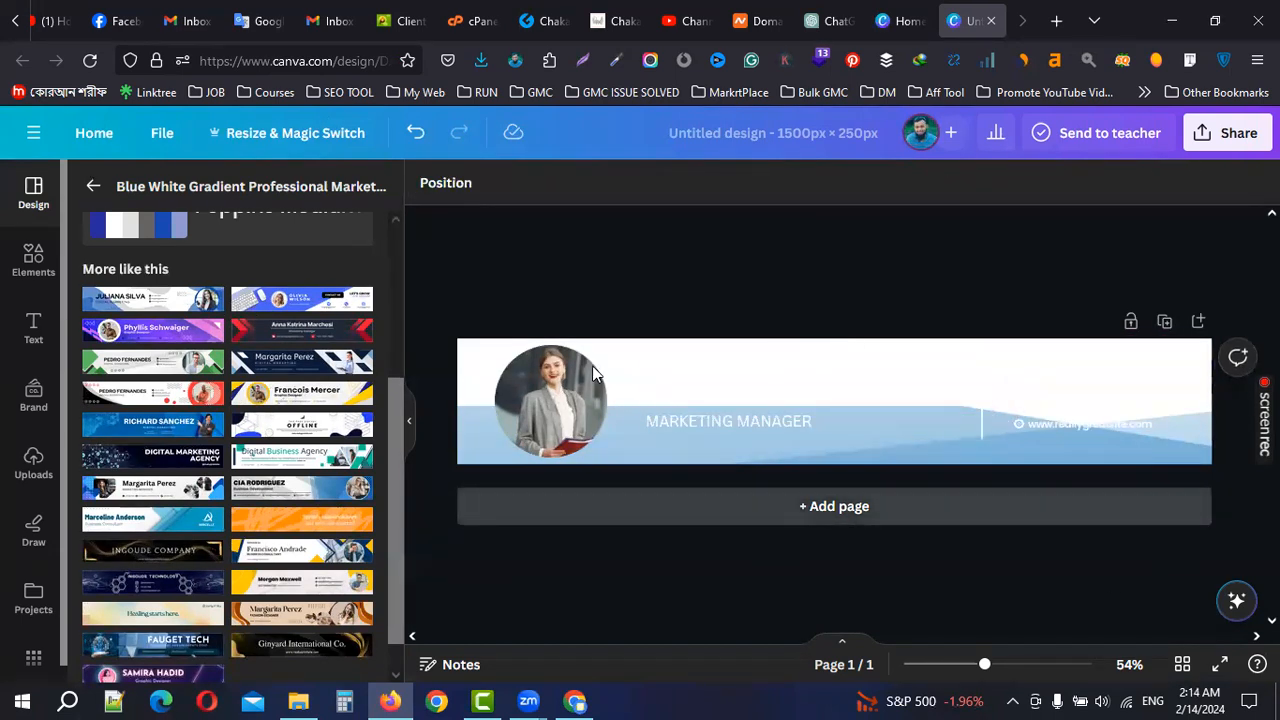
left_click(894, 508)
left_click(1164, 225)
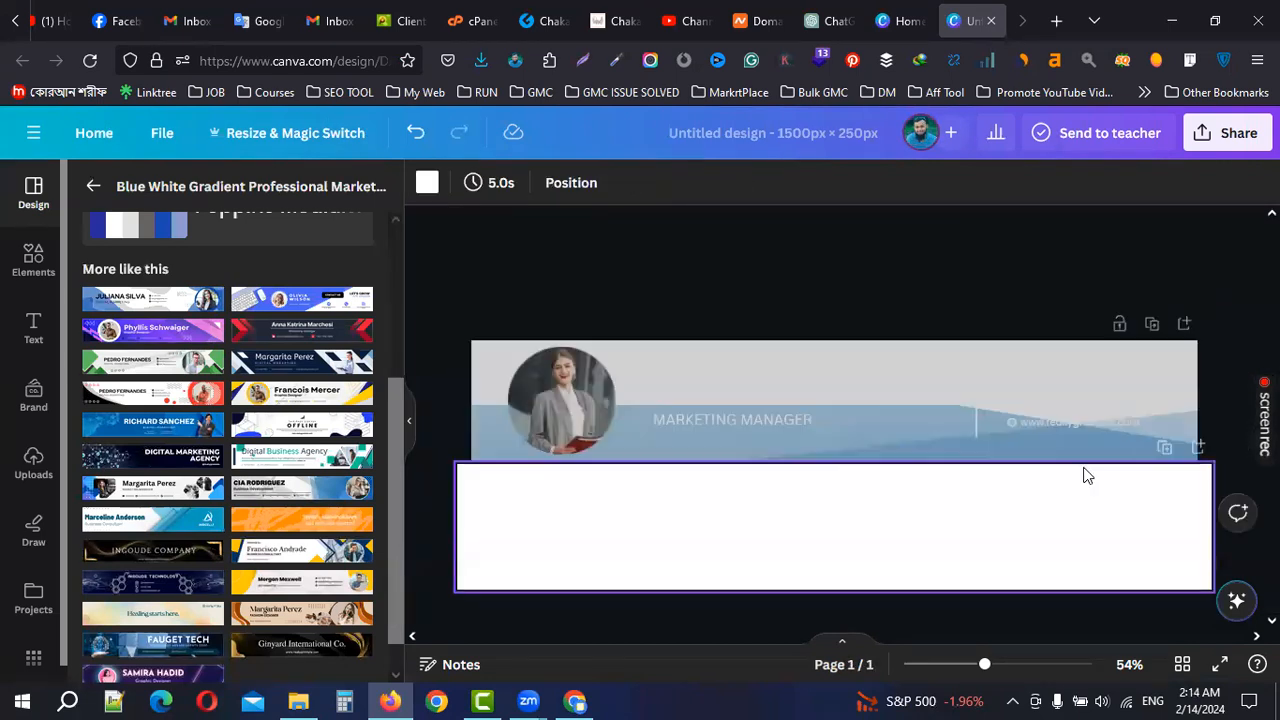
Apply the Black and Gold Company Linkedin Career Page Background template and delete its website address line
scroll(148, 535, "down", 1)
left_click(171, 514)
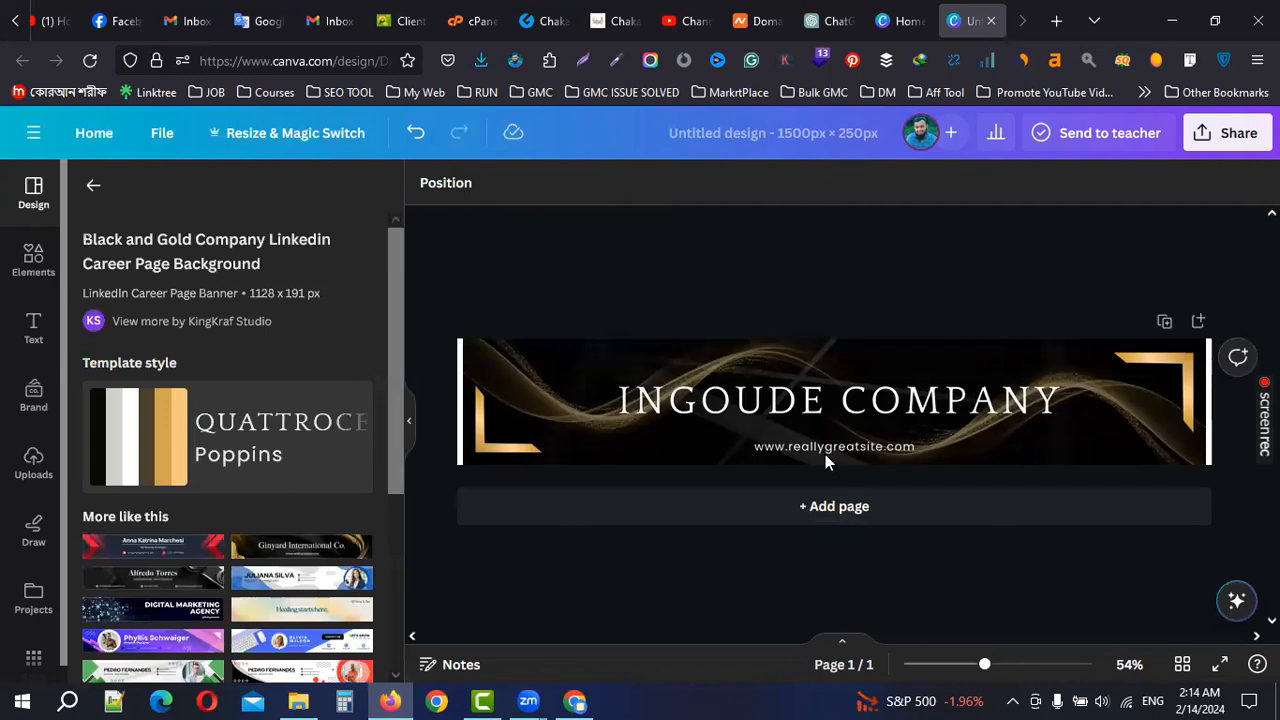
left_click(825, 456)
left_click(823, 450)
key("Delete")
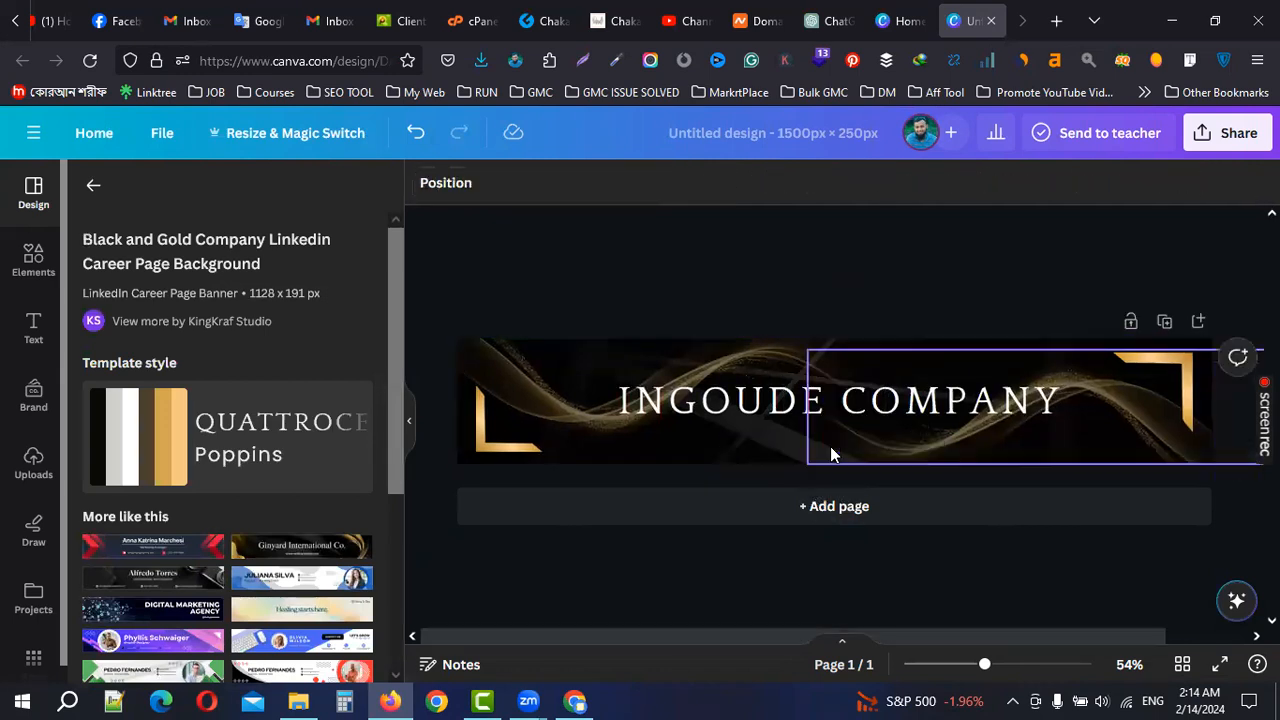
Clear the "INGOUDE COMPANY" text from the banner's headline box
left_click(993, 401)
left_click(777, 403)
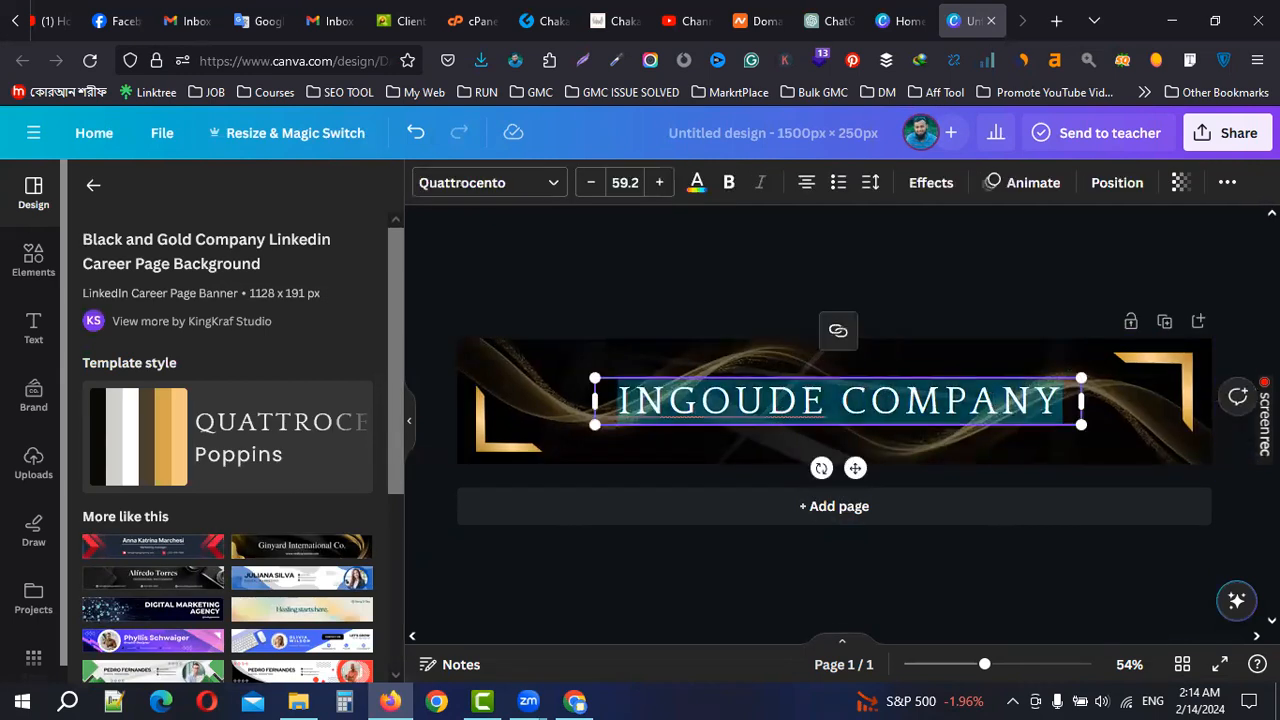
key("ctrl+v")
key("ctrl+a")
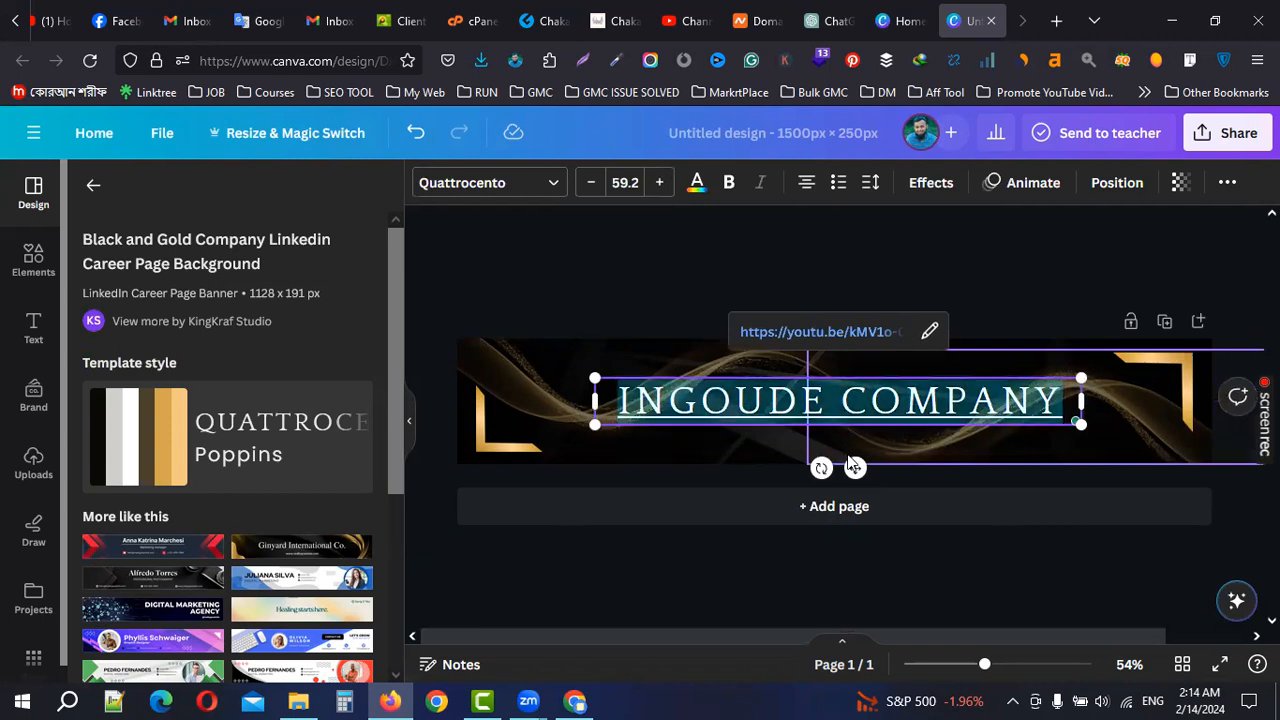
key("BackSpace")
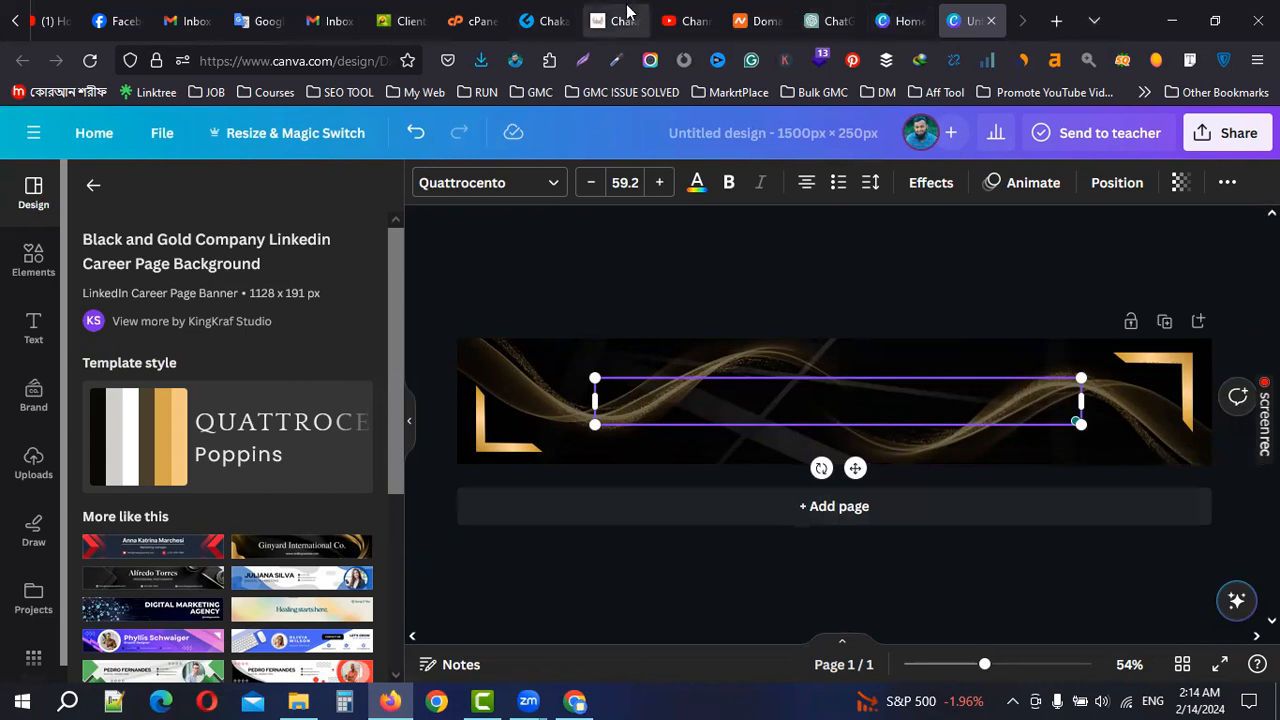
Check the shop's domain name on the Namecheap domain details page and return to the Canva banner
left_click(752, 21)
triple_click(388, 355)
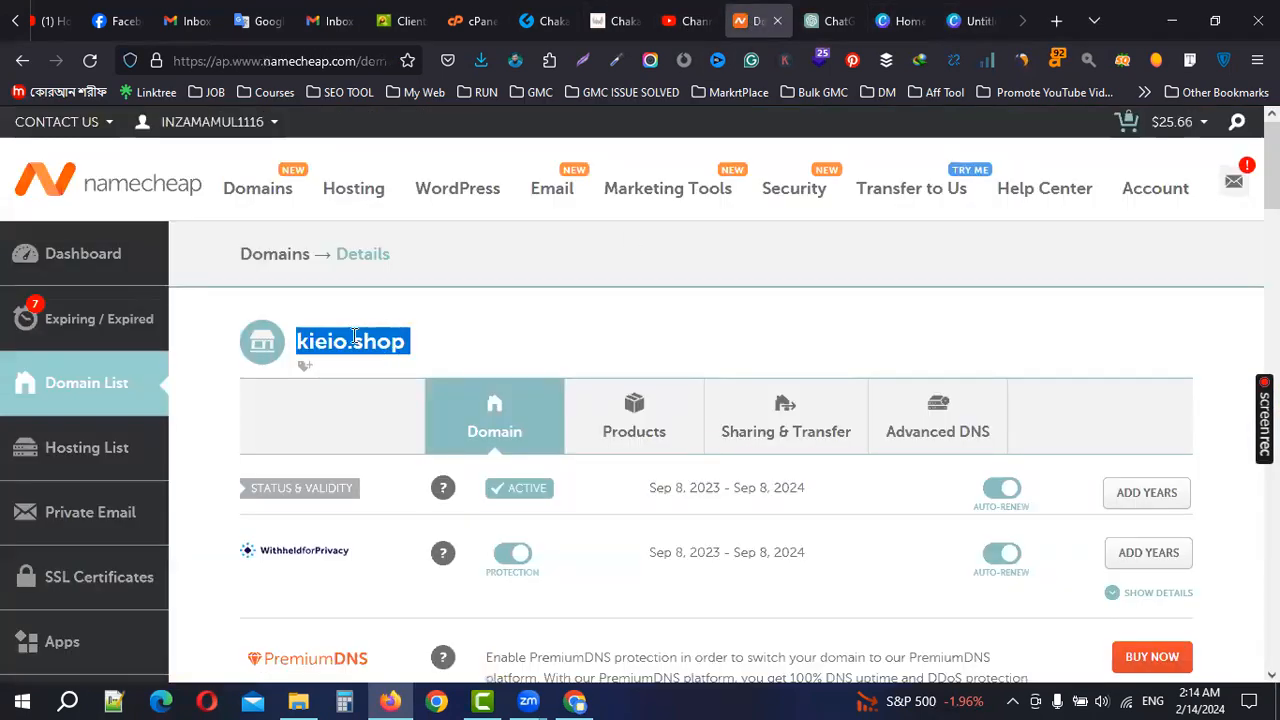
left_click(352, 338)
double_click(336, 341)
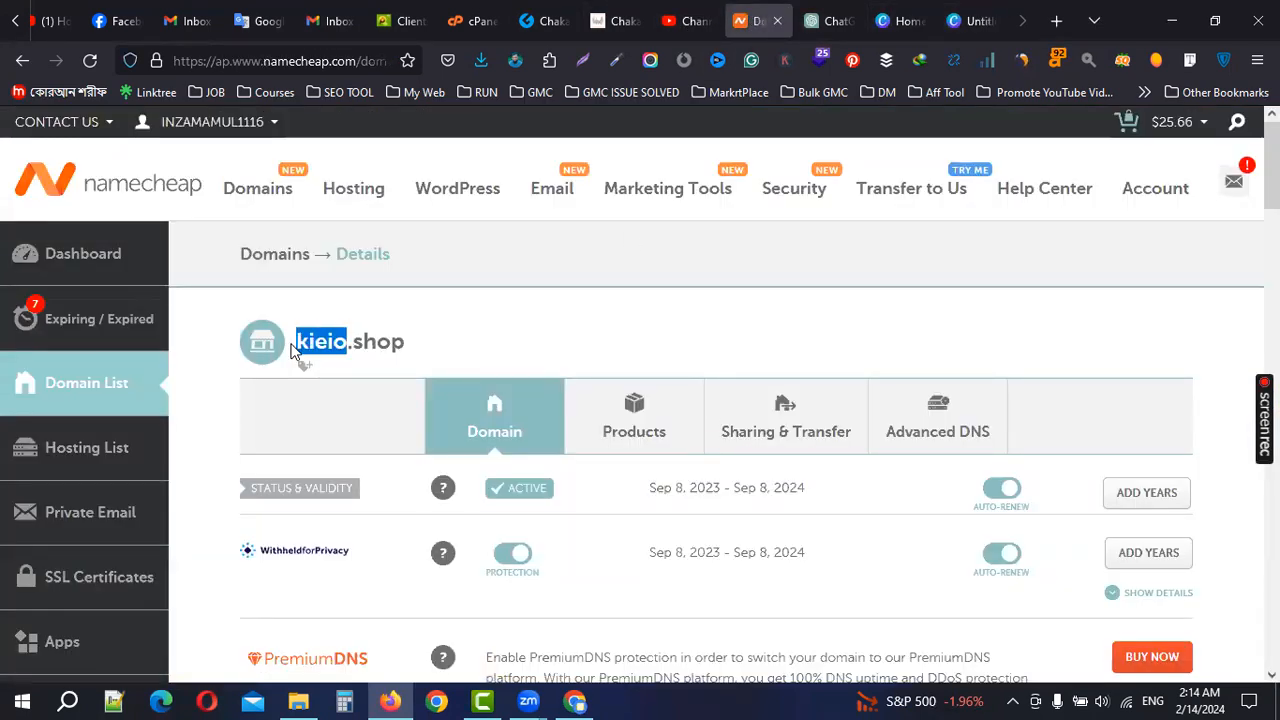
left_click(968, 21)
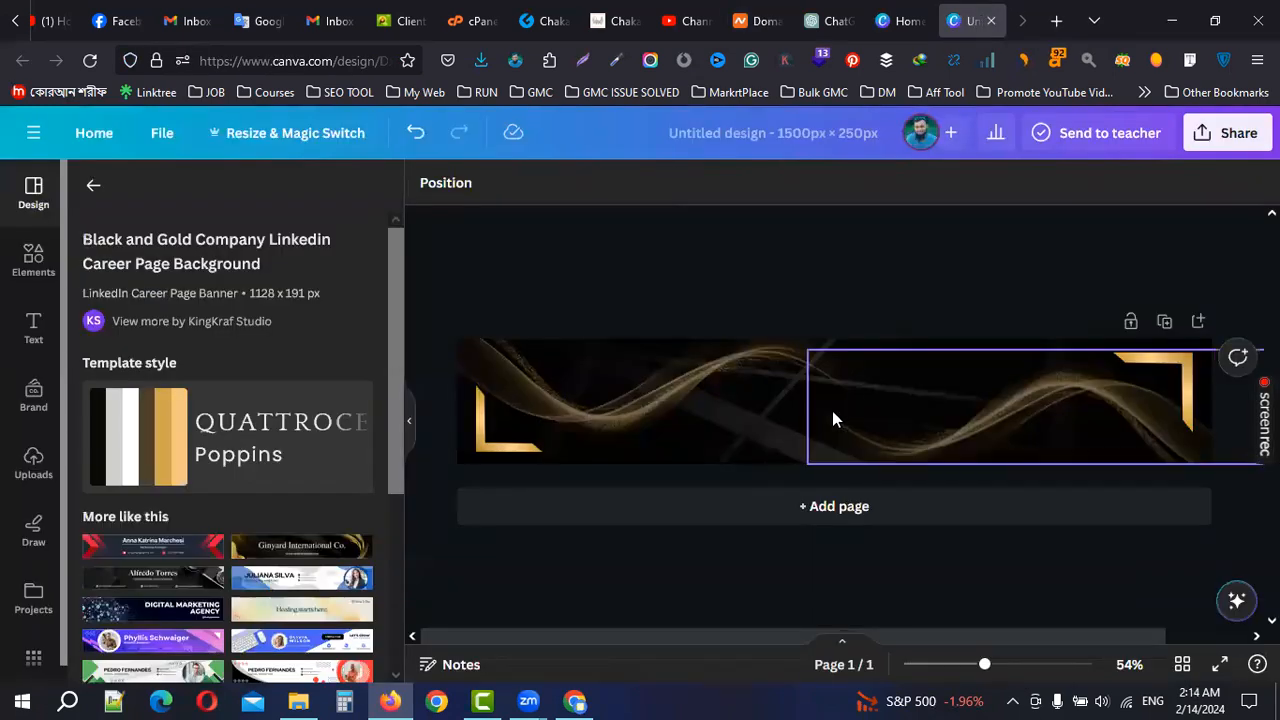
Enter "KIEIO" as the banner headline and set its font to Baloo Da
left_click(774, 405)
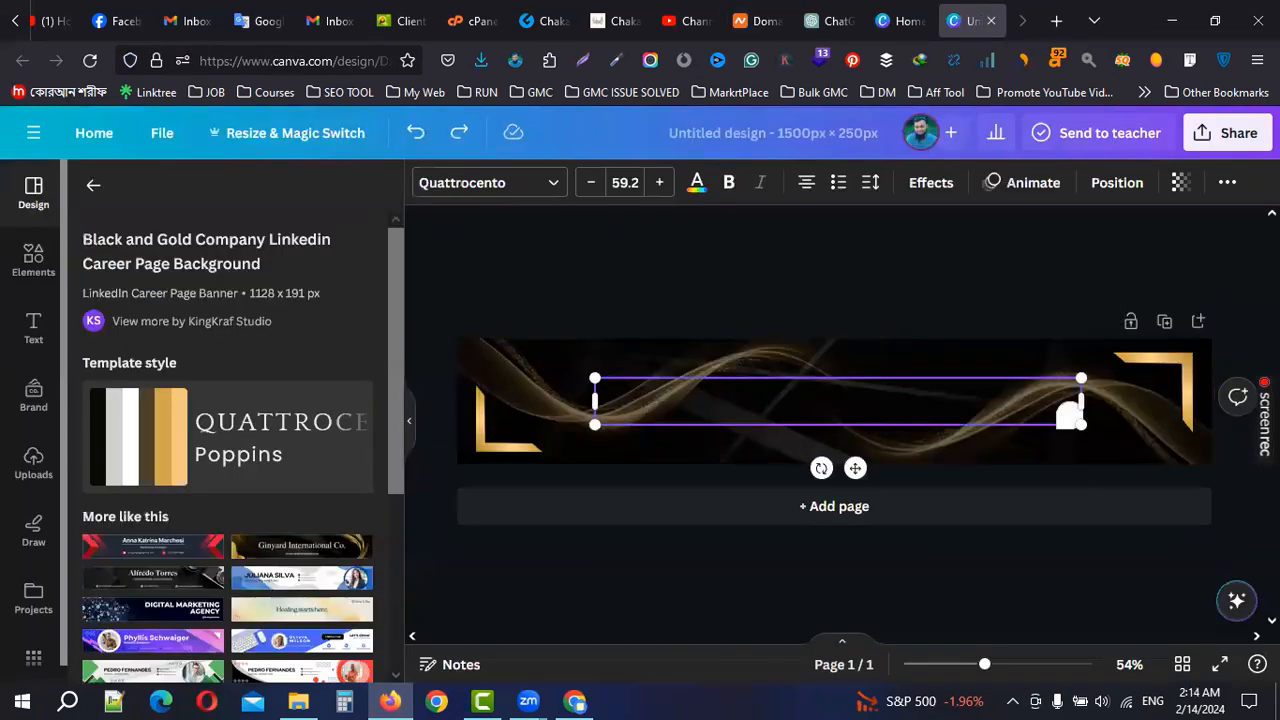
type("KIEIO")
double_click(810, 403)
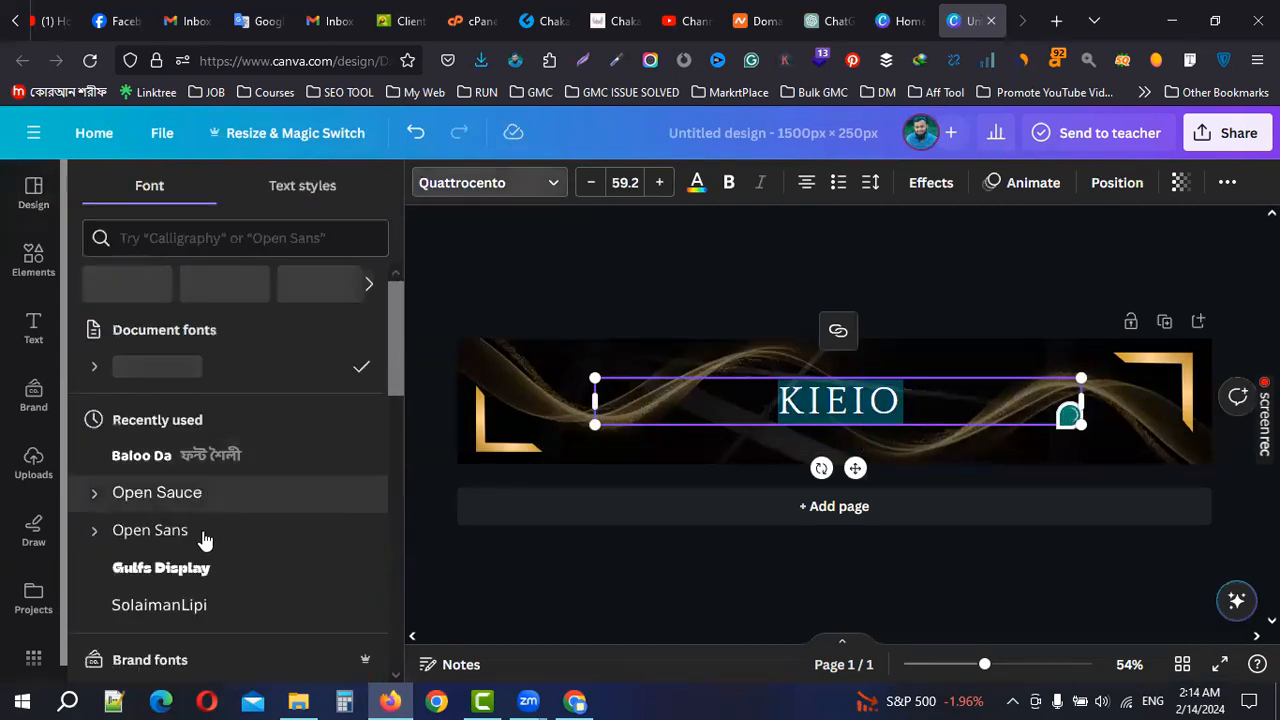
left_click(231, 460)
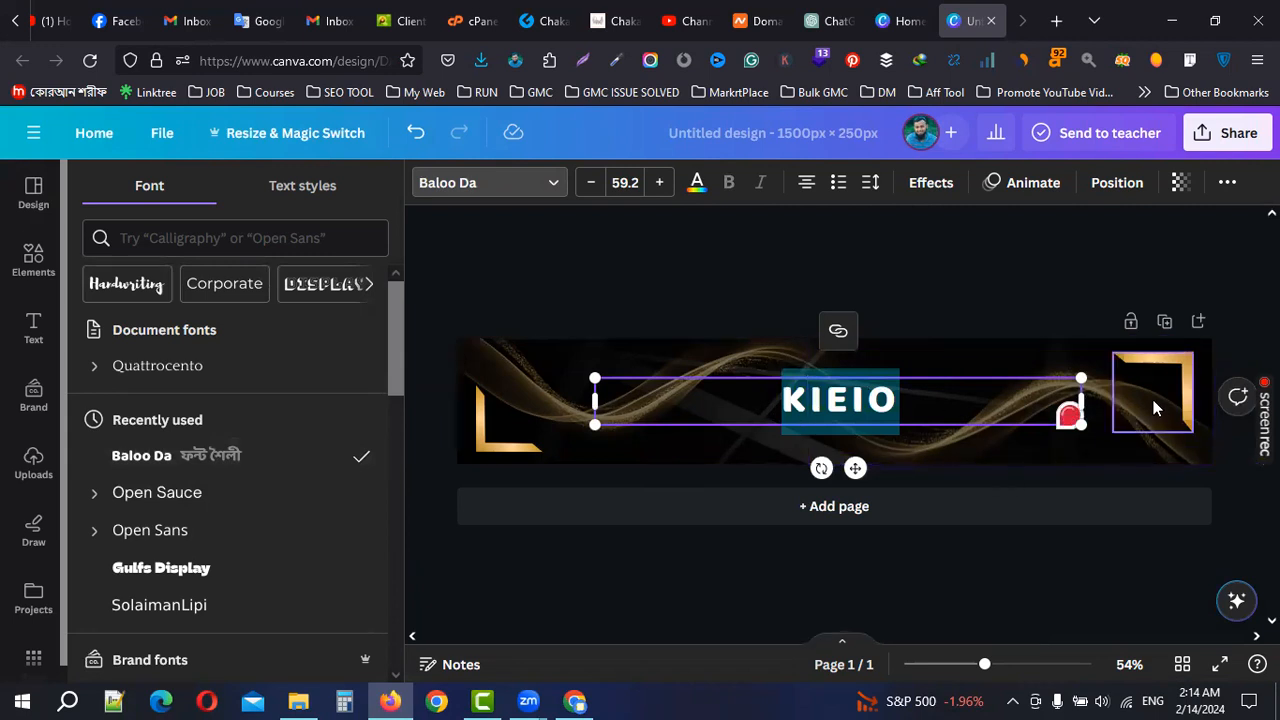
Name the design "kieio Banner Image"
left_click(935, 268)
left_click(926, 268)
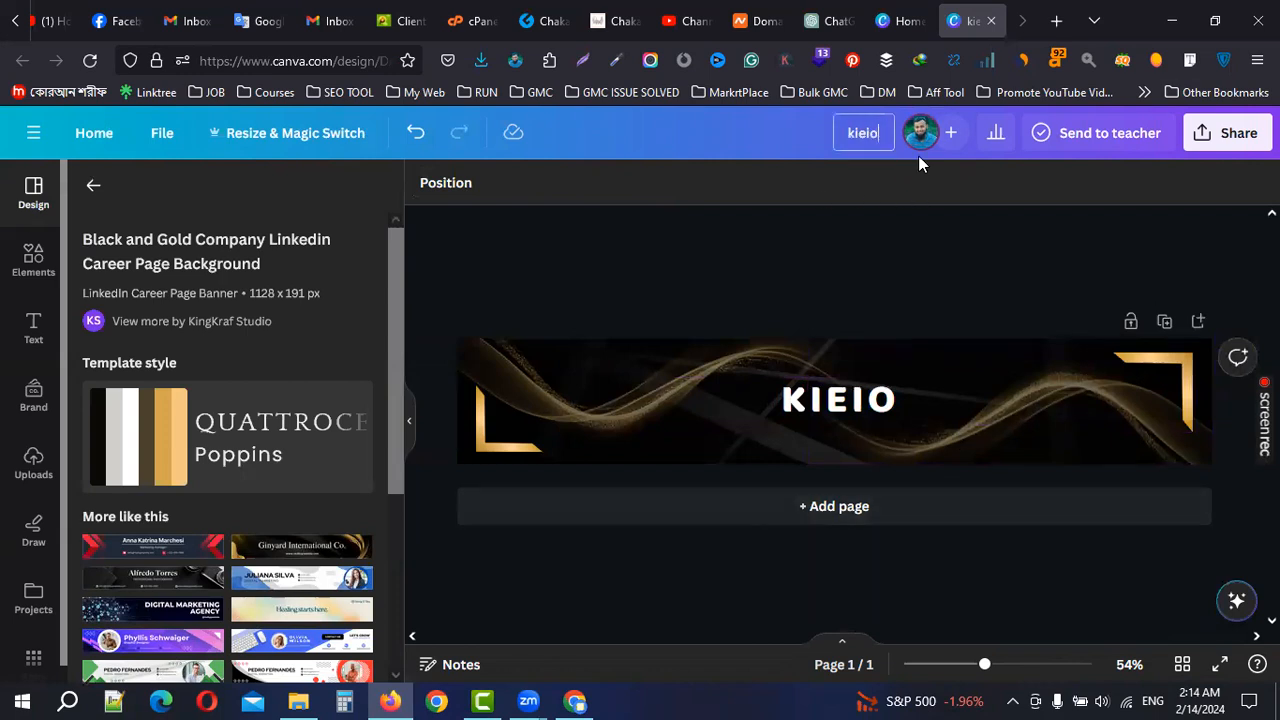
type("Banner Image")
Download the banner as a PNG and save it as "kieio Banner Image" in the Downloads folder
left_click(1238, 140)
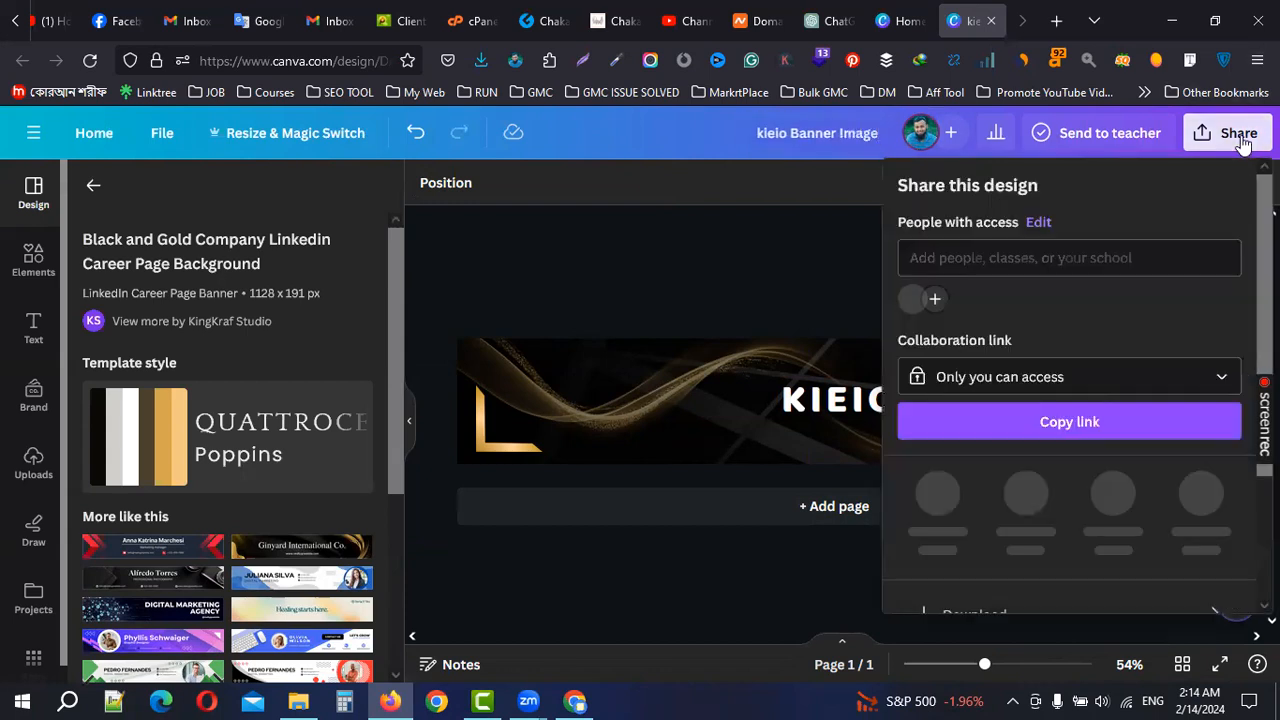
scroll(991, 480, "down", 3)
left_click(988, 446)
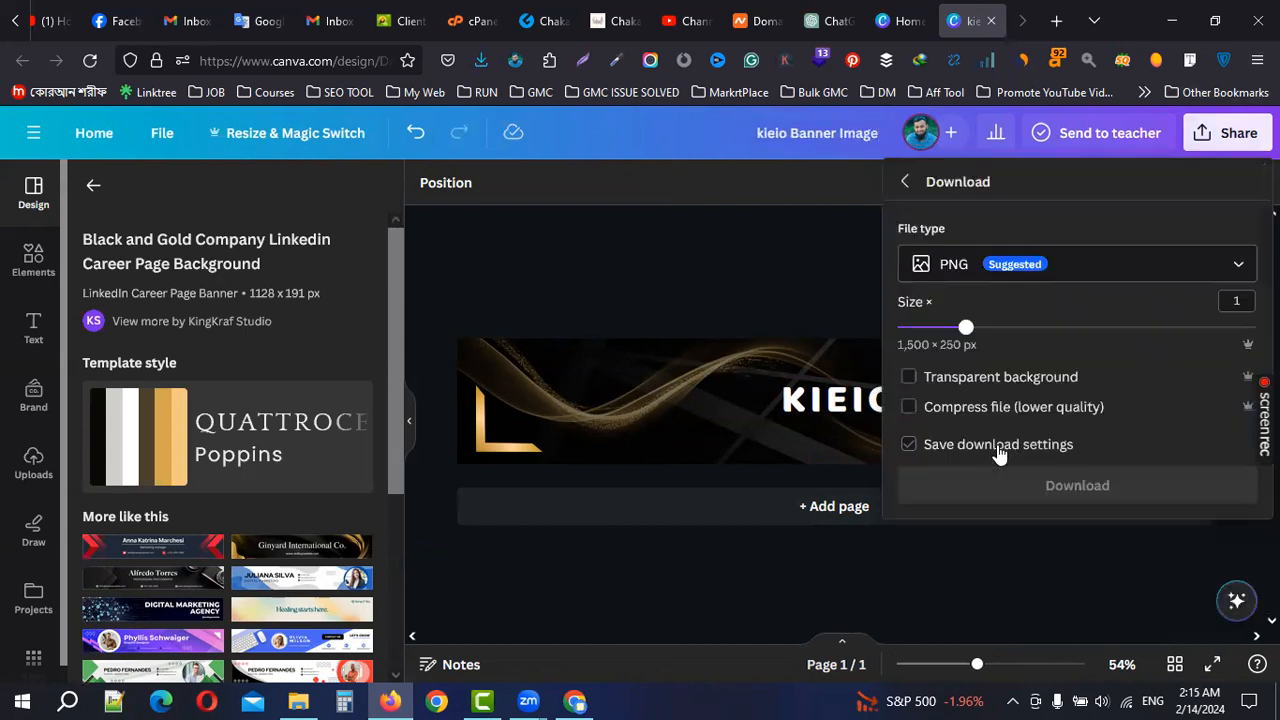
left_click(1091, 485)
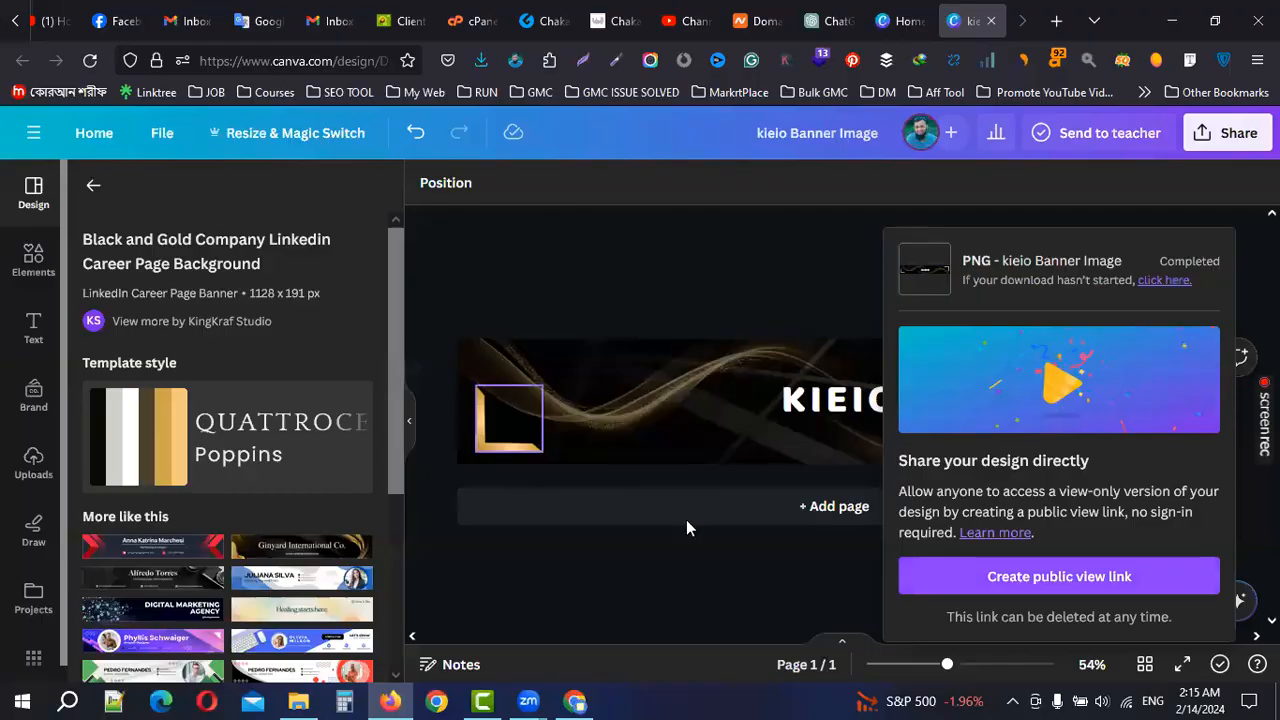
left_click(575, 700)
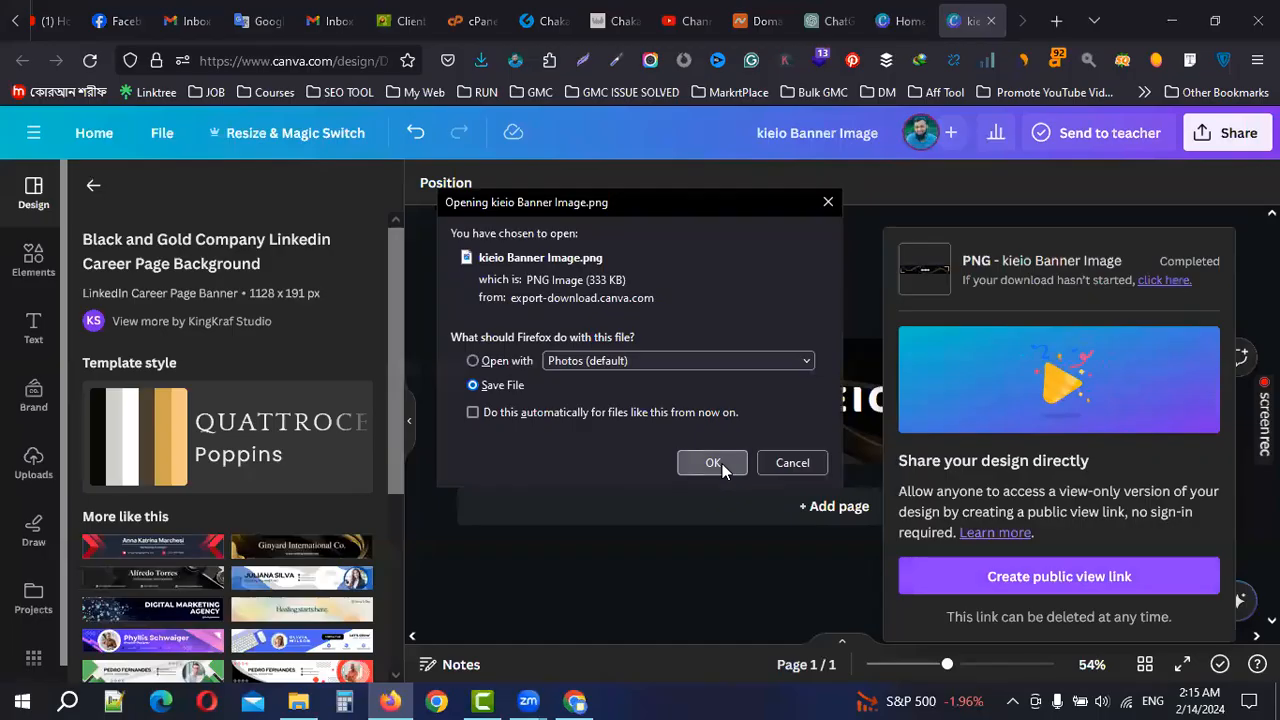
left_click(716, 461)
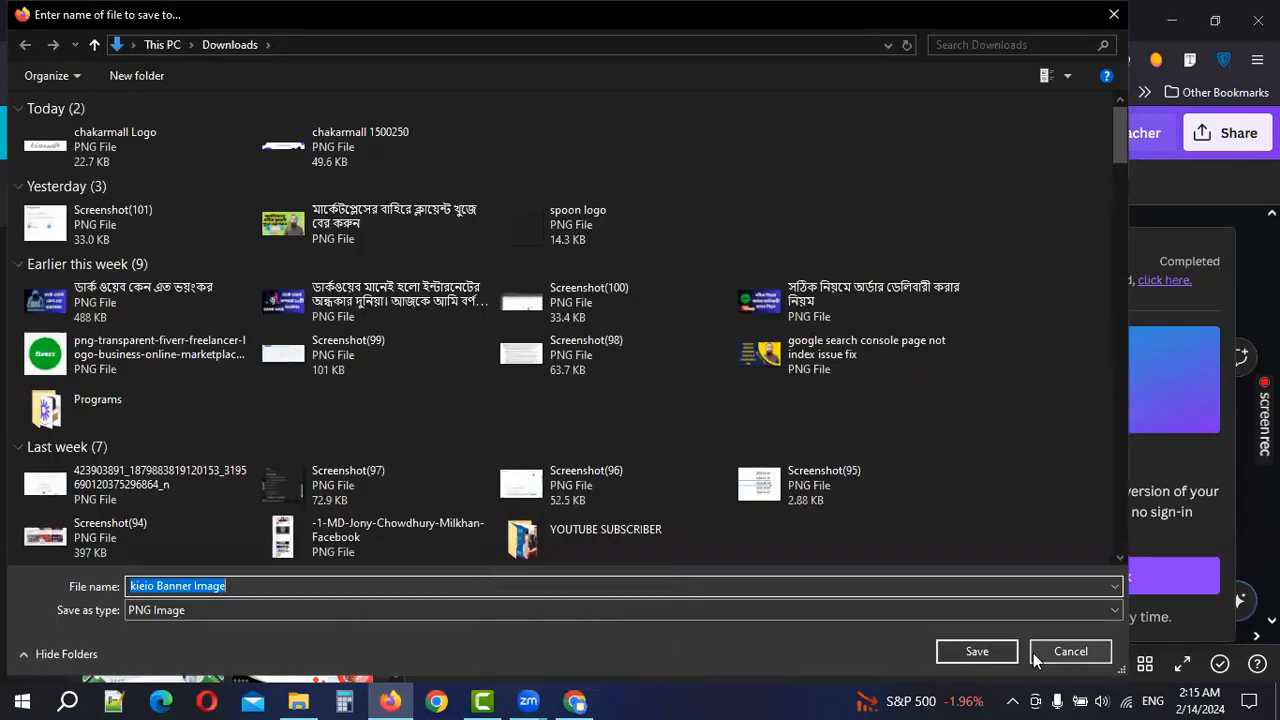
left_click(1035, 656)
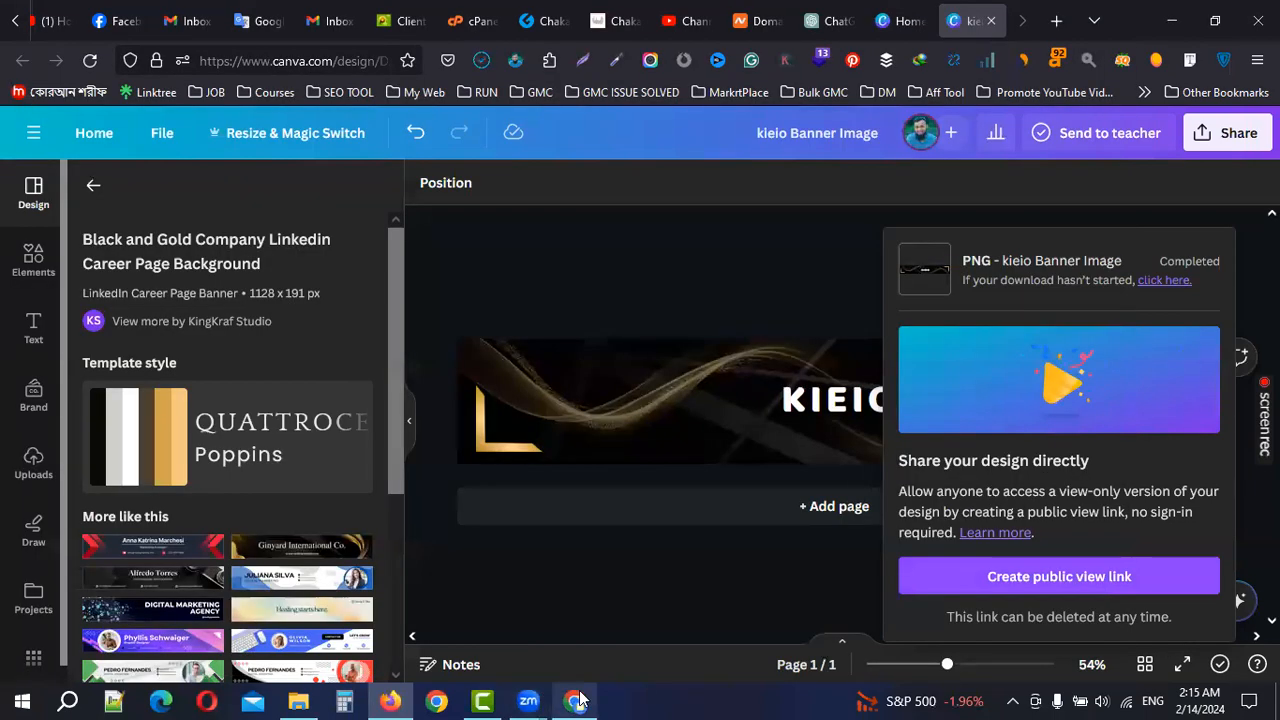
Switch to the GearLaunch storefront settings and upload the KIEIO banner image from the Downloads folder
key("alt+Tab")
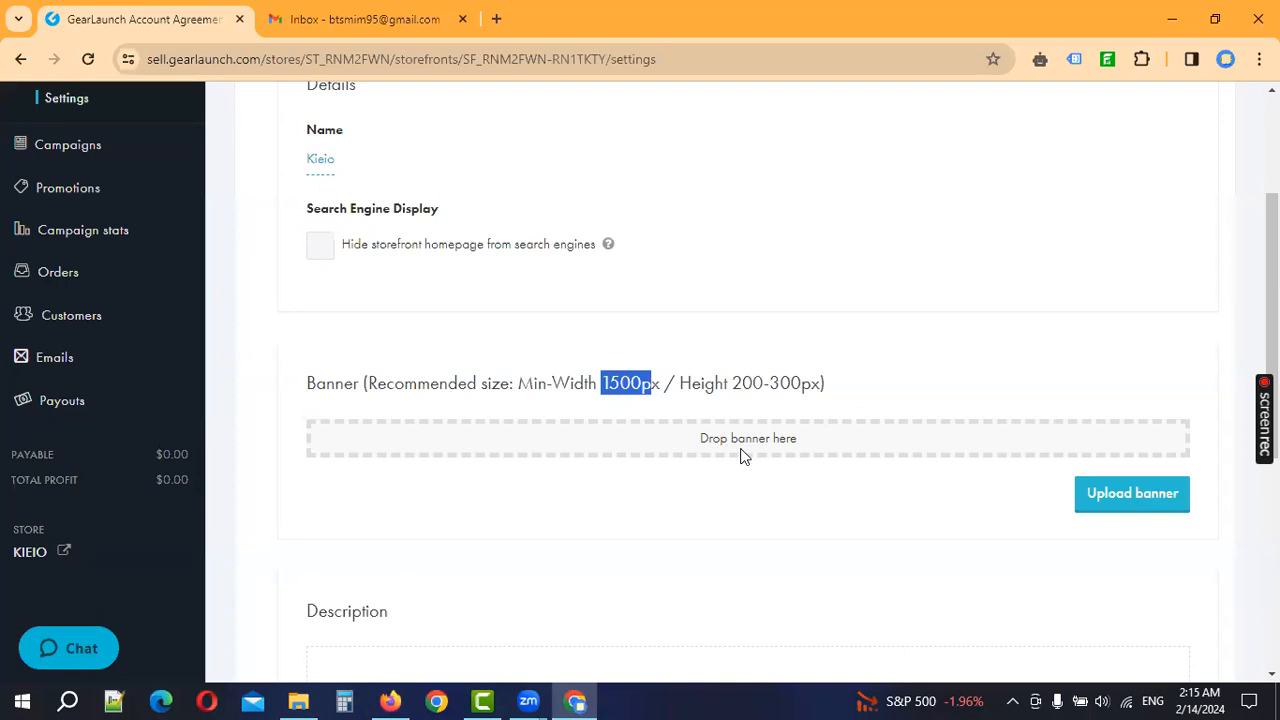
left_click_drag(698, 448, 878, 447)
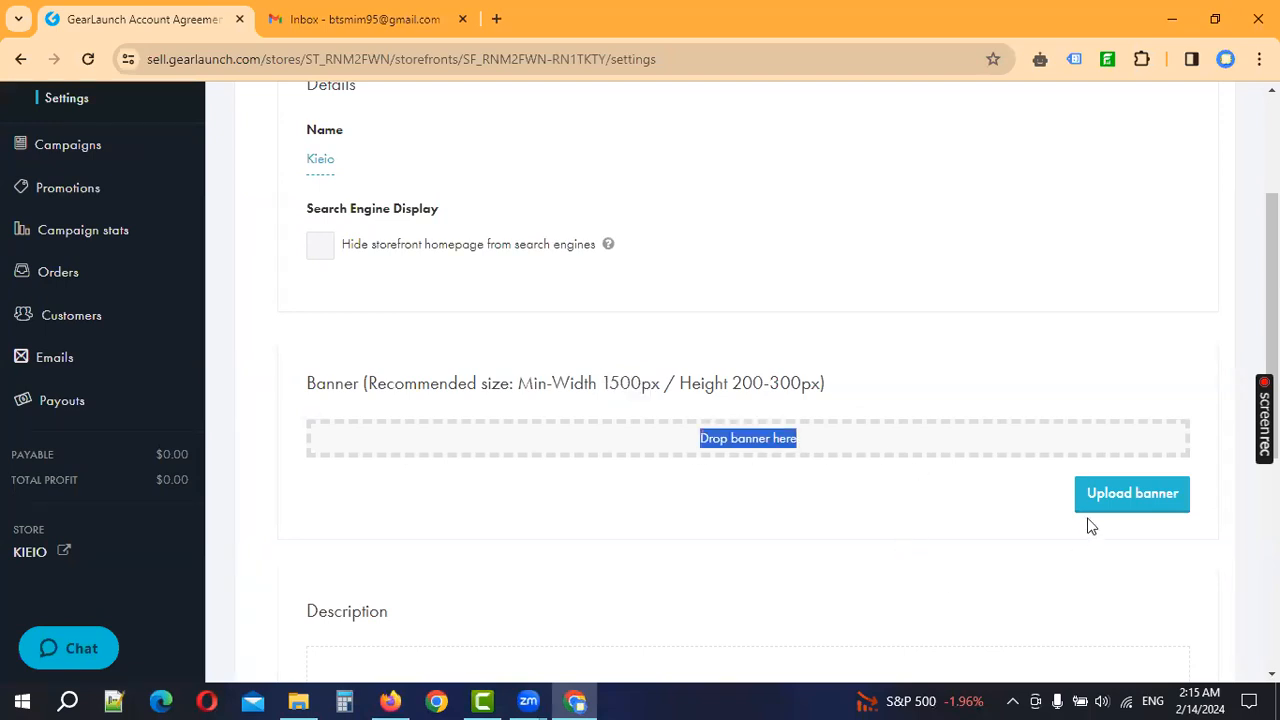
left_click(1140, 508)
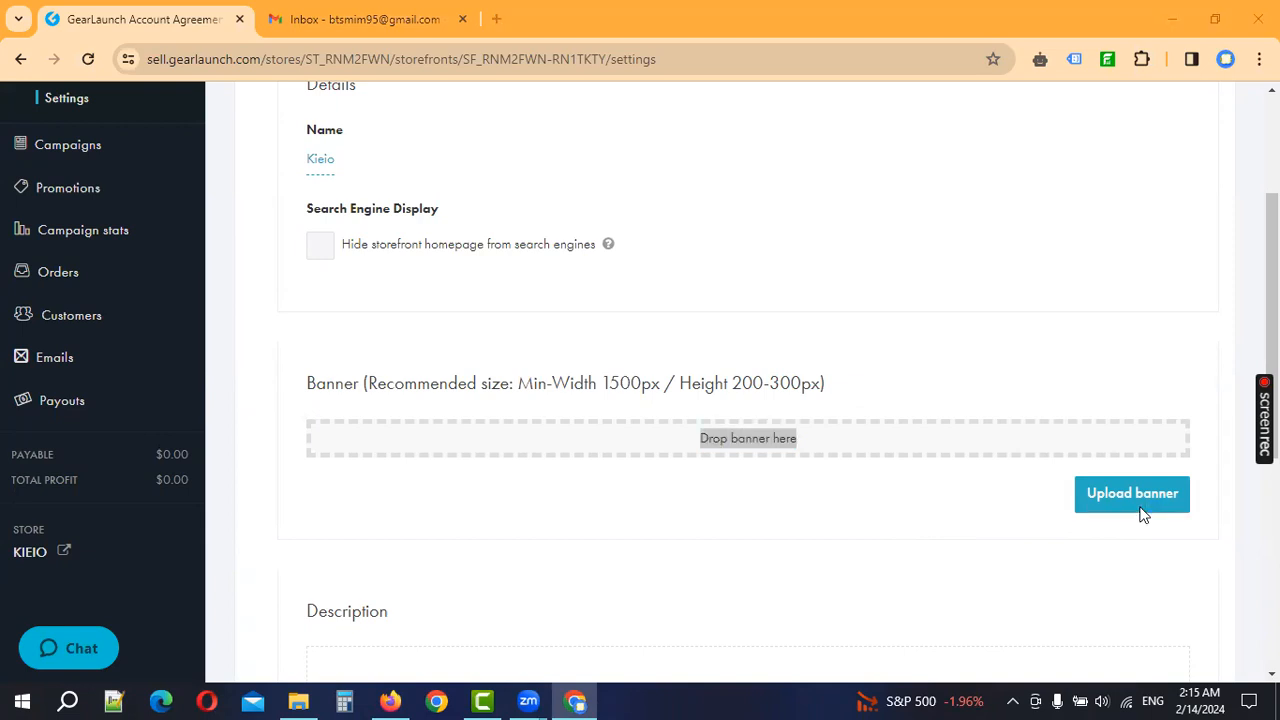
scroll(181, 260, "up", 1)
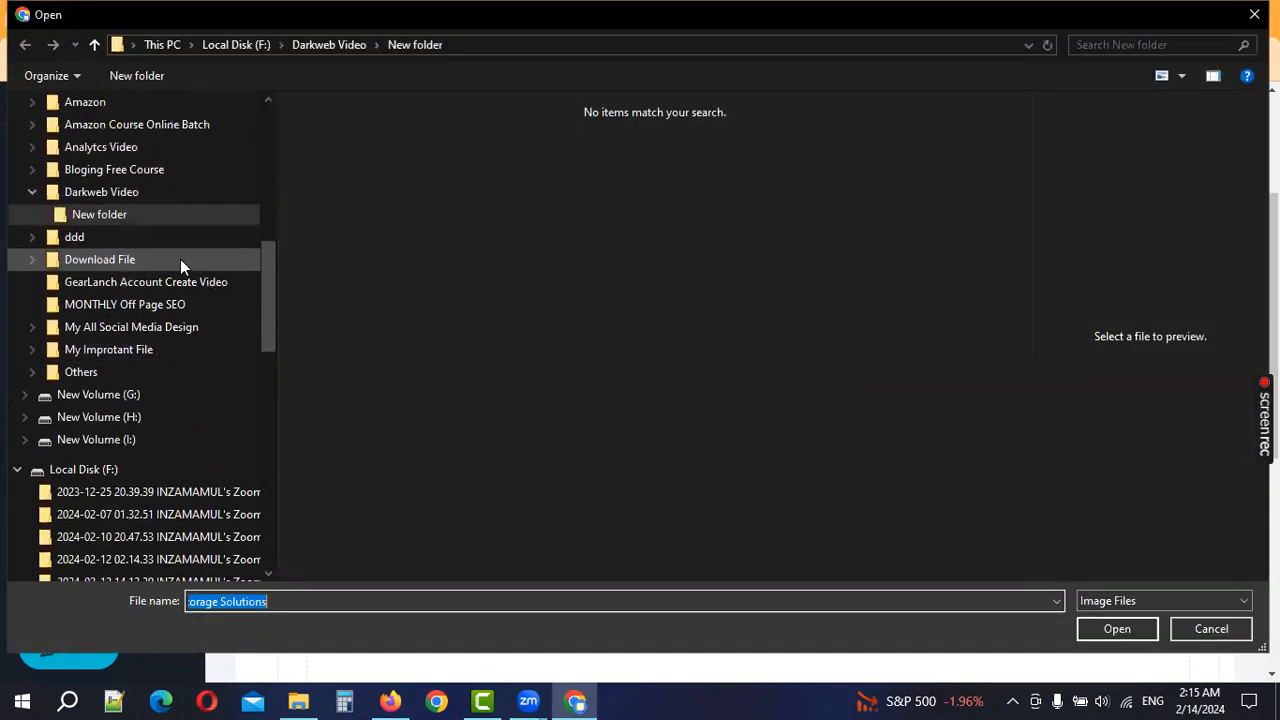
scroll(181, 256, "up", 7)
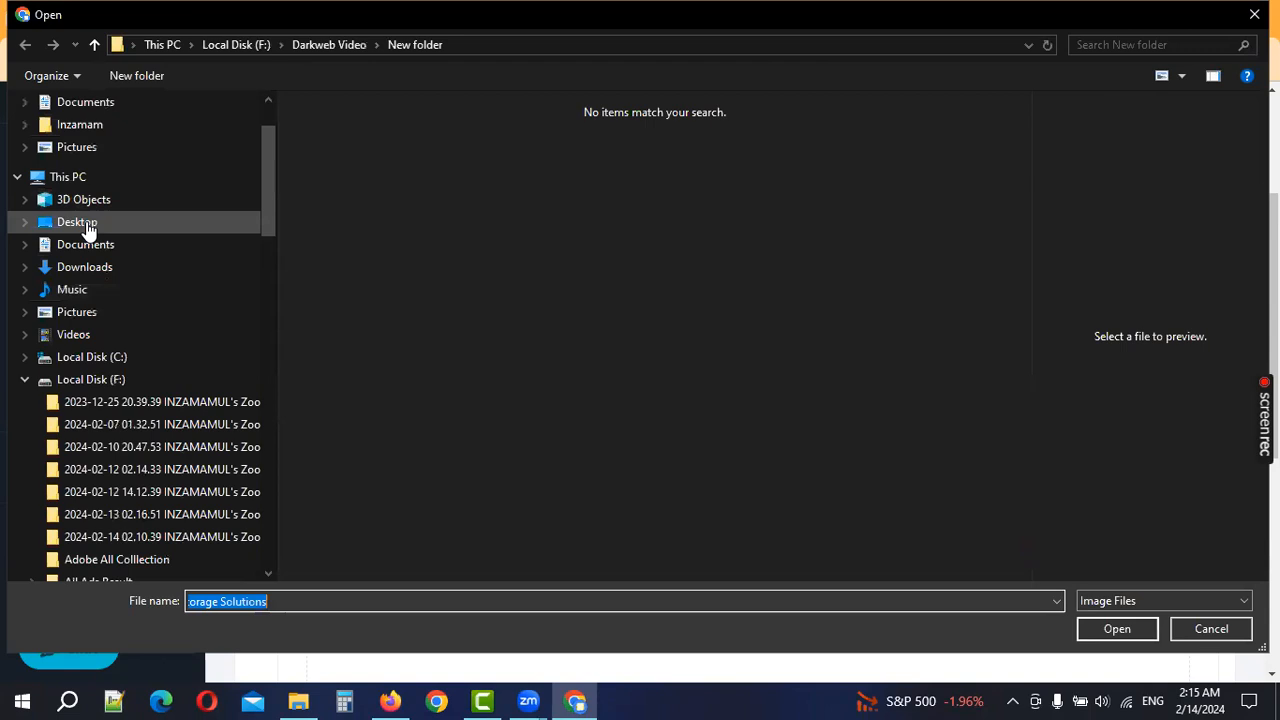
left_click(85, 267)
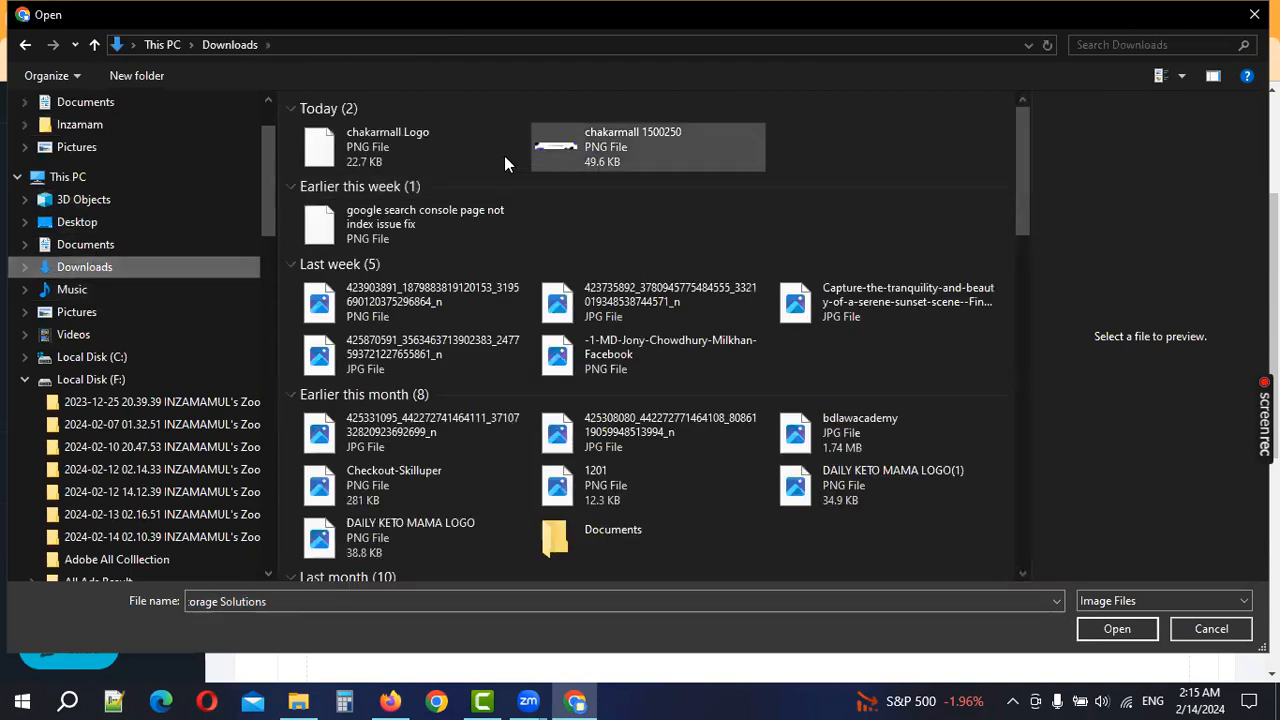
left_click(384, 158)
left_click(1117, 629)
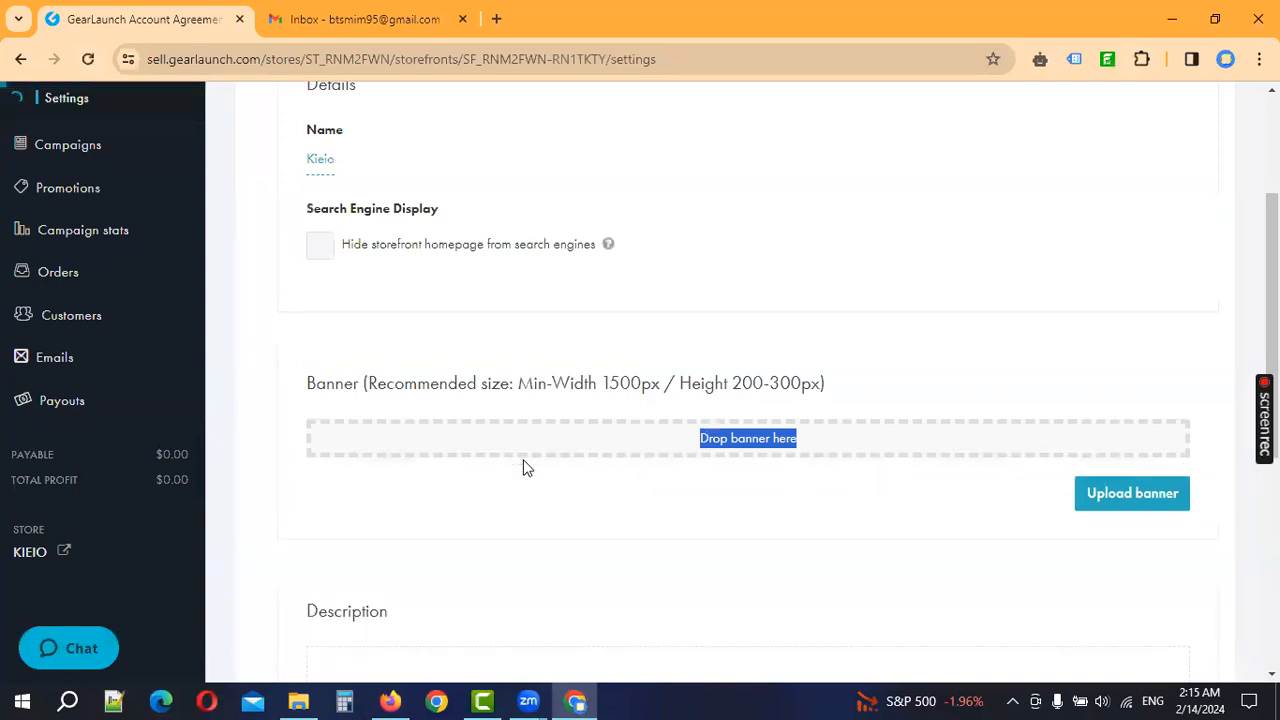
scroll(791, 512, "down", 3)
scroll(791, 514, "up", 4)
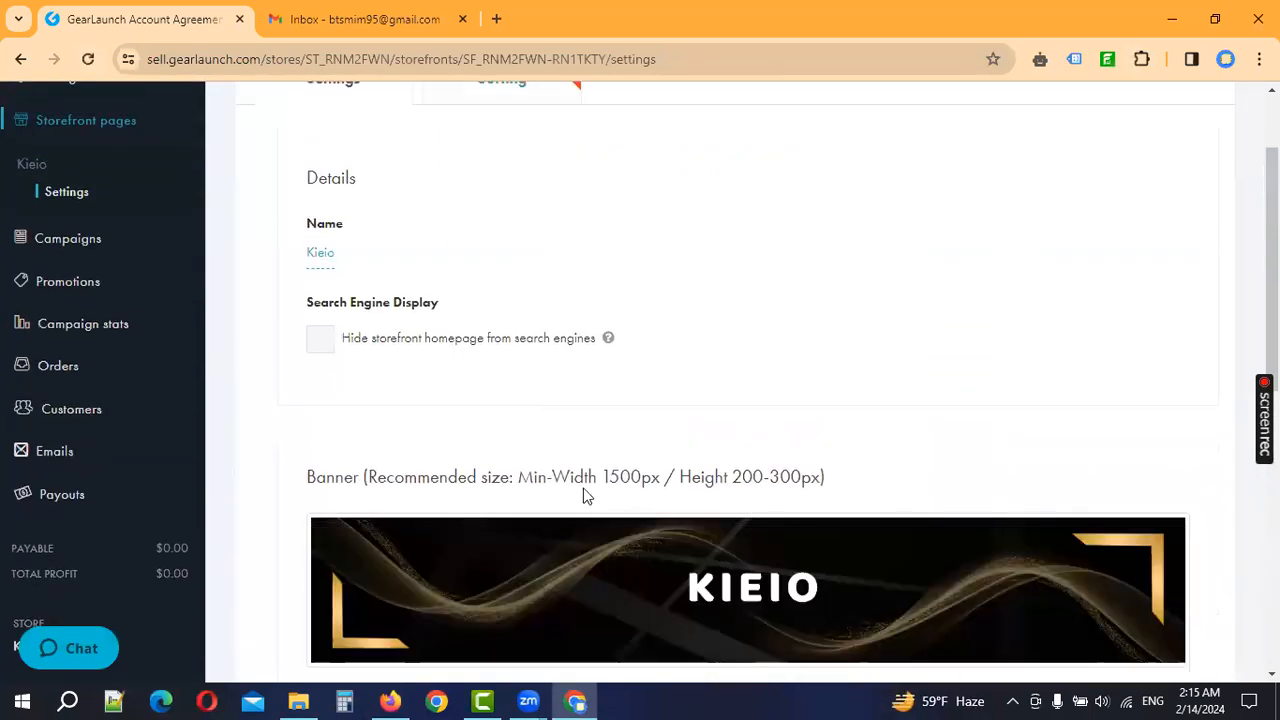
Open the storefront description for editing and review the campaign tag settings below it
scroll(650, 480, "down", 4)
scroll(451, 440, "down", 2)
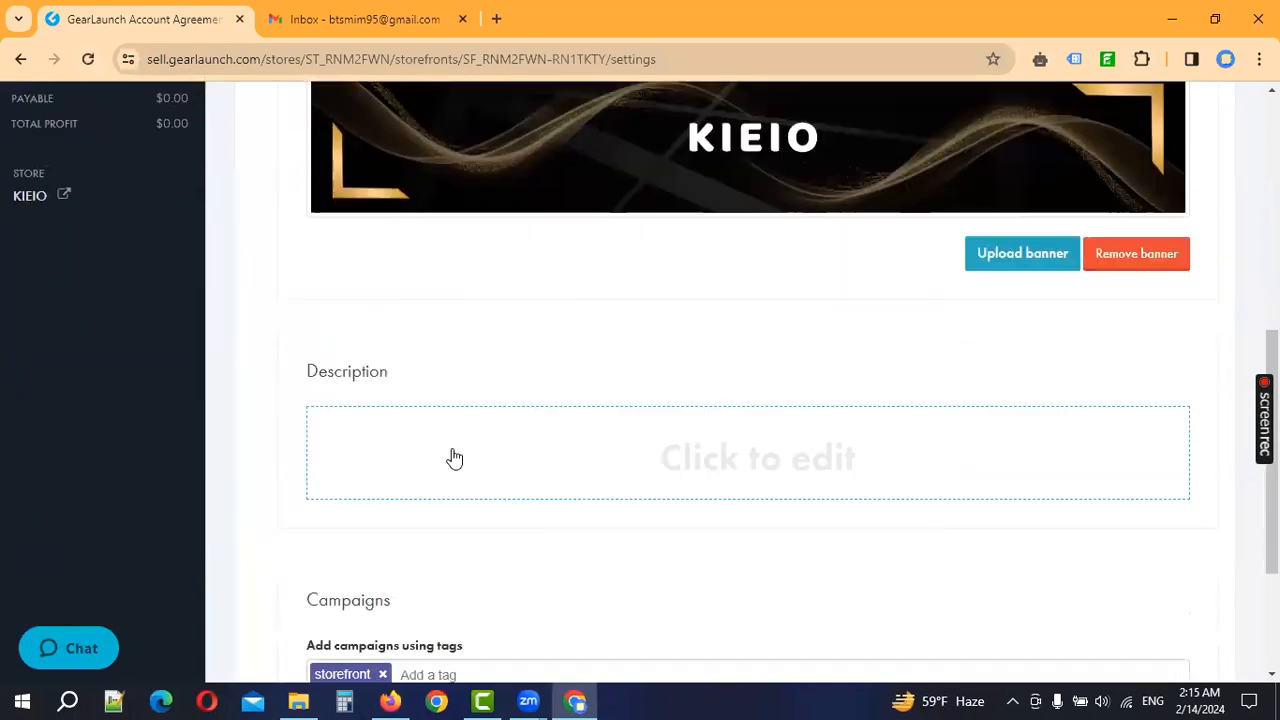
left_click(420, 317)
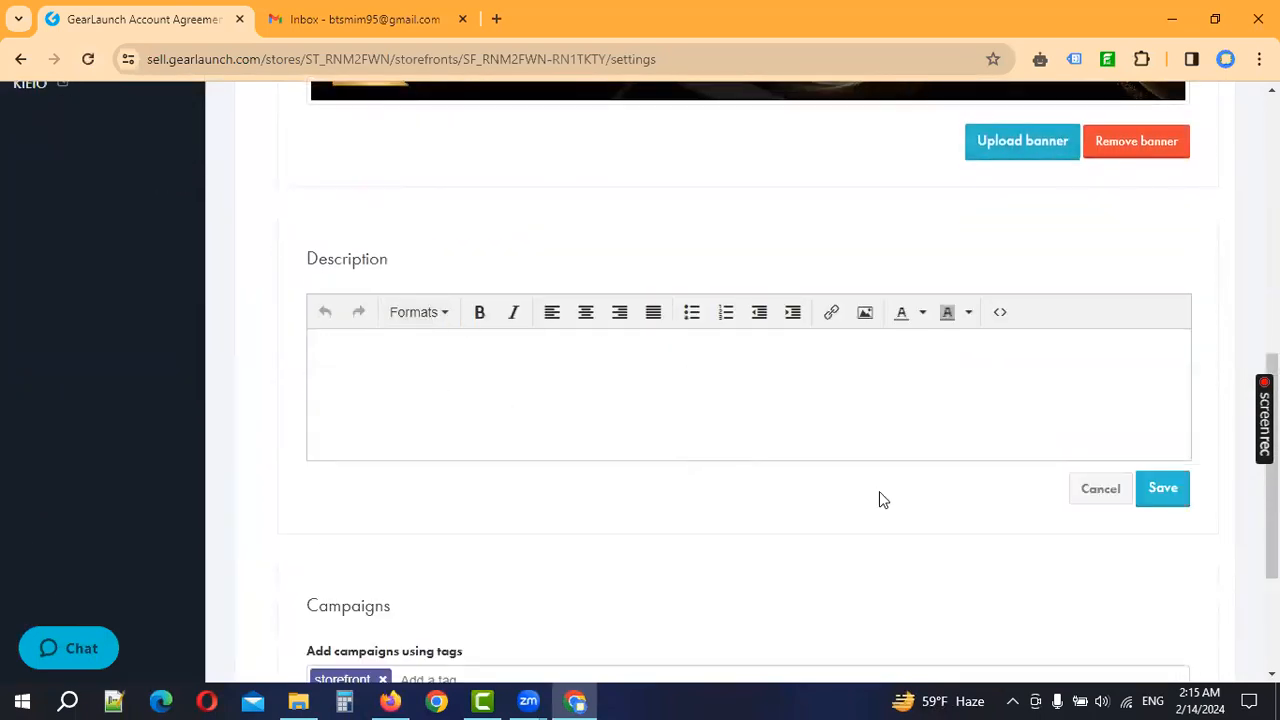
scroll(880, 492, "down", 3)
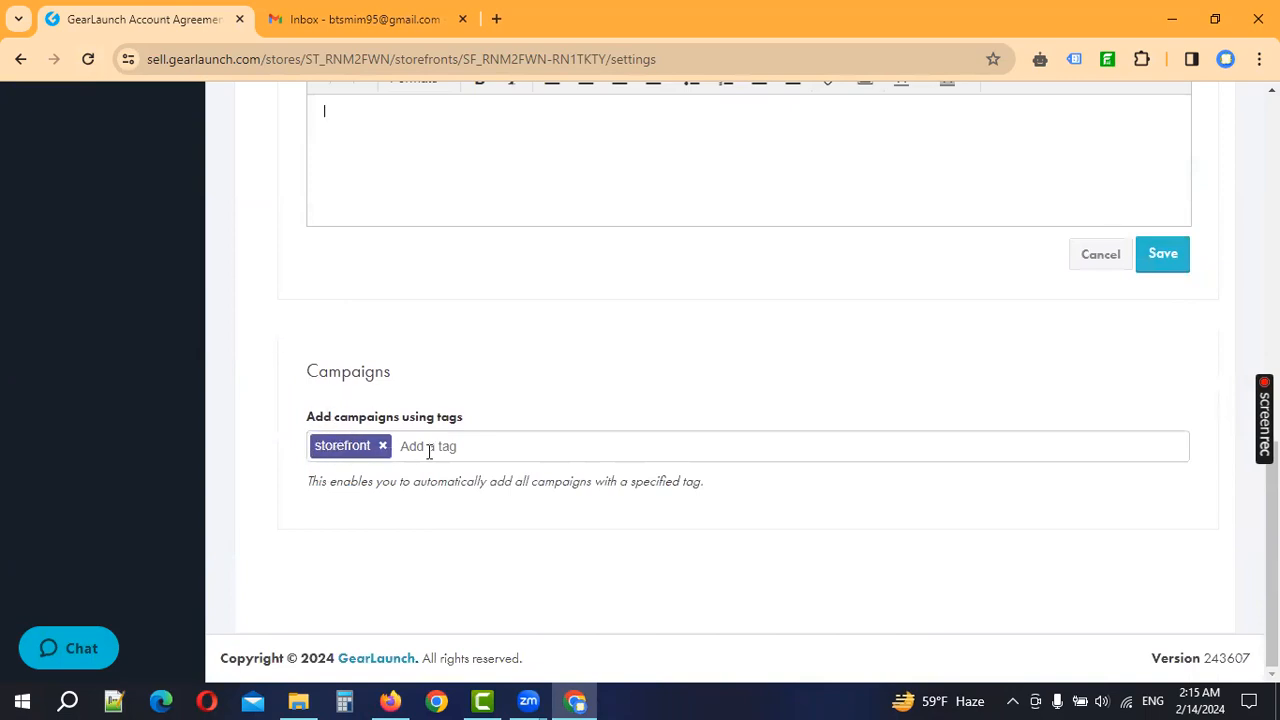
scroll(700, 560, "up", 5)
scroll(1160, 549, "up", 1)
scroll(1140, 545, "down", 1)
scroll(1080, 490, "up", 5)
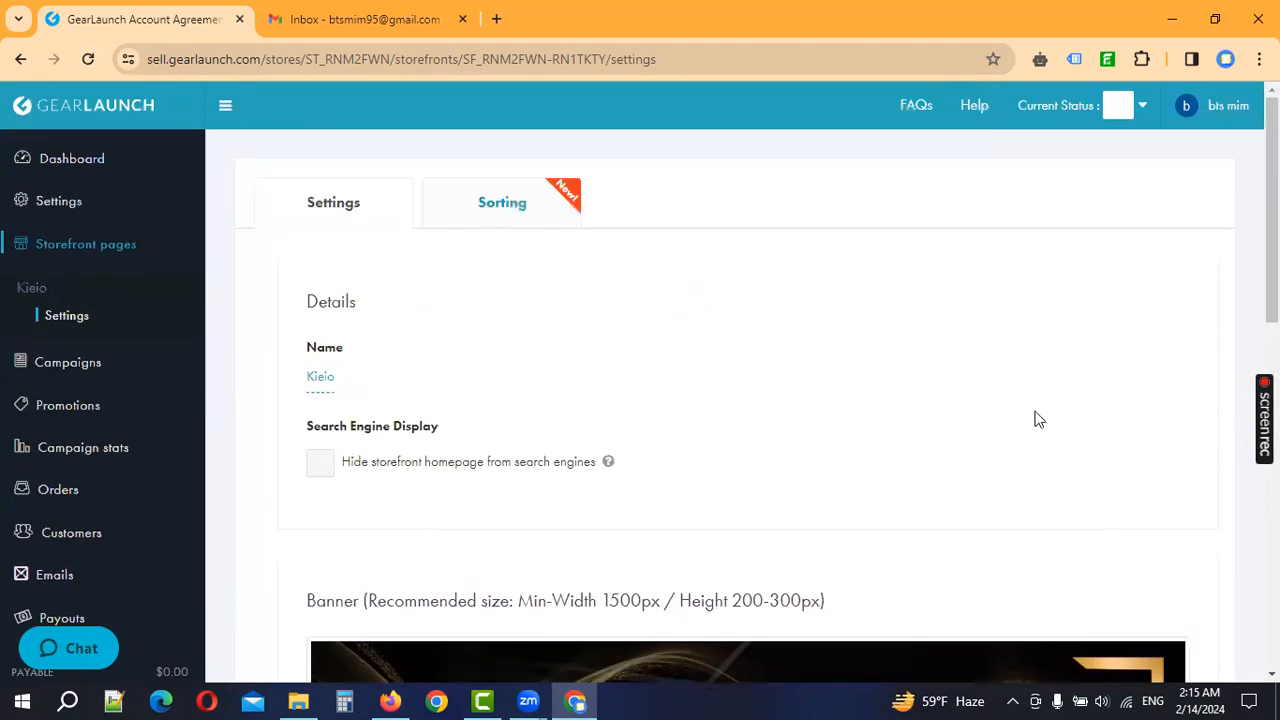
View the storefront's campaign sorting page and return to the storefront settings
left_click(491, 215)
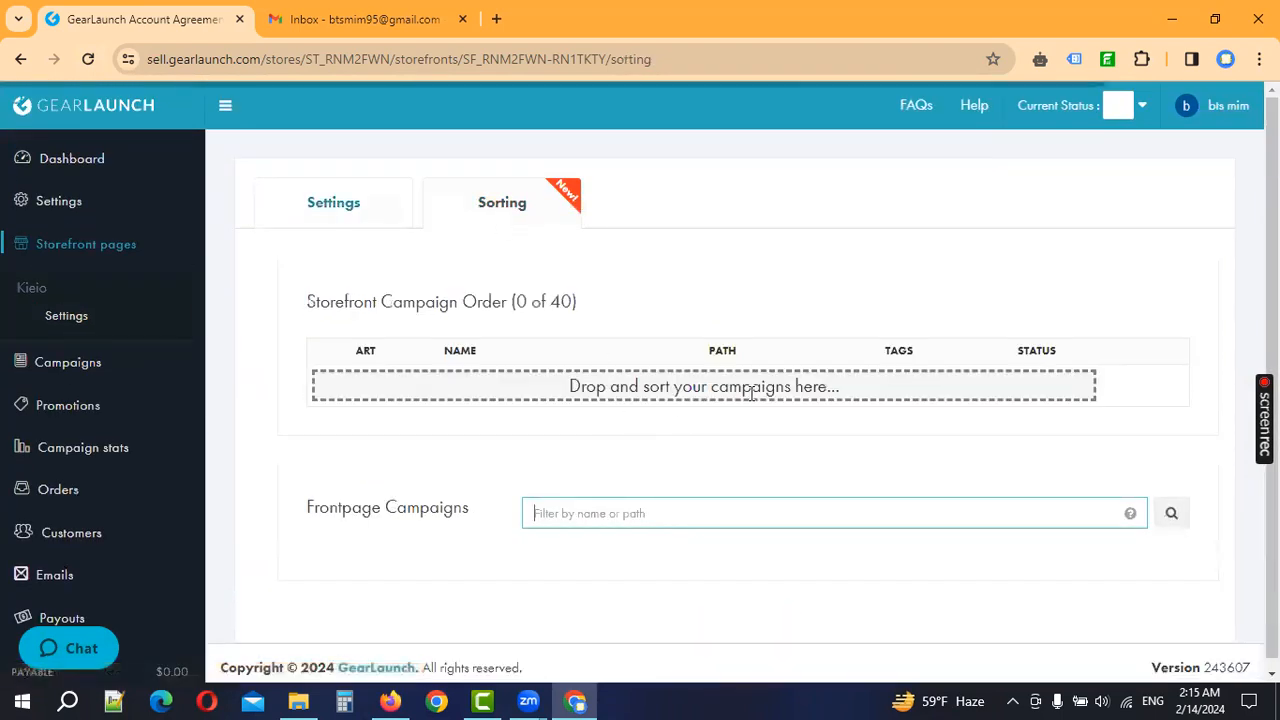
left_click(336, 208)
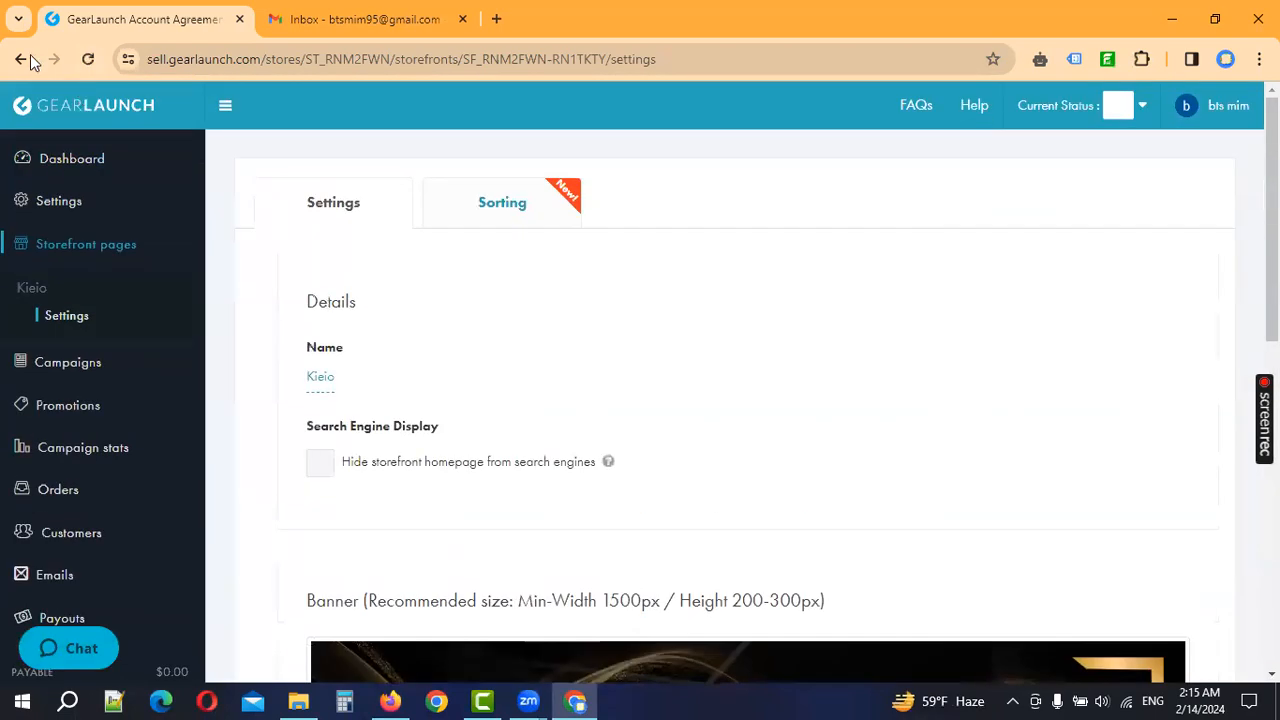
left_click(22, 60)
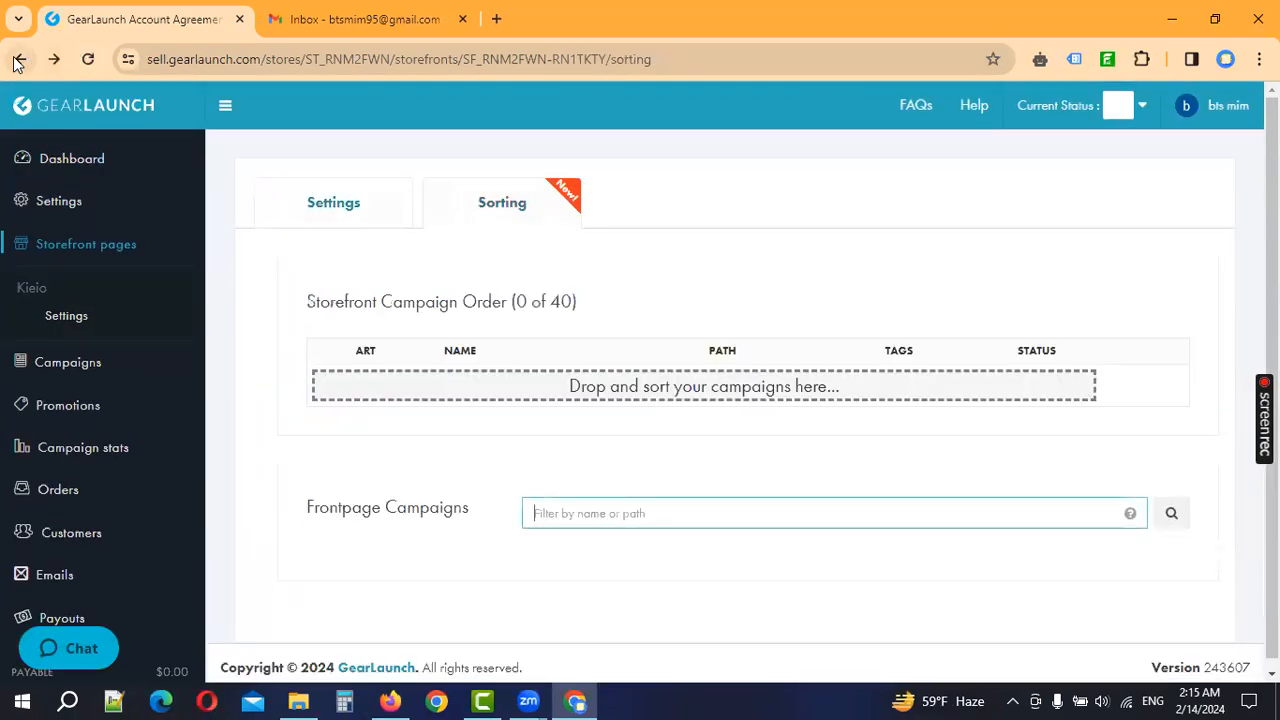
left_click(18, 60)
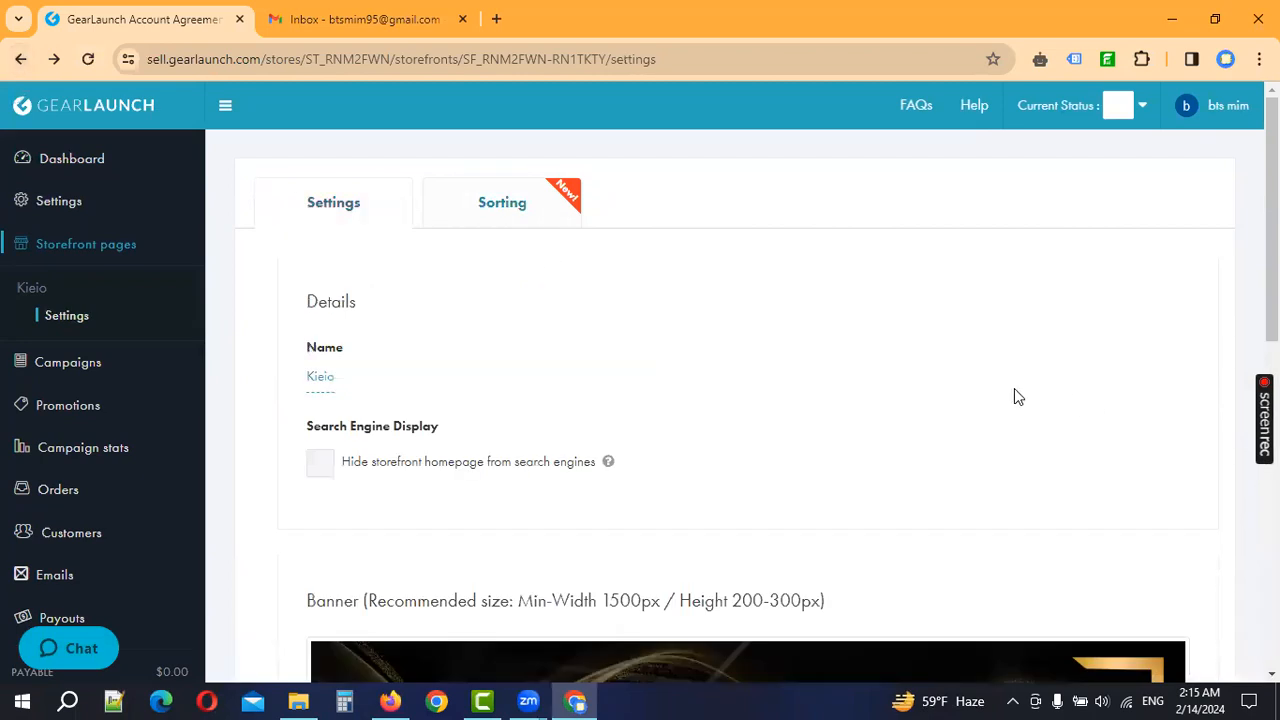
scroll(1000, 412, "down", 6)
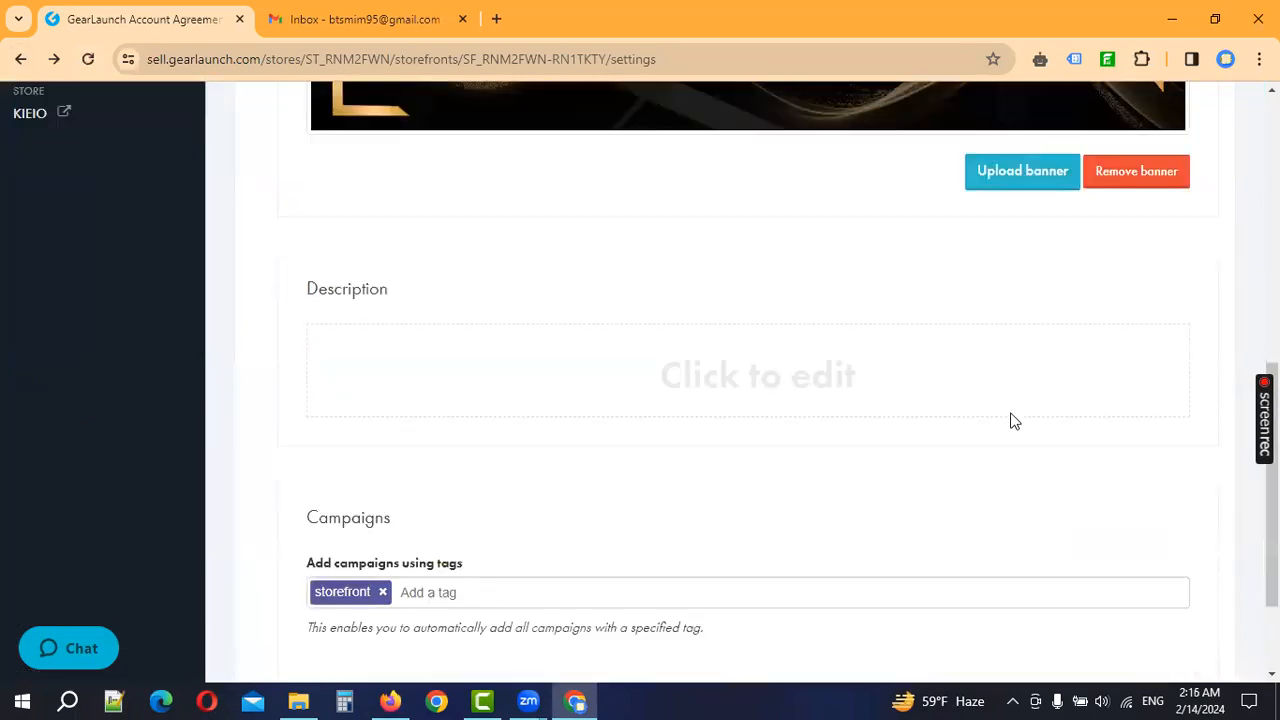
Go back to the store launch checklist, reload it and check the store graphics section
left_click(22, 59)
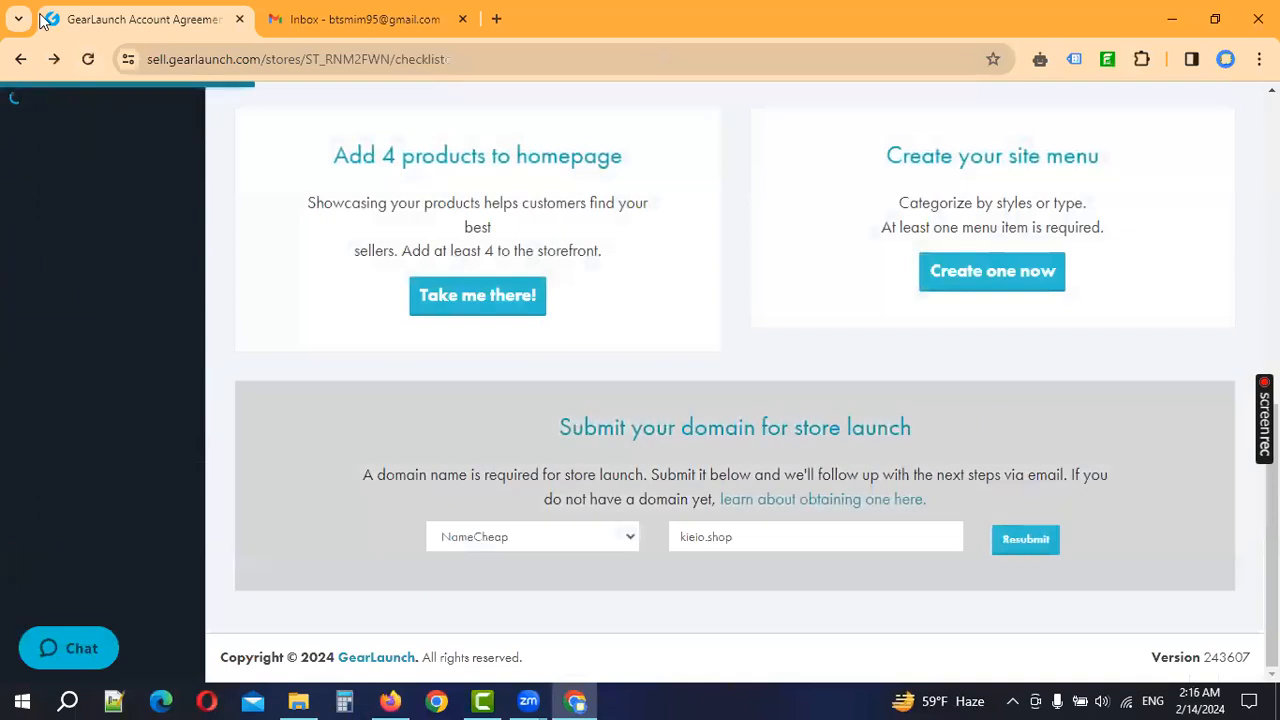
scroll(1012, 408, "up", 5)
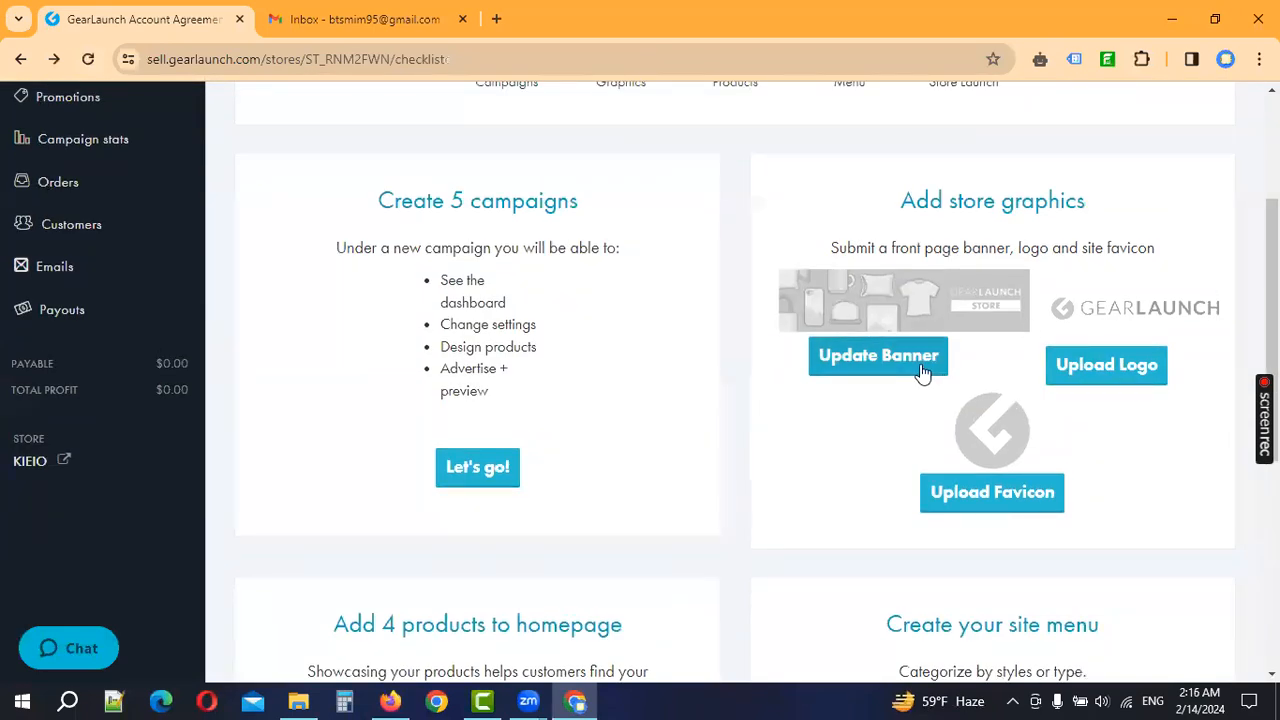
left_click(88, 59)
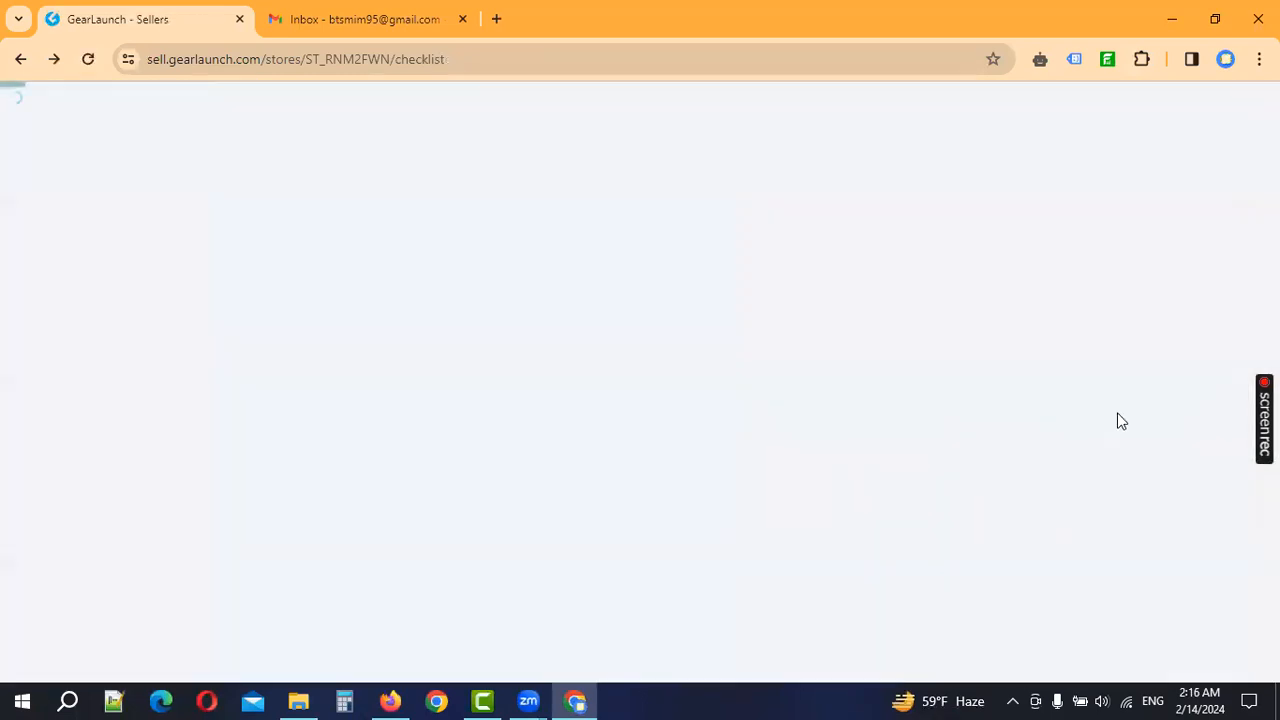
scroll(1114, 420, "down", 3)
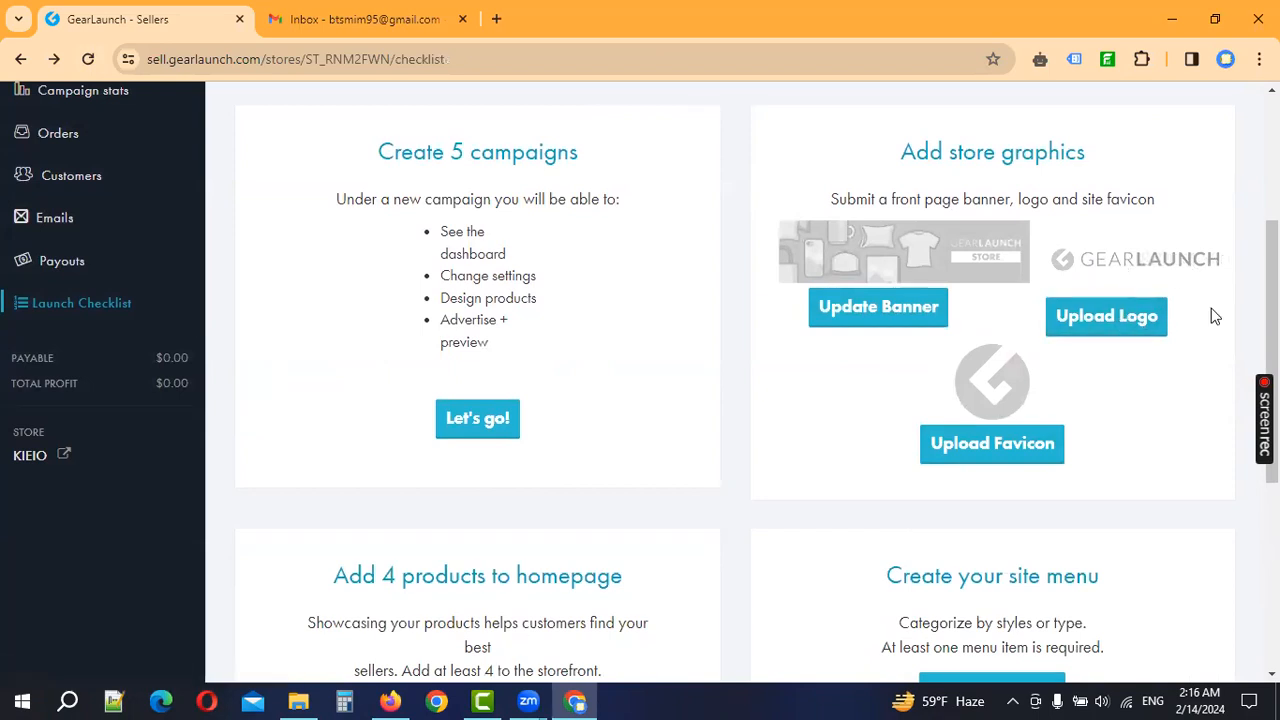
Open the store's logo upload settings and check the recommended logo width and height
left_click(1112, 335)
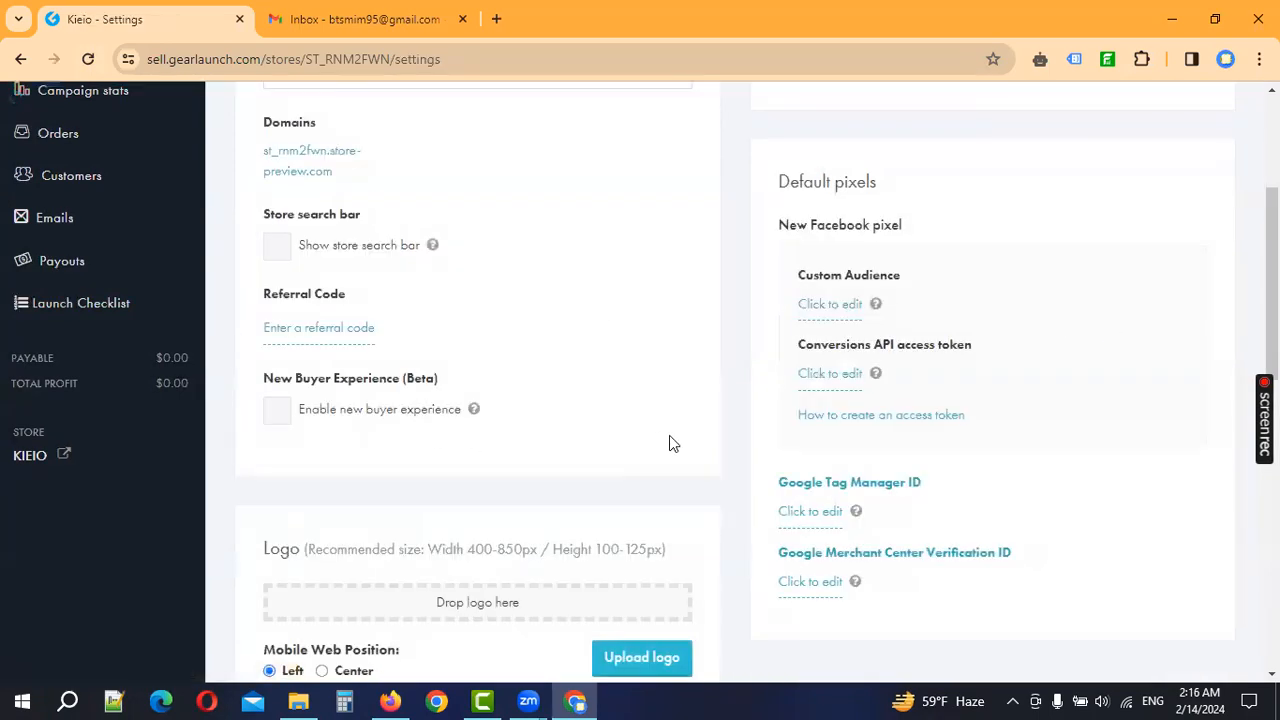
scroll(671, 443, "down", 3)
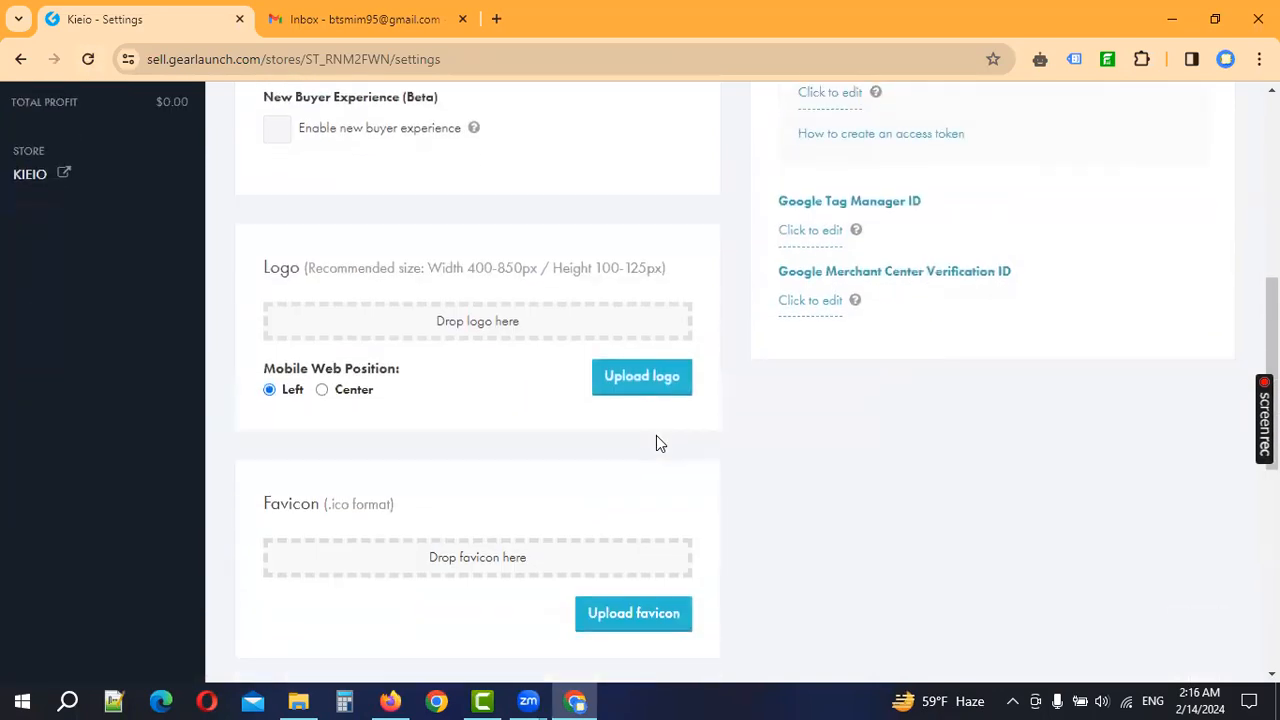
left_click_drag(432, 270, 509, 270)
left_click(483, 270)
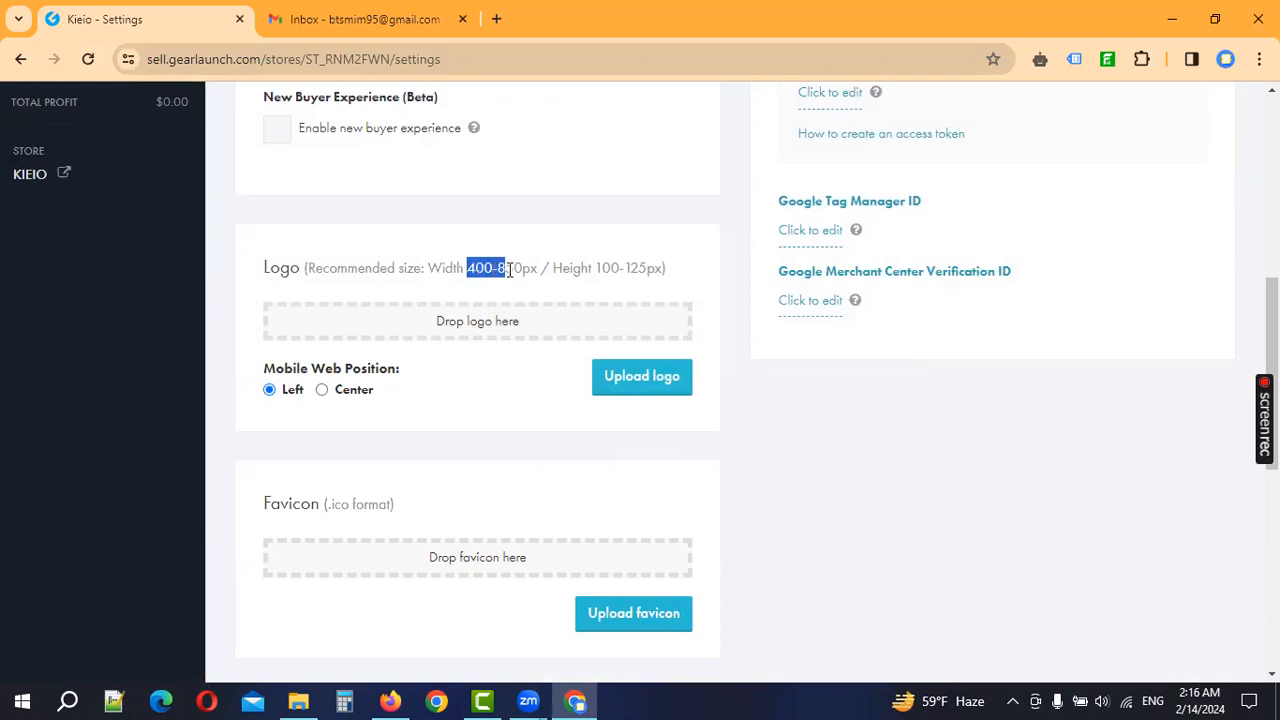
left_click(586, 287)
left_click_drag(596, 268, 621, 267)
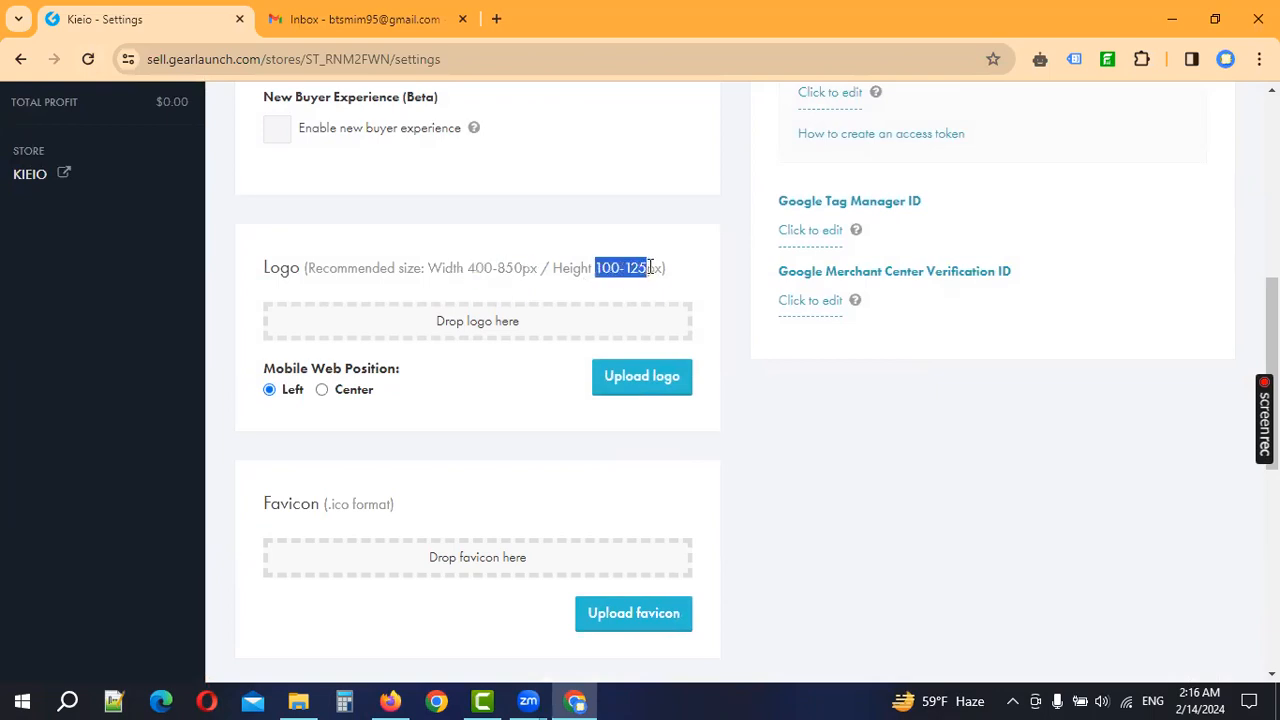
left_click(625, 286)
left_click_drag(596, 268, 631, 268)
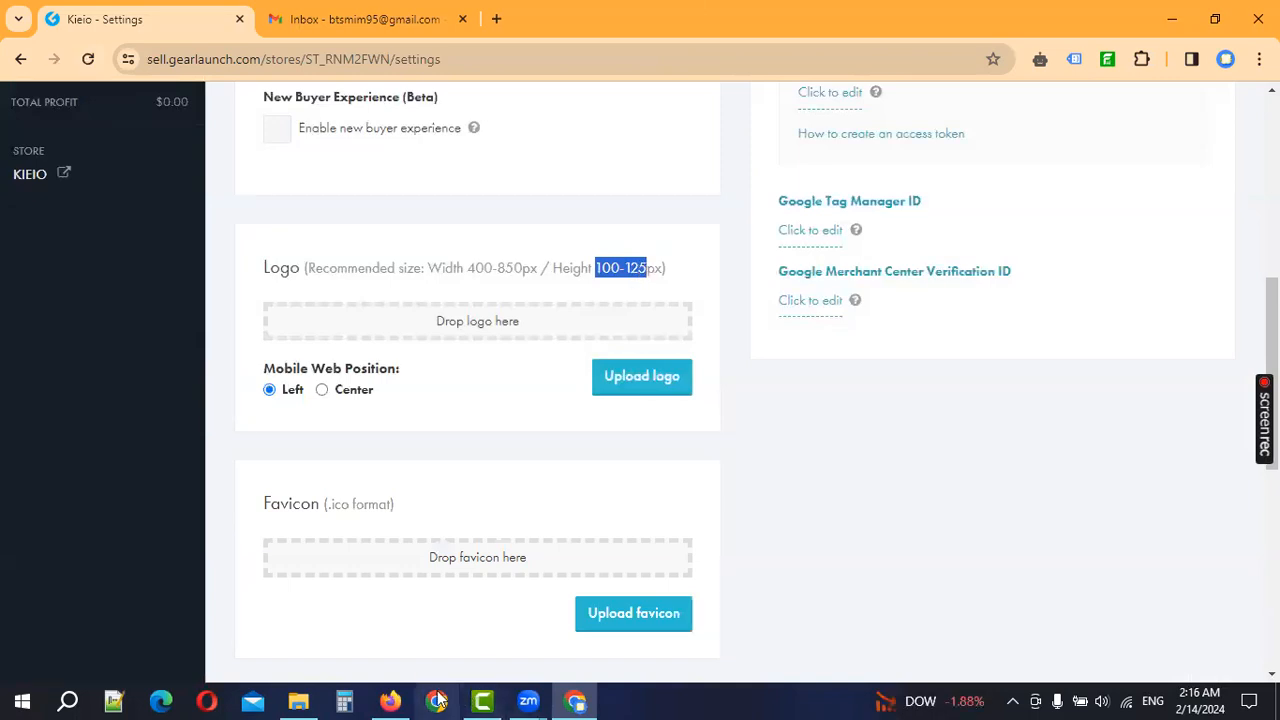
Switch to Canva, create a new custom design of 500 × 120 px and browse its templates
key("alt+Tab")
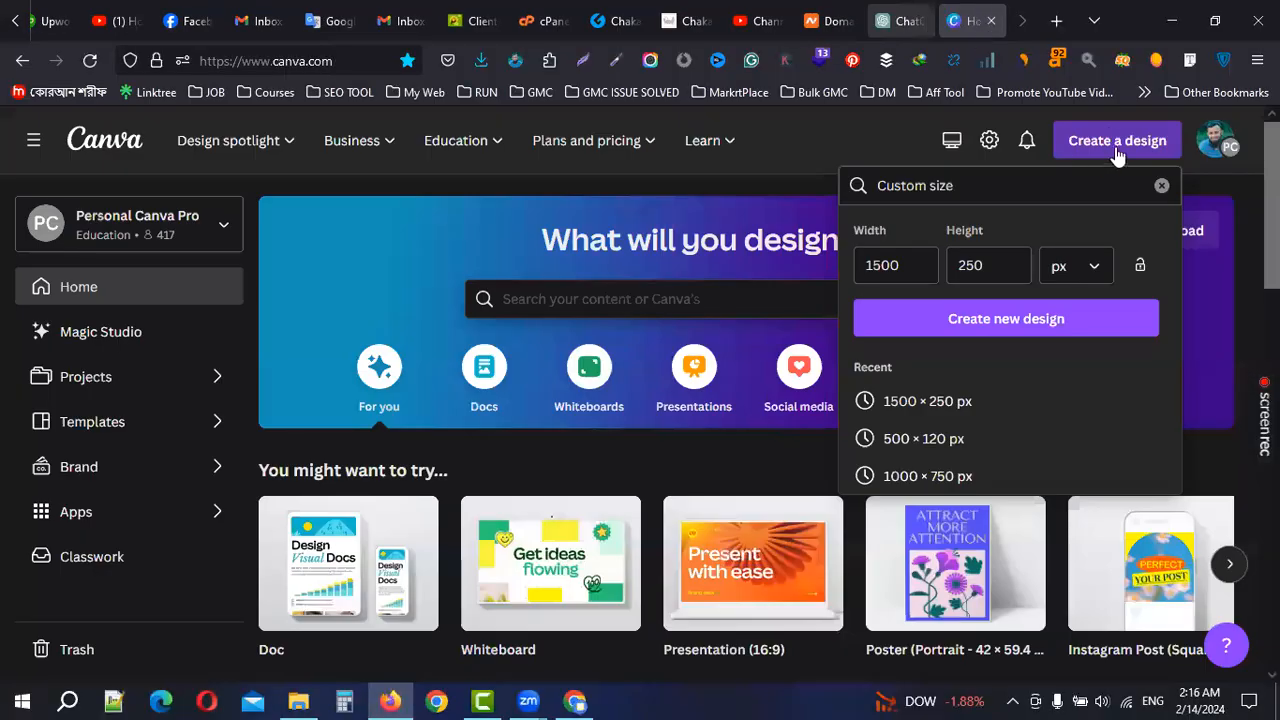
double_click(860, 265)
type("500")
key("Tab")
type("120")
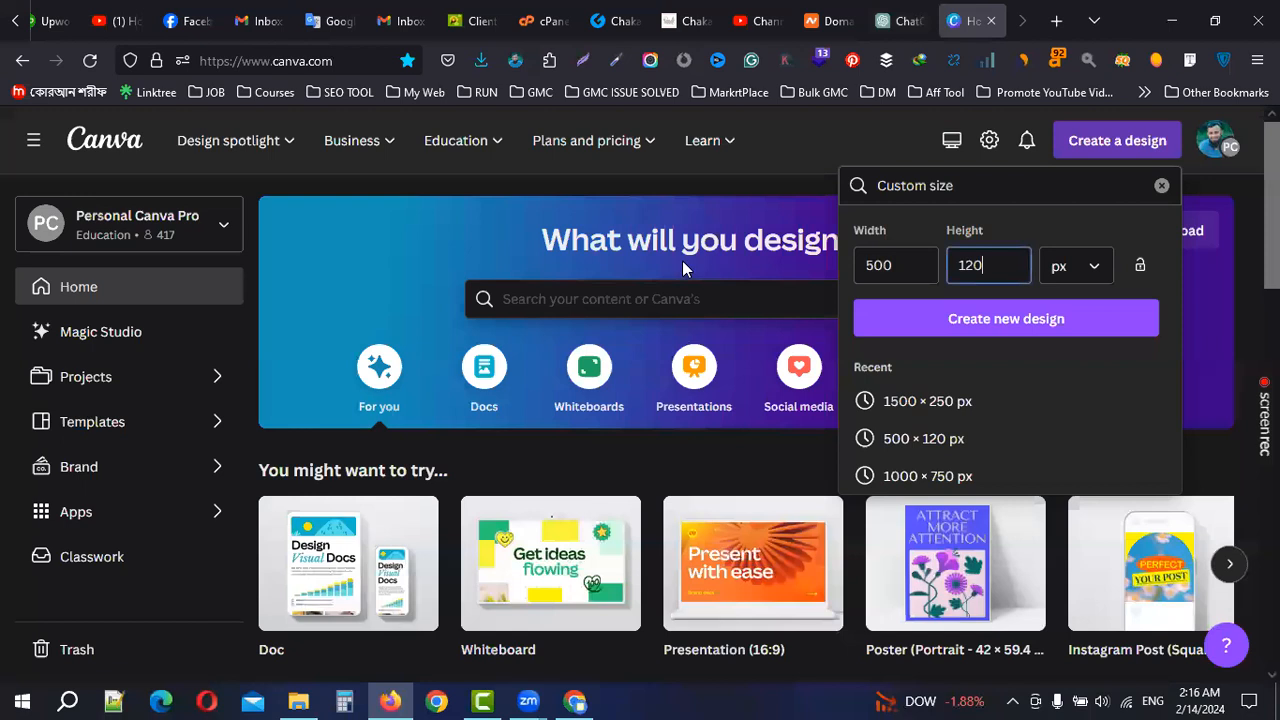
key("Return")
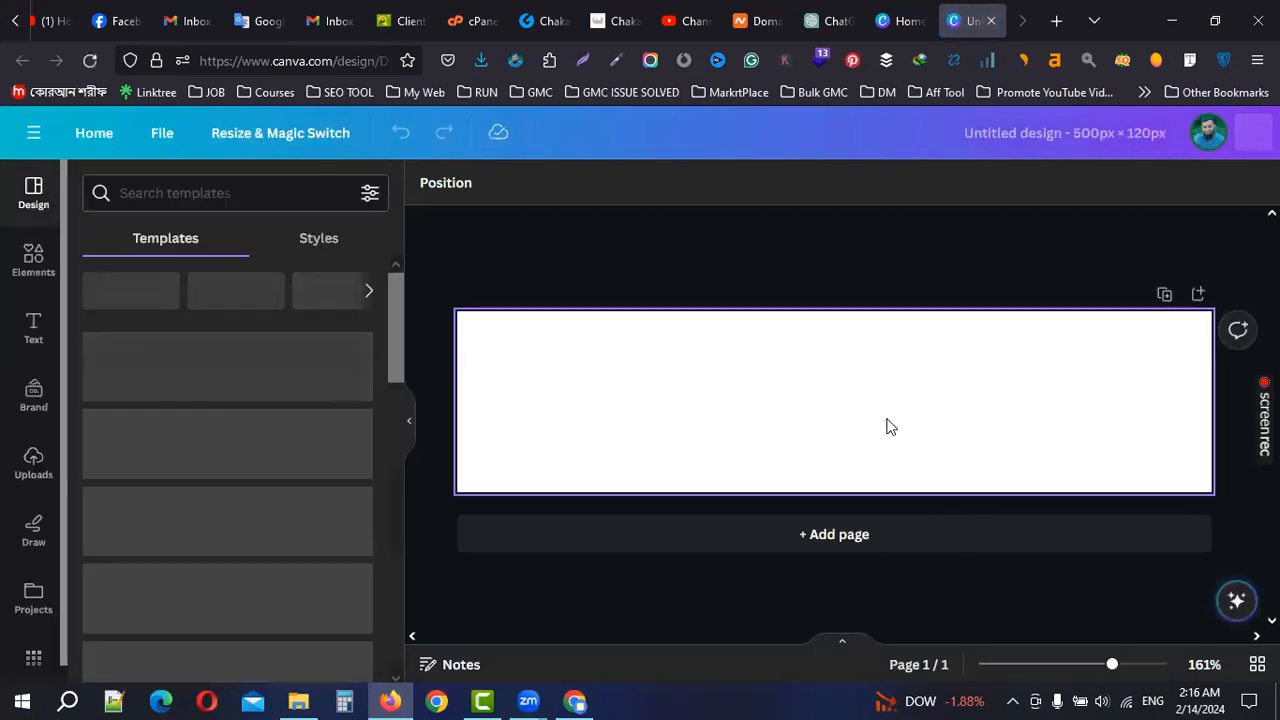
scroll(280, 400, "down", 3)
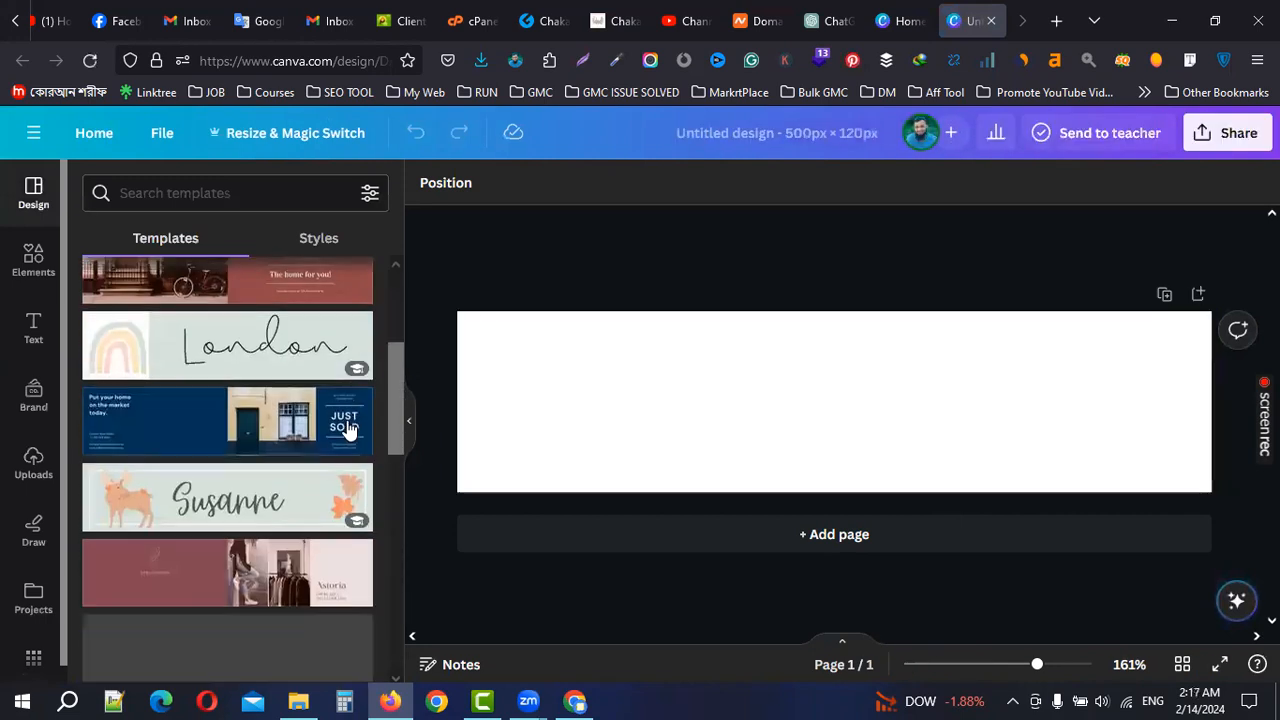
scroll(306, 428, "down", 5)
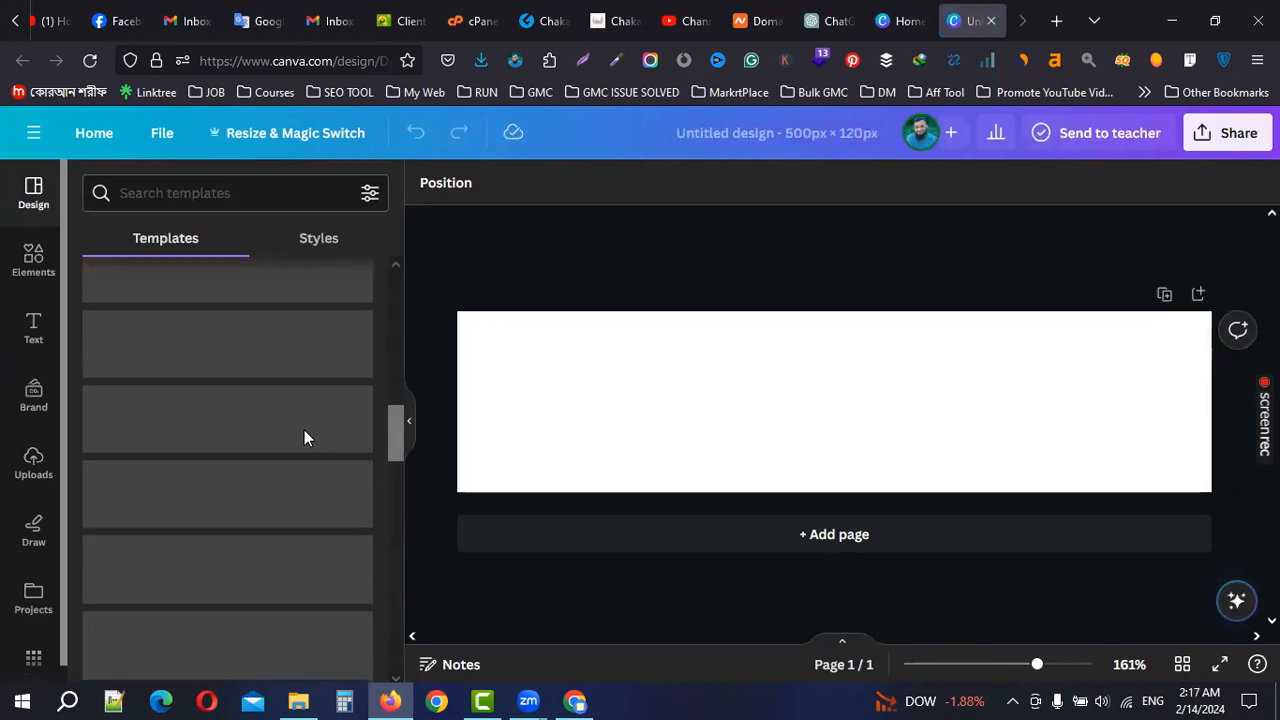
Try violet and a blue-to-pink gradient as the page background, then apply the black-to-blue gradient
left_click(677, 403)
left_click(426, 183)
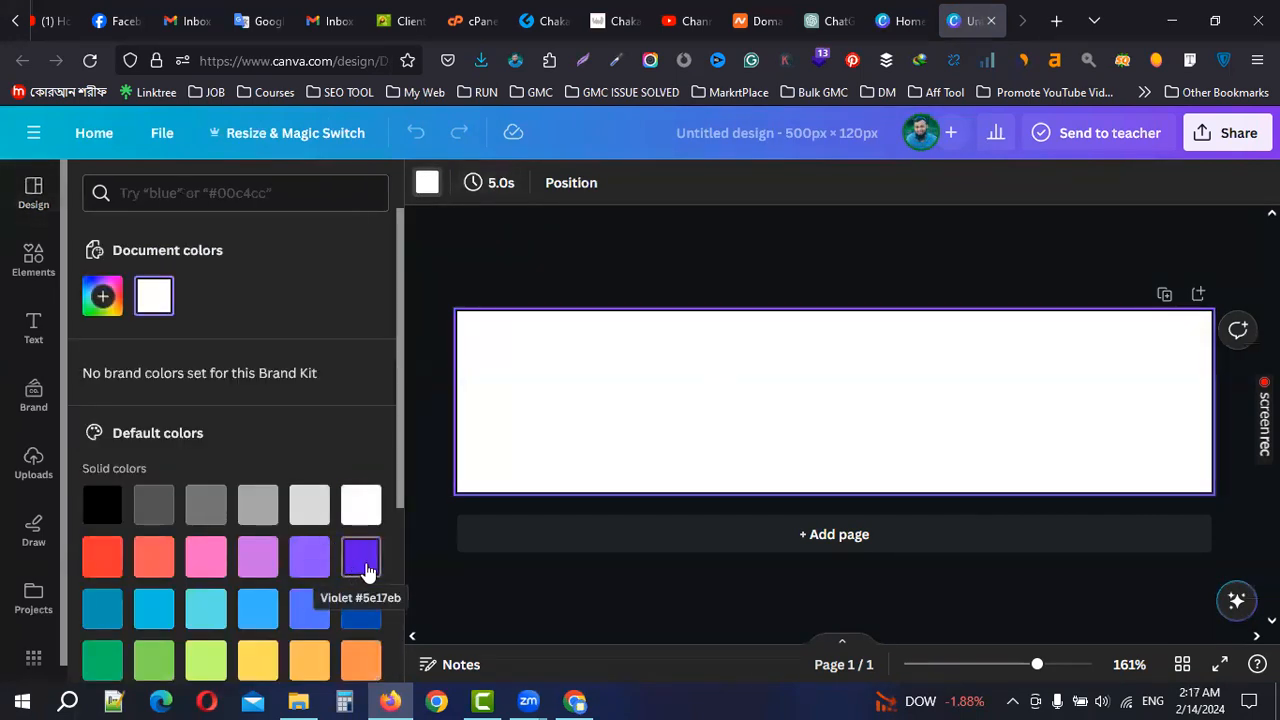
left_click(362, 560)
scroll(220, 550, "down", 3)
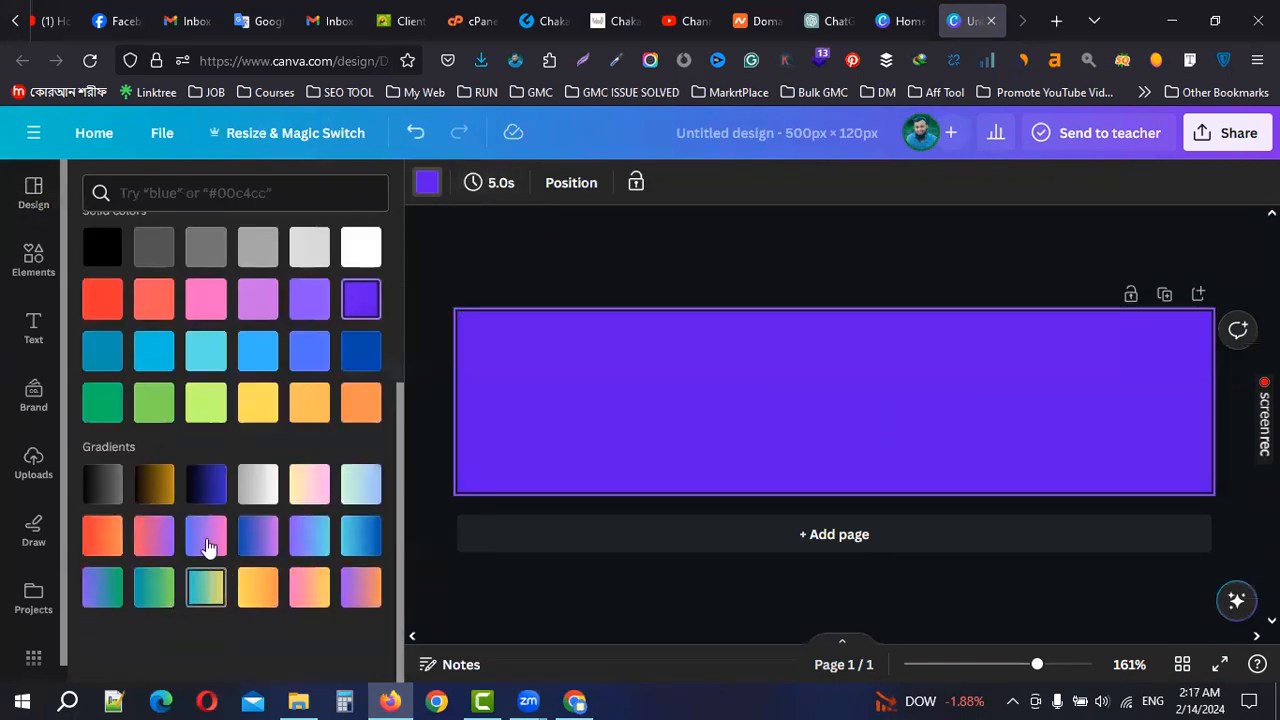
left_click(207, 540)
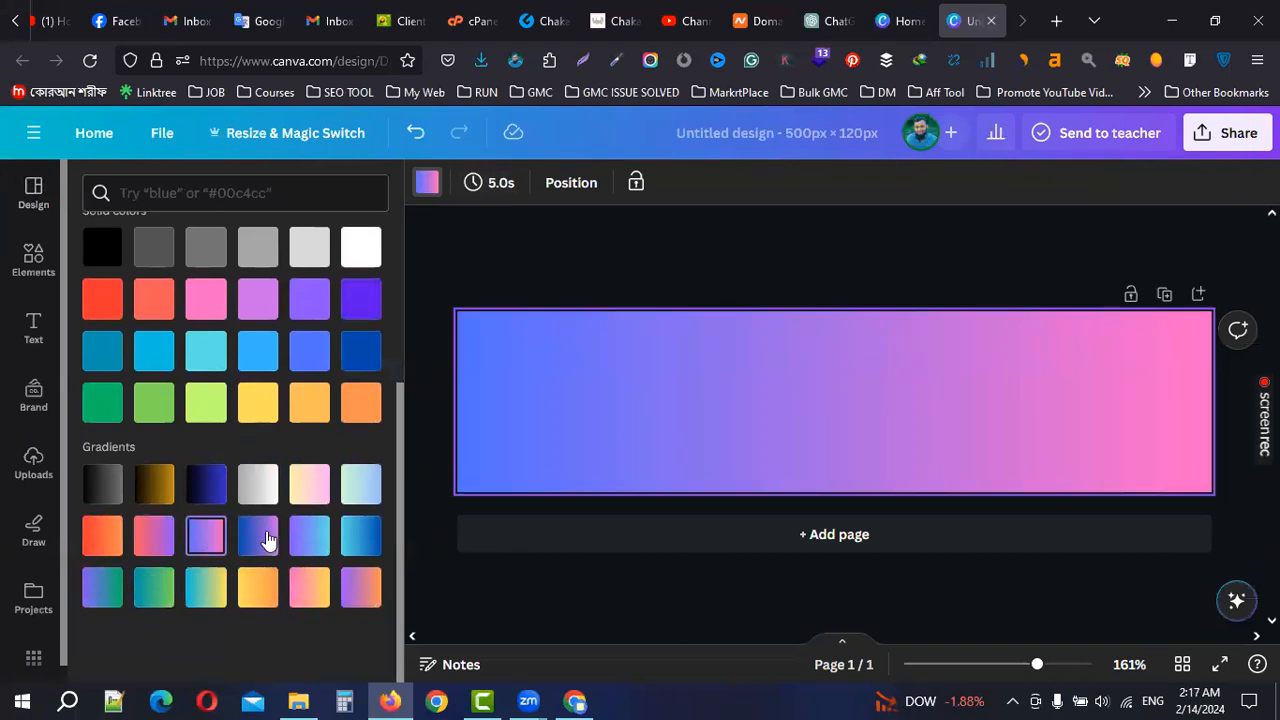
left_click(208, 490)
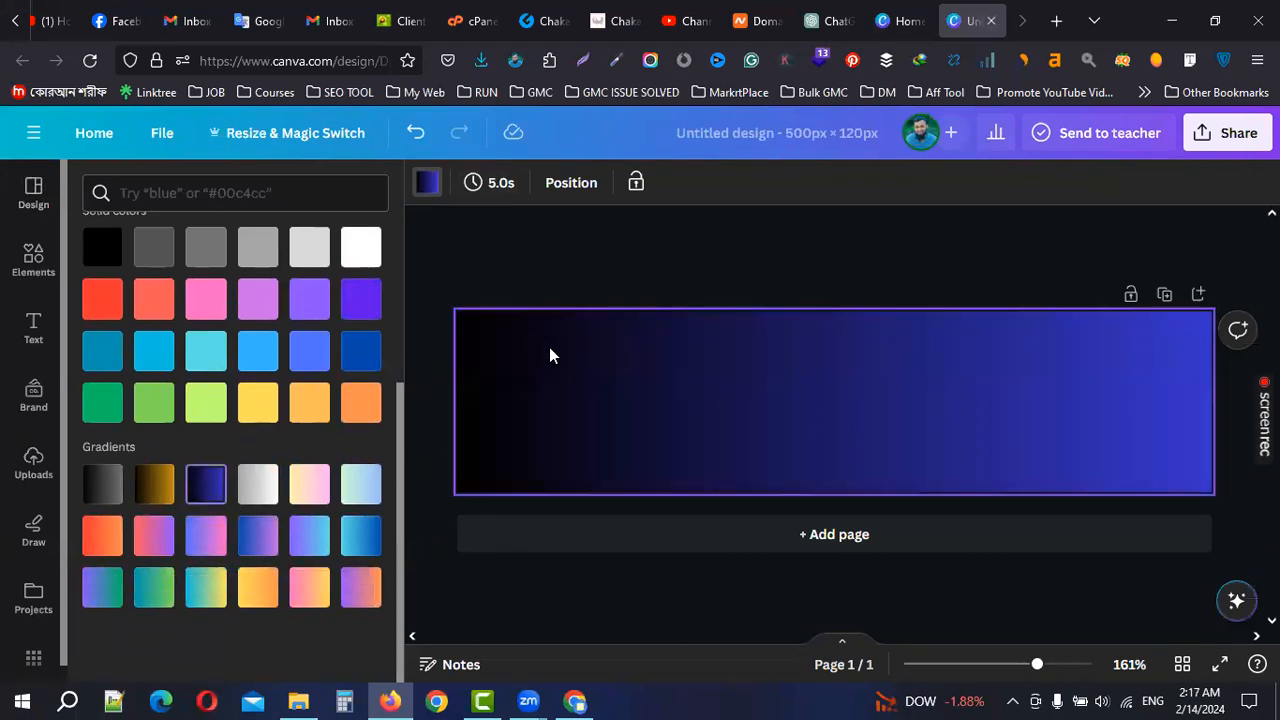
Paste the store name "kieio" as text onto the gradient page and set its font size to 31
key("ctrl+v")
key("Delete")
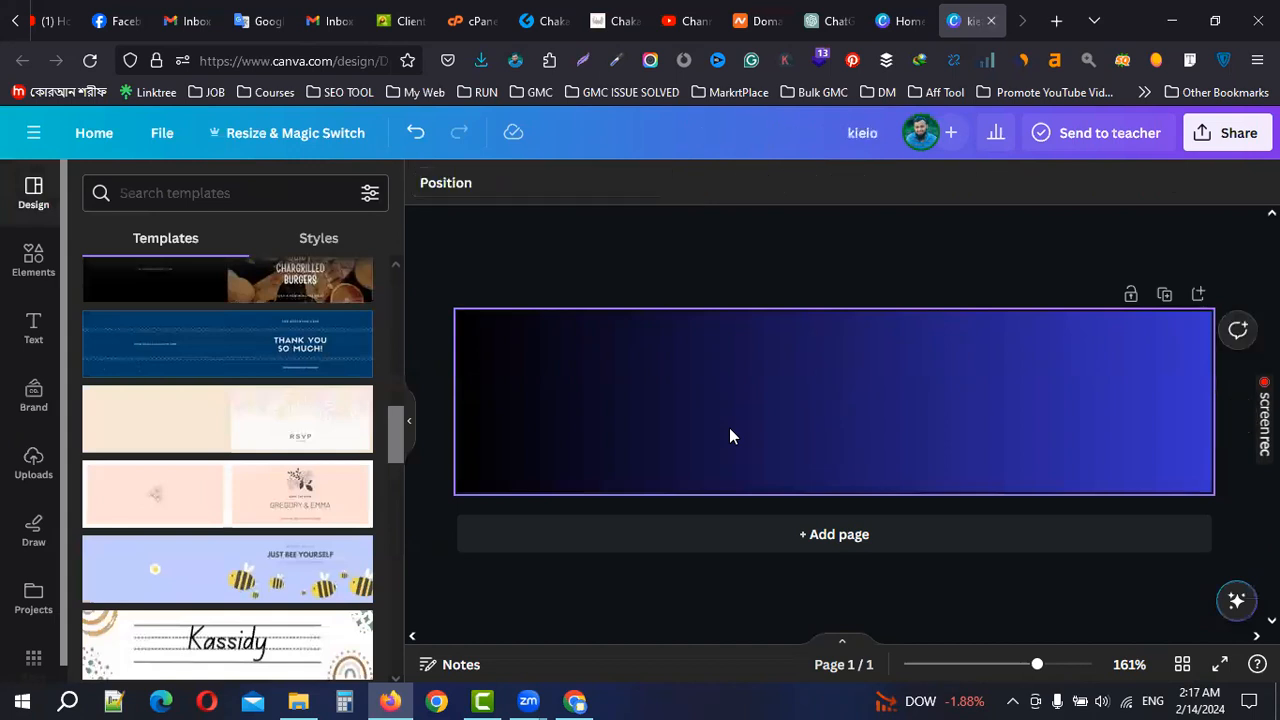
scroll(65, 321, "up", 1)
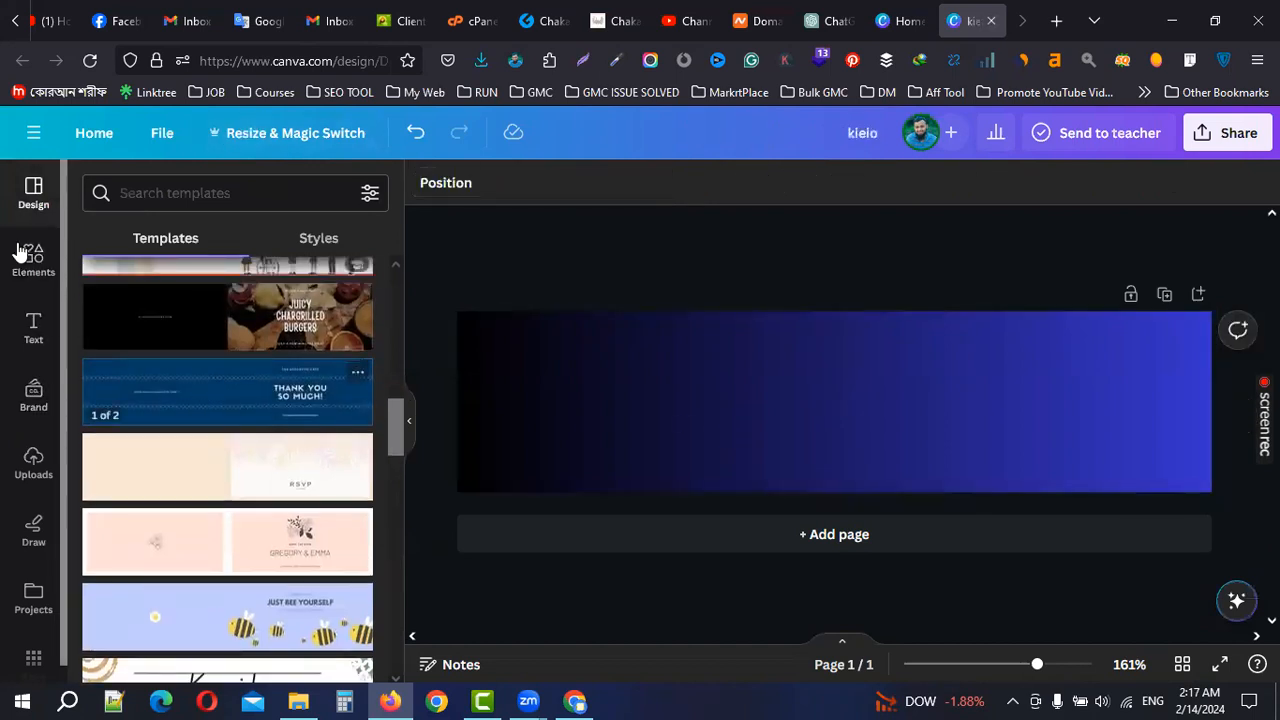
left_click(871, 437)
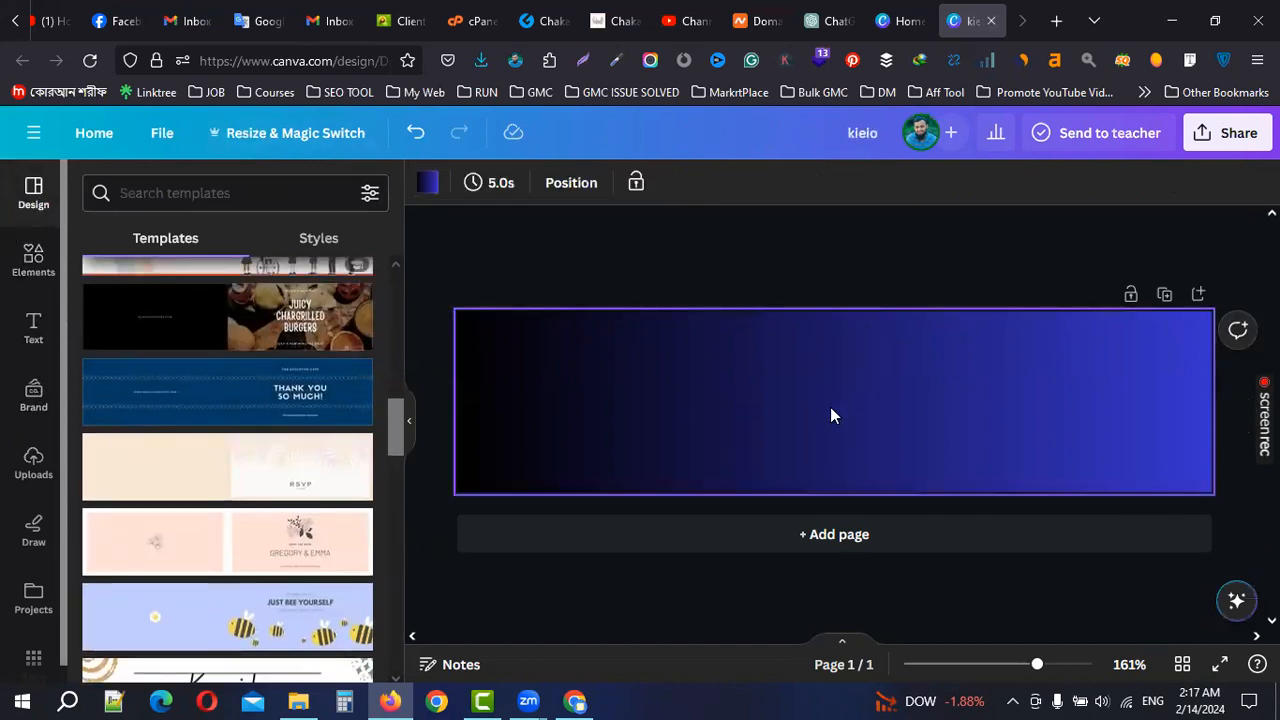
left_click(830, 405)
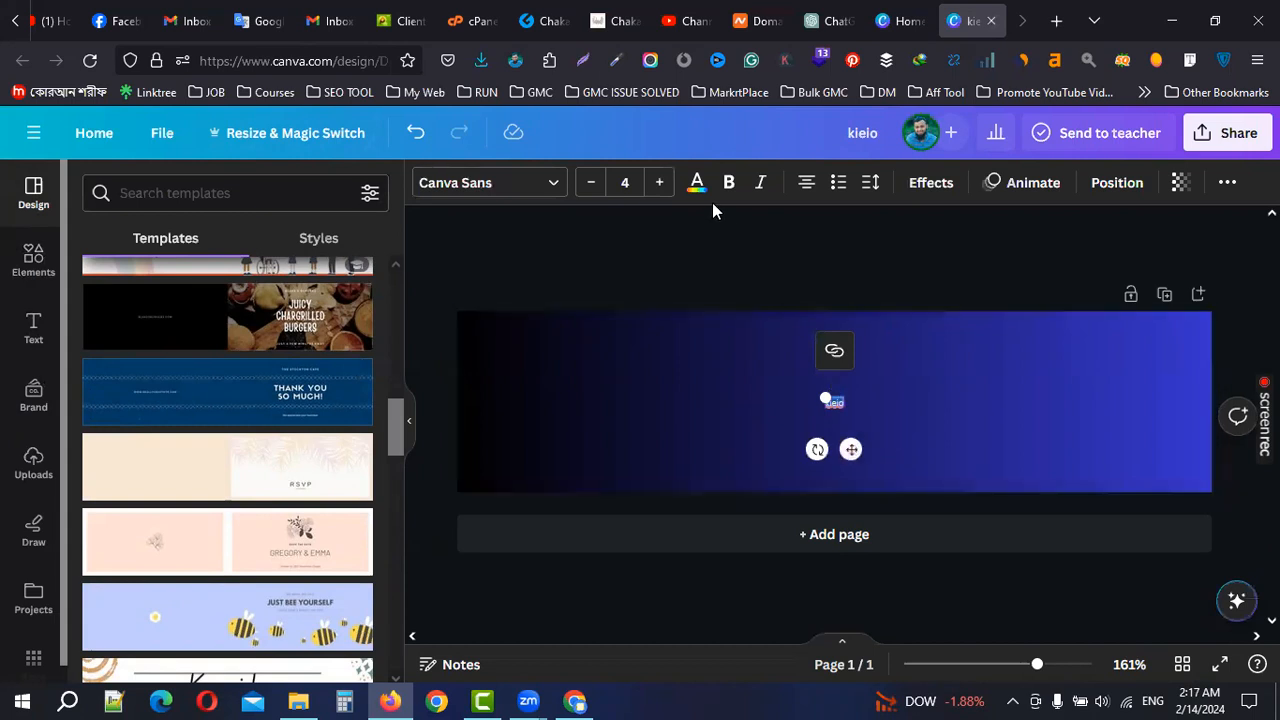
left_click(658, 185)
left_click(658, 185)
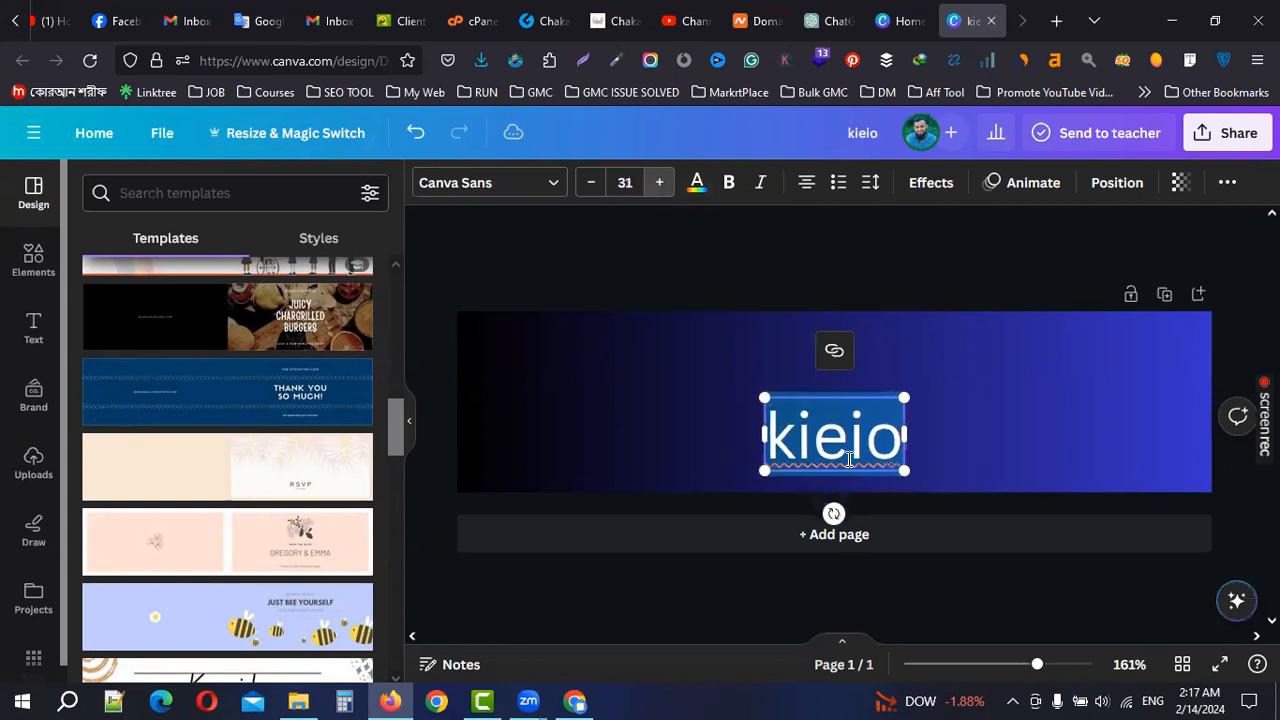
Centre the kieio text, apply the Baloo Da font, and enlarge it to size 102 on the right part of the page
left_click(1108, 438)
left_click_drag(856, 449, 853, 409)
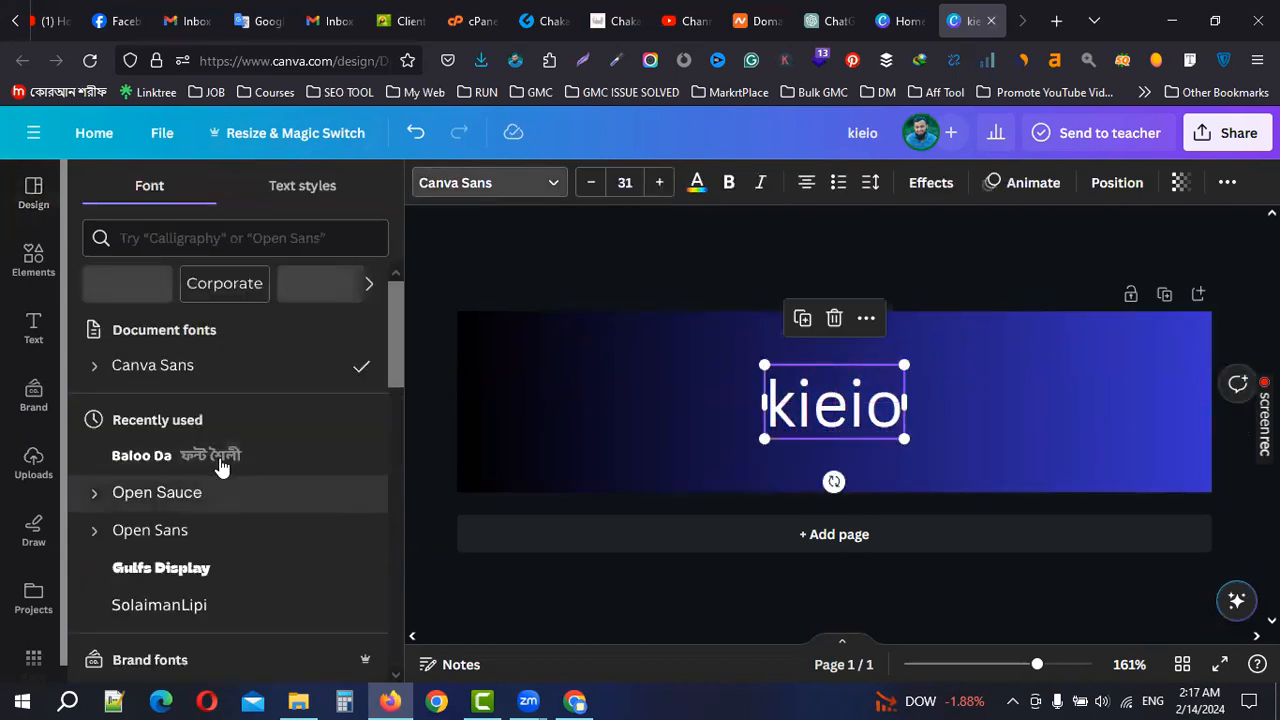
left_click(189, 457)
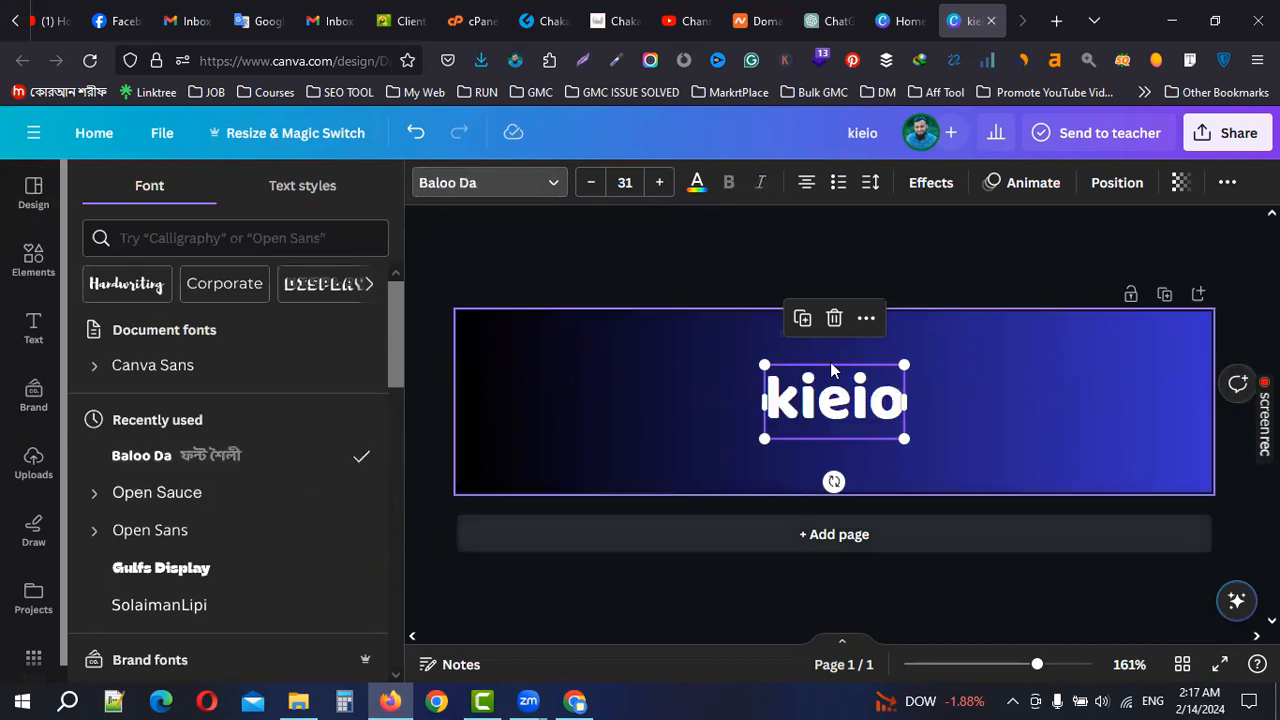
left_click_drag(764, 438, 1017, 357)
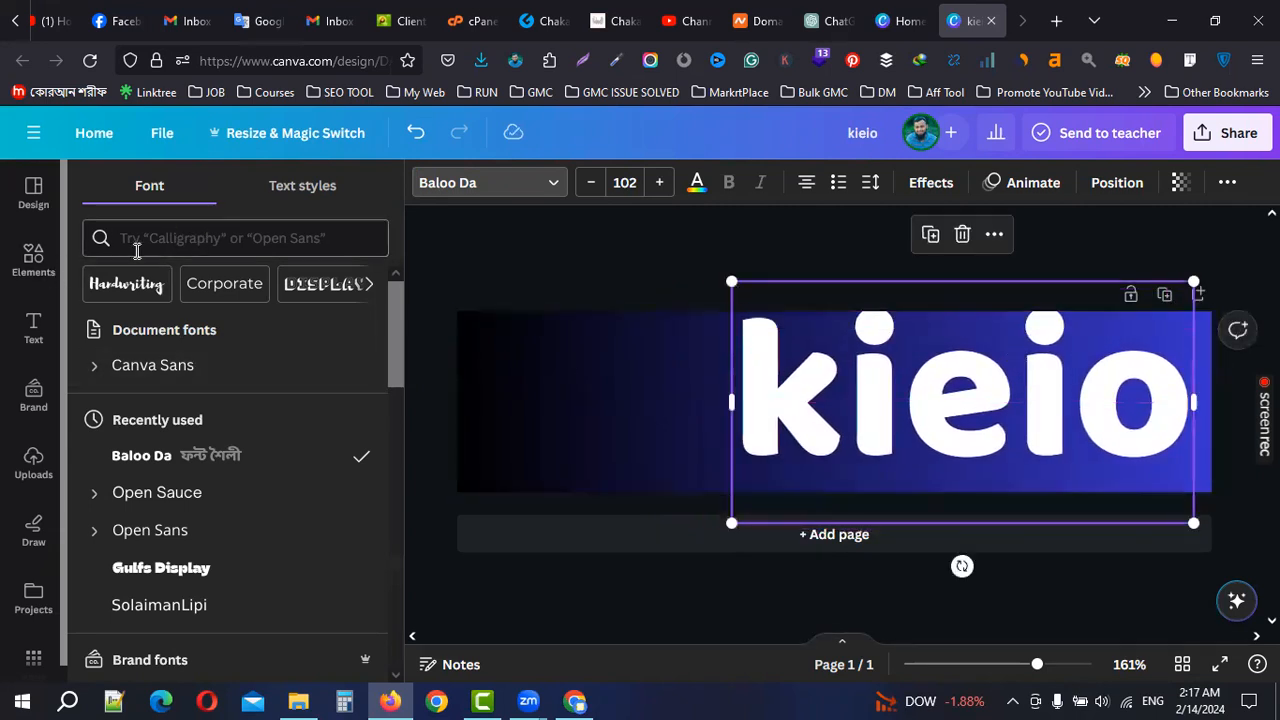
Search the design elements for "K" and narrow the results to graphics
left_click(38, 271)
left_click(202, 194)
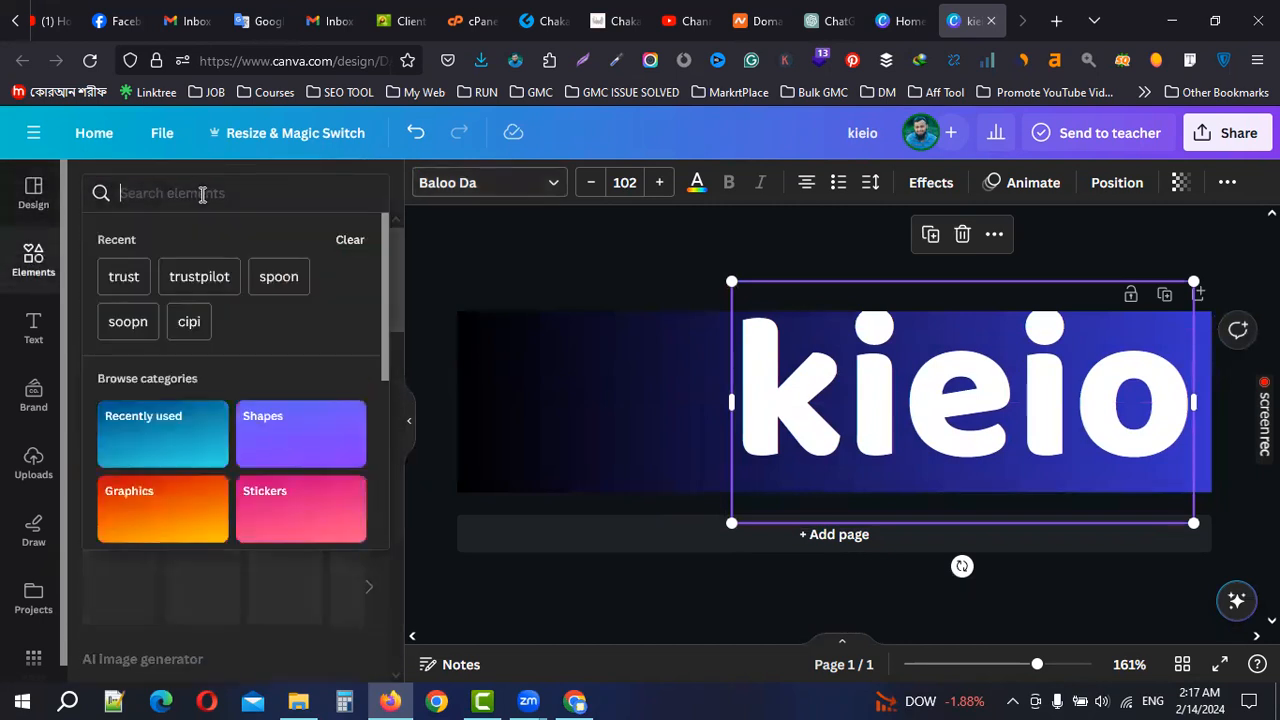
type("K")
key("Return")
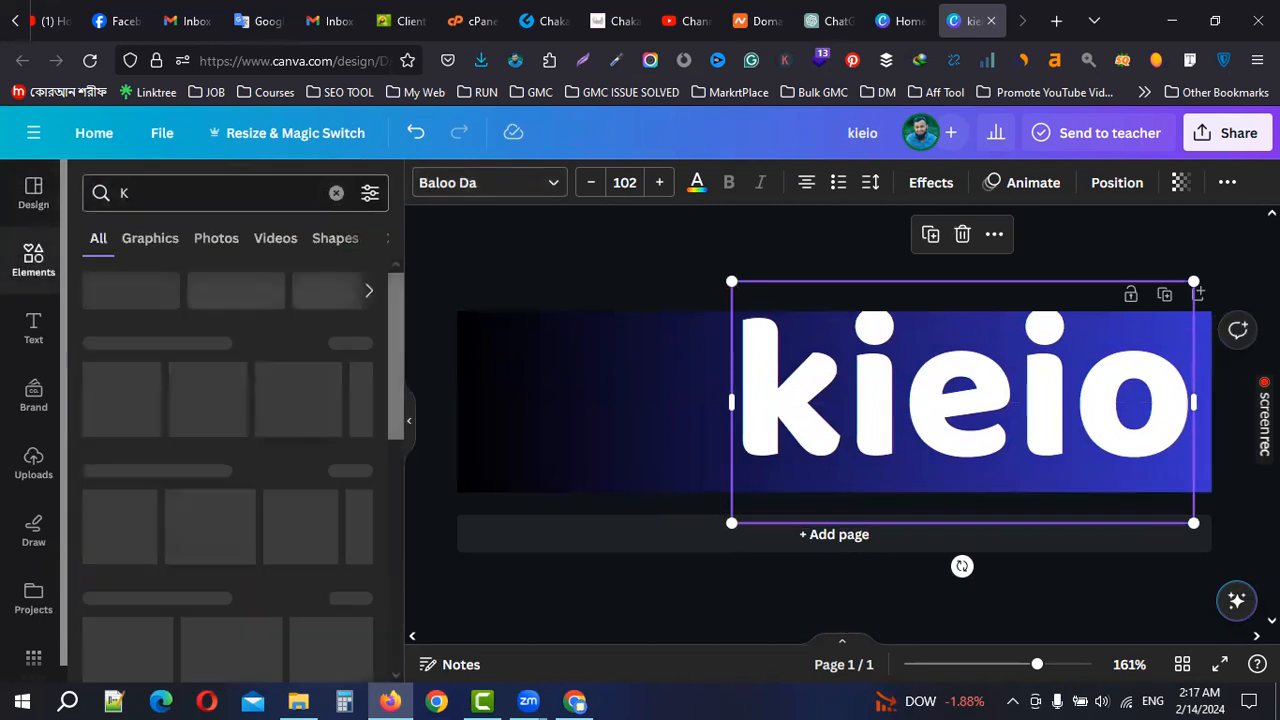
scroll(257, 534, "down", 4)
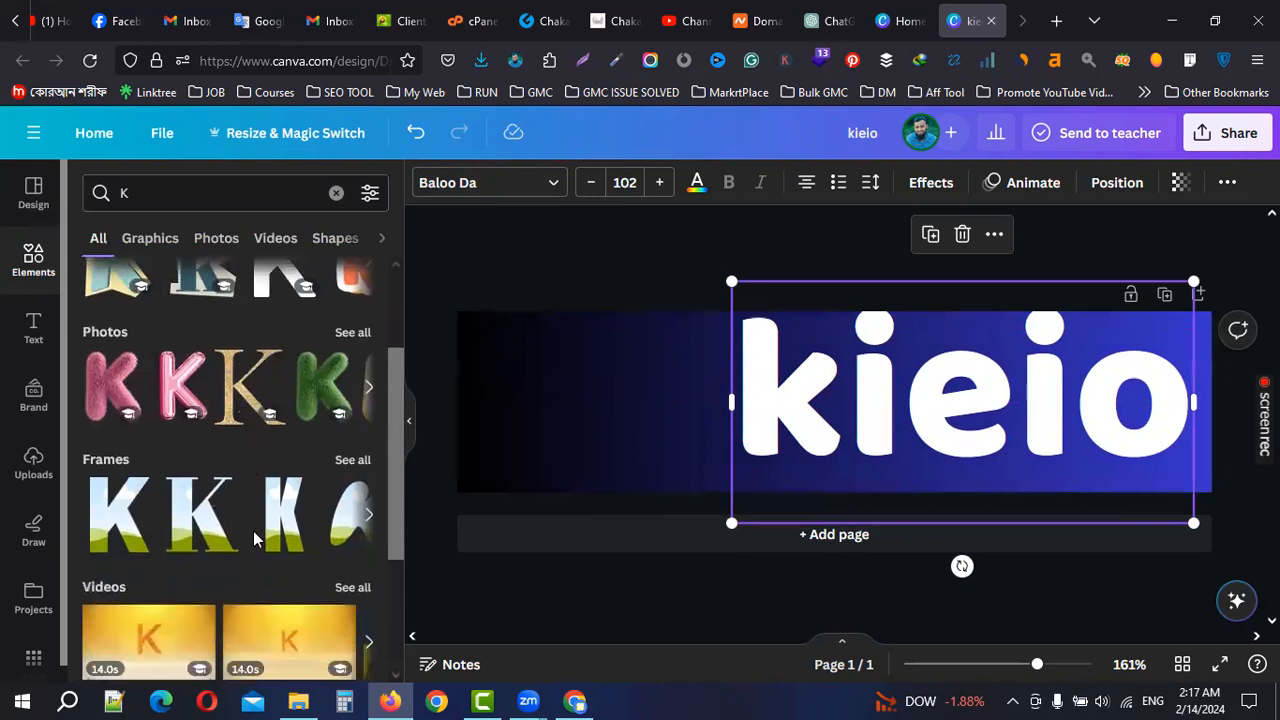
scroll(395, 380, "up", 2)
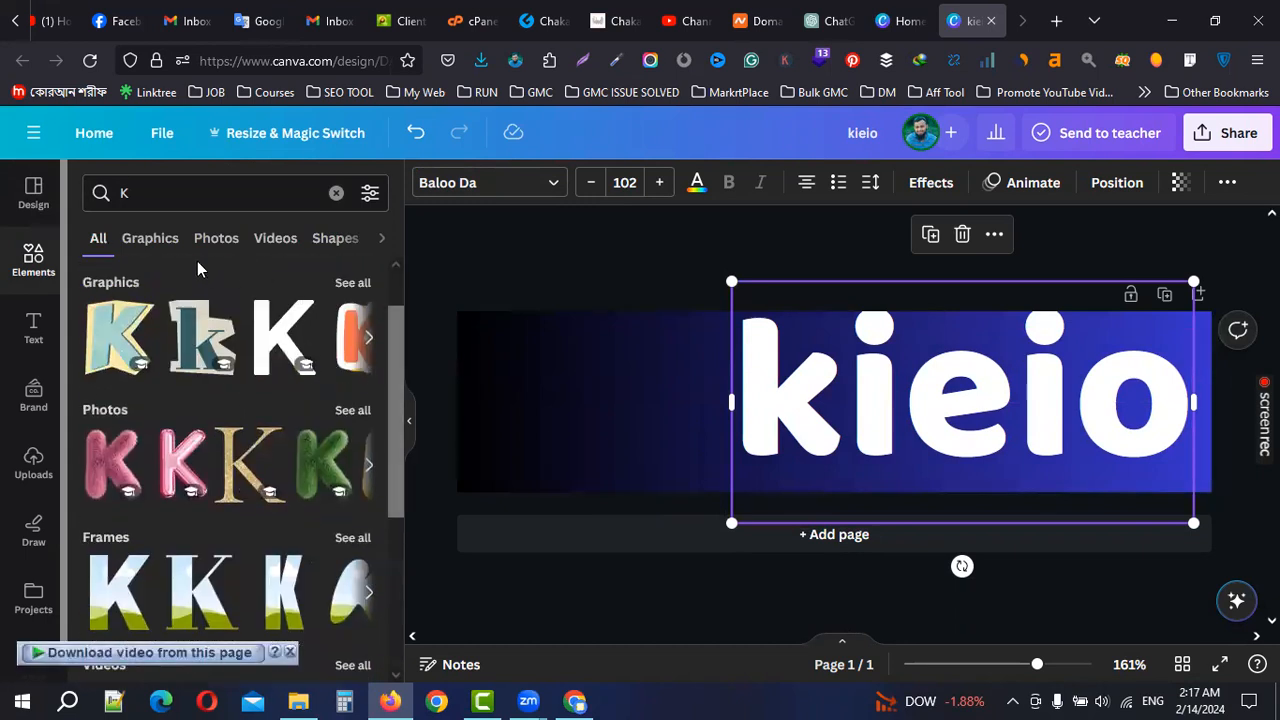
left_click(158, 248)
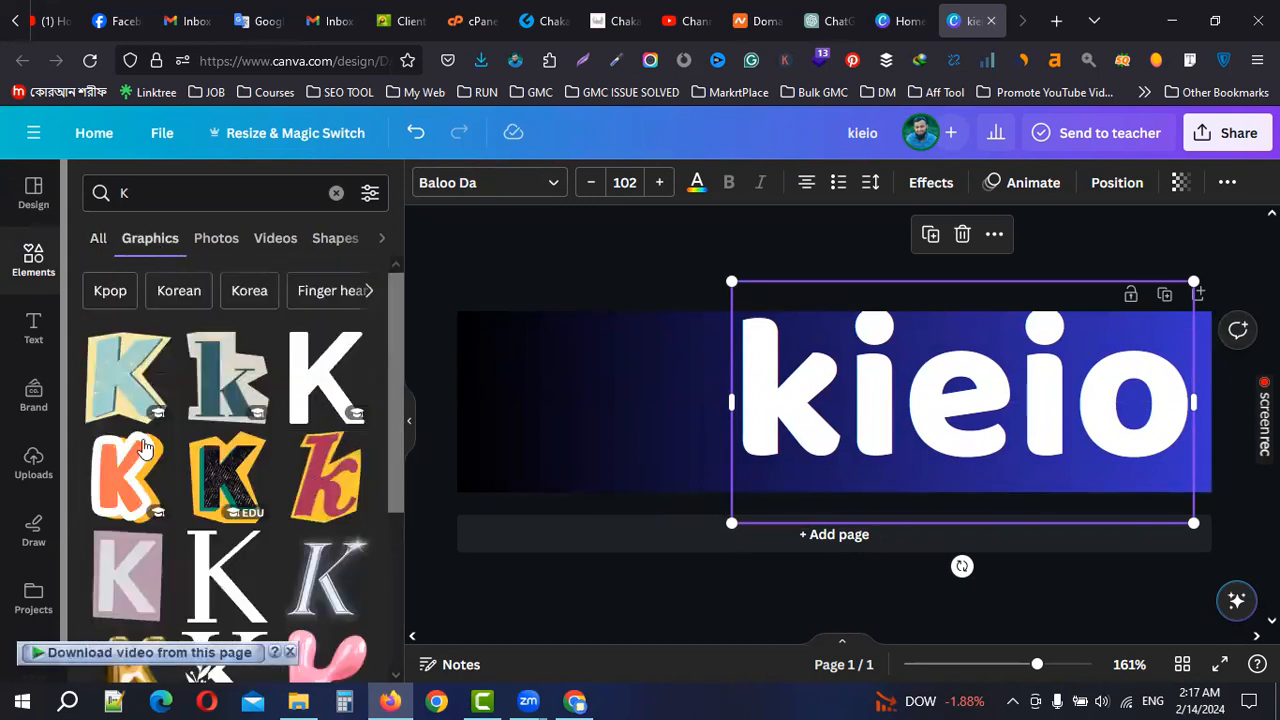
Add the orange K graphic with white outline to the left of the text, sized about 81 × 98 px
scroll(155, 470, "down", 2)
scroll(165, 490, "down", 2)
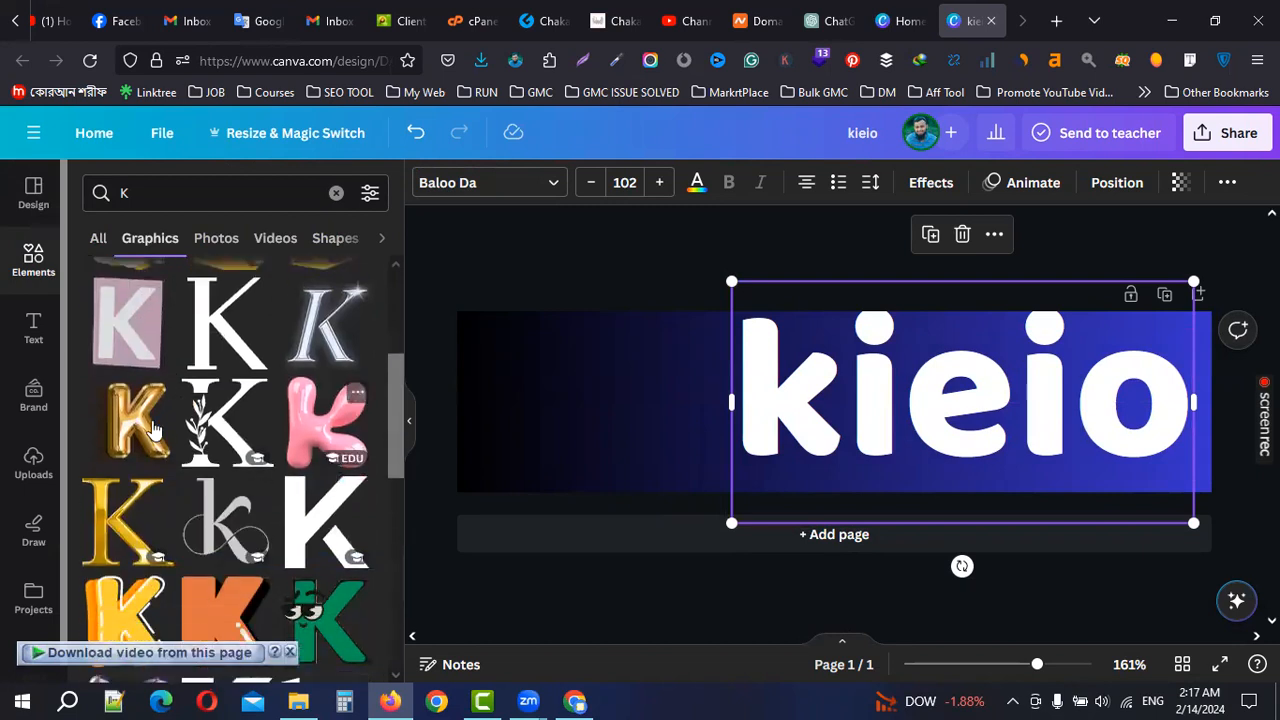
scroll(152, 430, "up", 3)
scroll(150, 425, "up", 1)
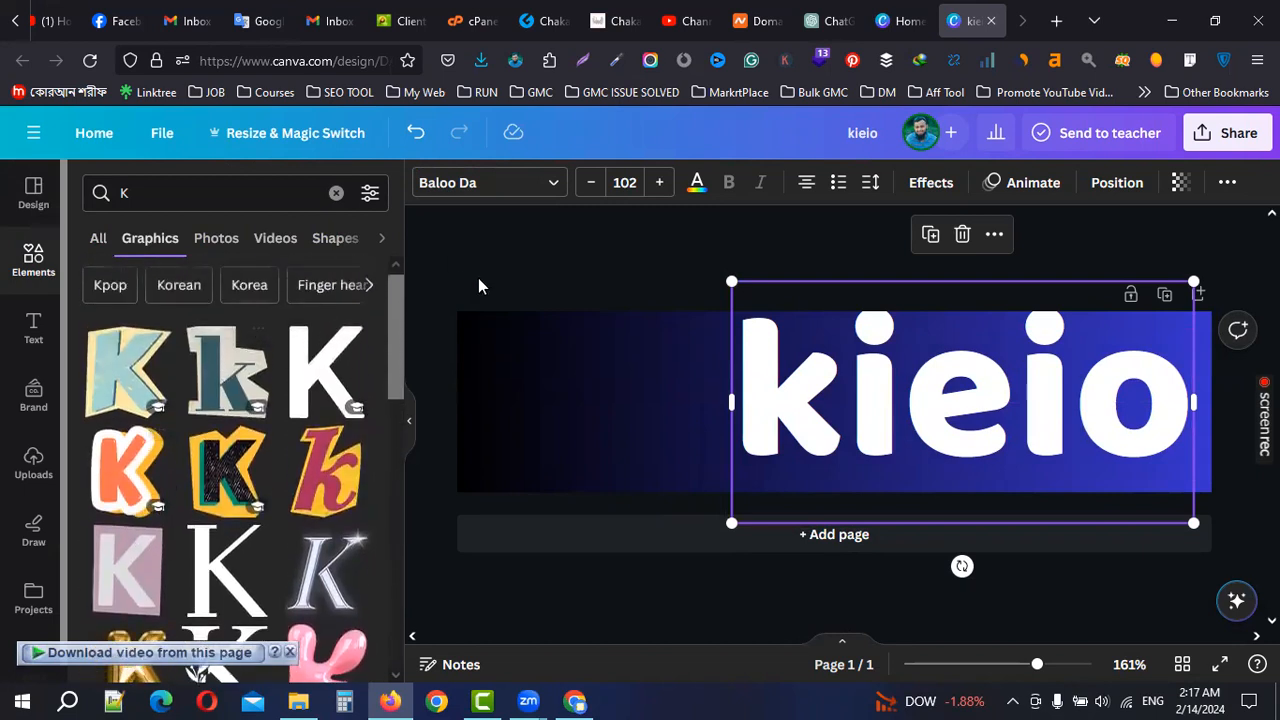
left_click_drag(826, 380, 537, 358)
left_click_drag(575, 414, 748, 625)
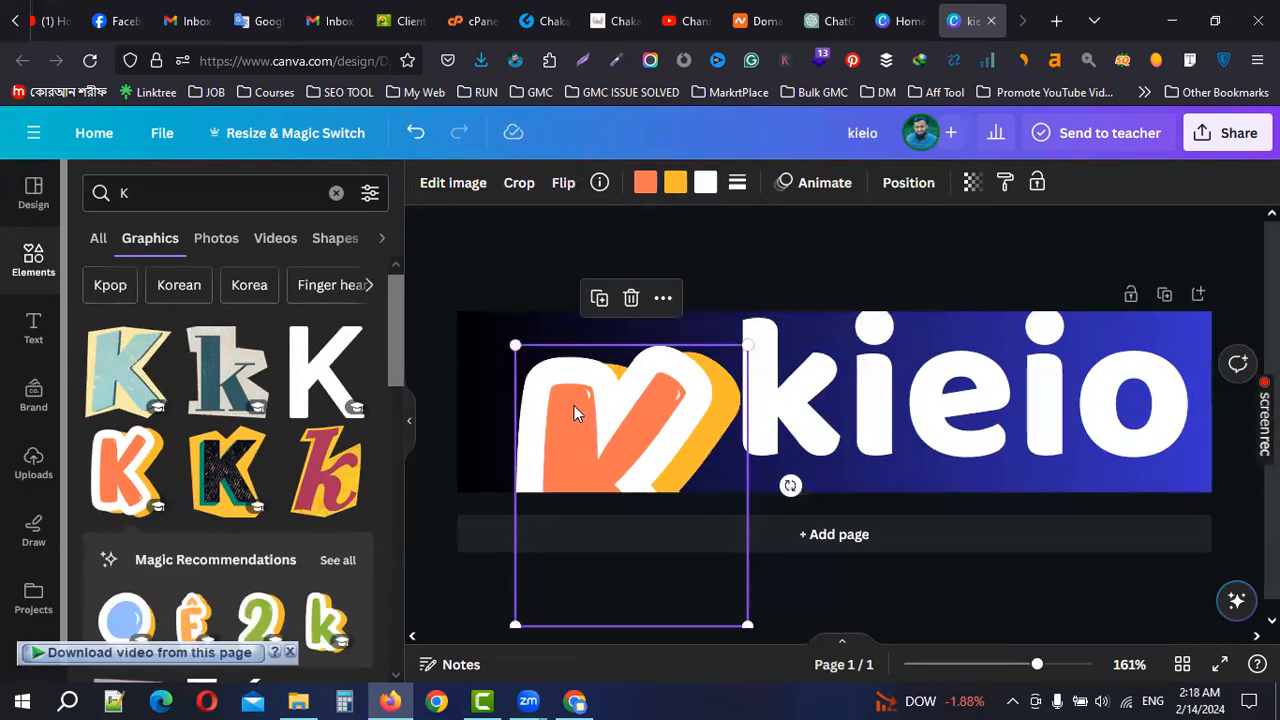
key("ctrl+z")
left_click_drag(575, 418, 680, 457)
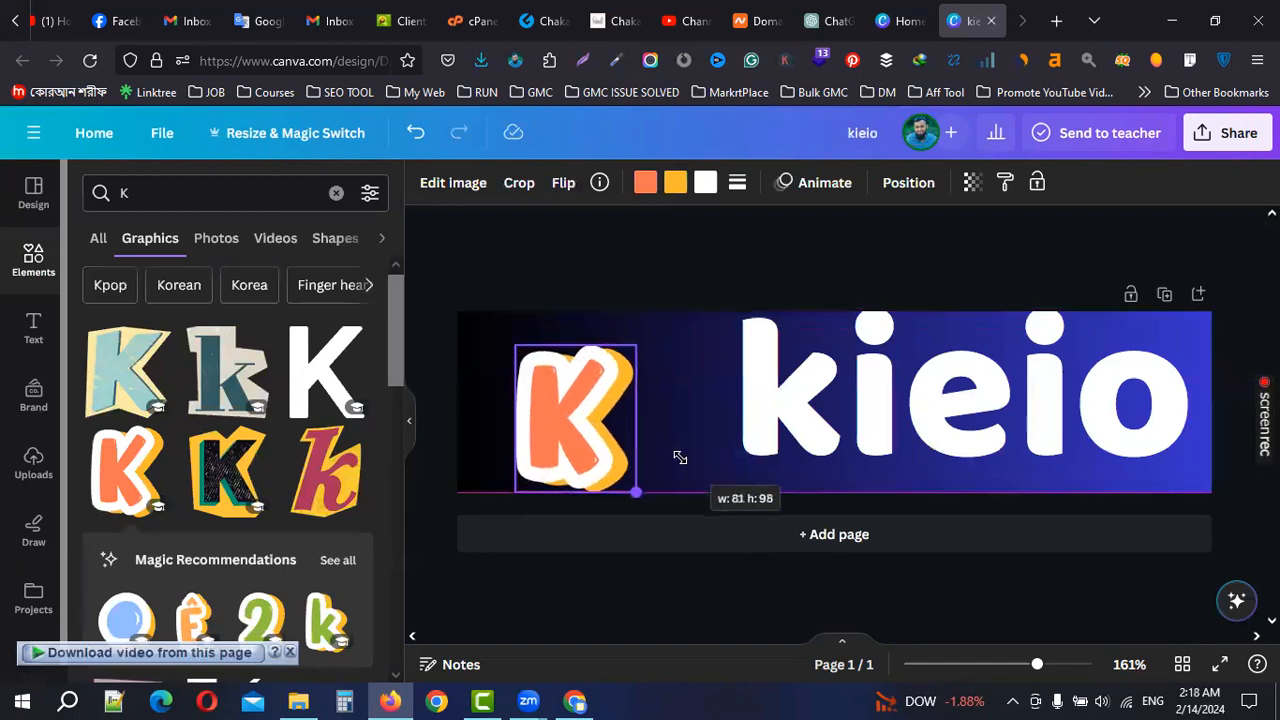
Bring the K graphic and the kieio text closer together and delete the text's initial k
left_click_drag(591, 423, 614, 402)
left_click_drag(846, 417, 798, 417)
double_click(760, 425)
left_click(772, 412)
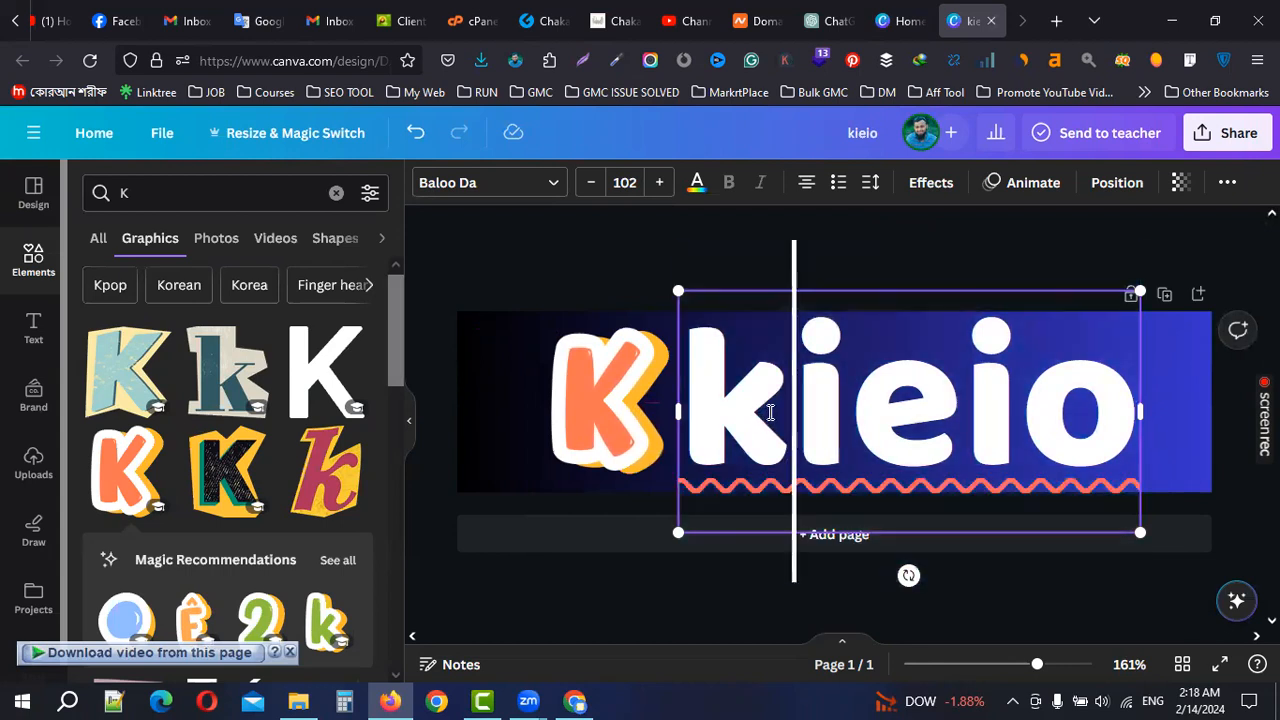
key("BackSpace")
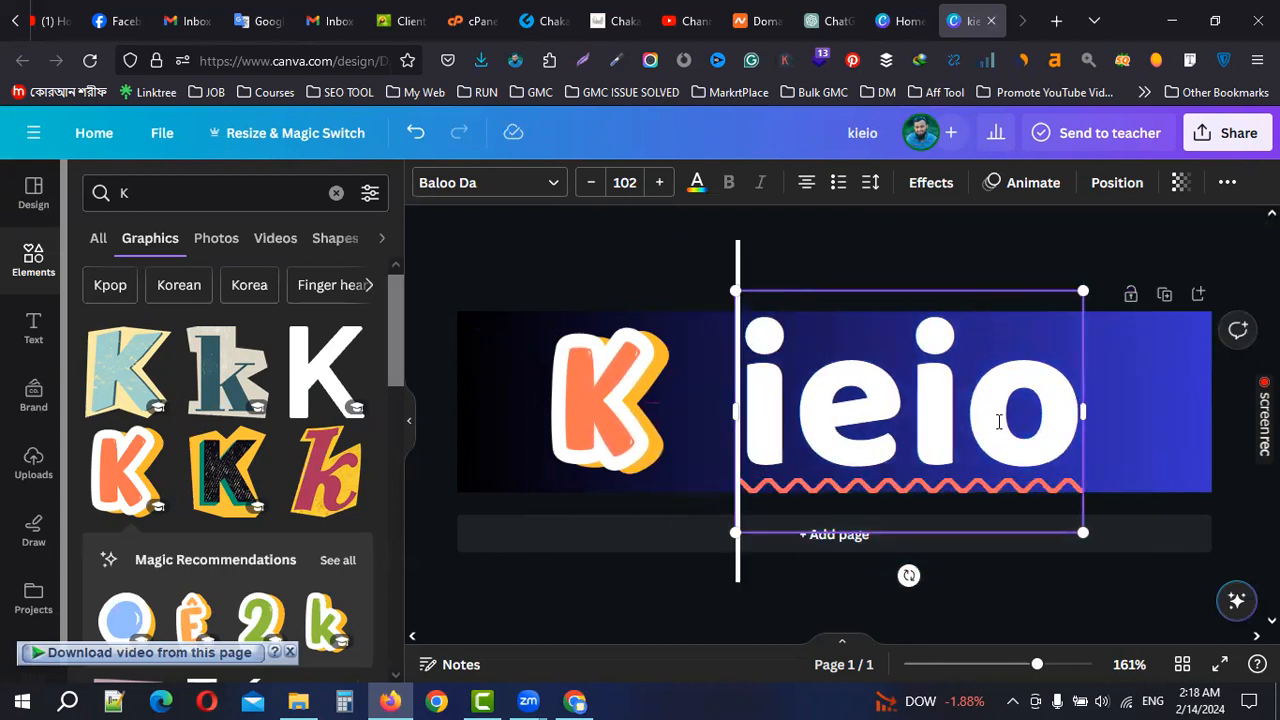
Place the remaining "ieio" text directly beside the K graphic and centre both together on the page
left_click(1201, 431)
left_click_drag(975, 432, 891, 423)
left_click(1147, 442)
left_click_drag(1132, 468, 651, 381)
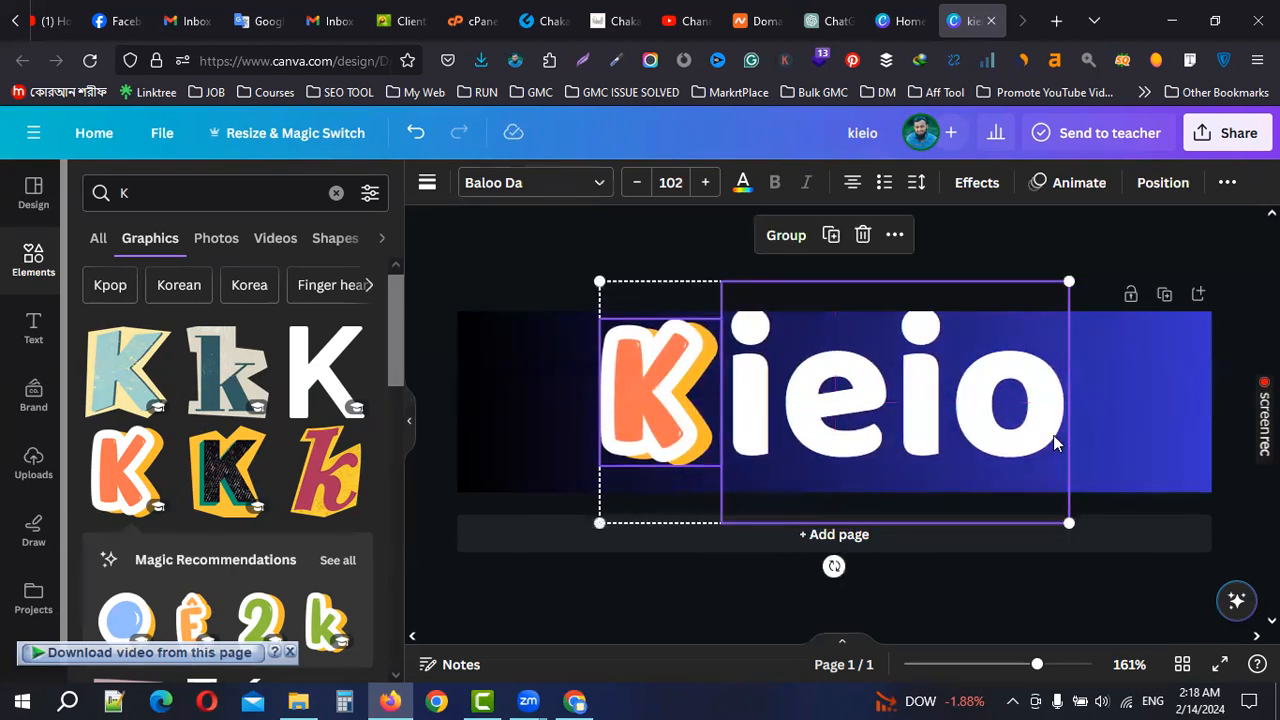
left_click(1112, 427)
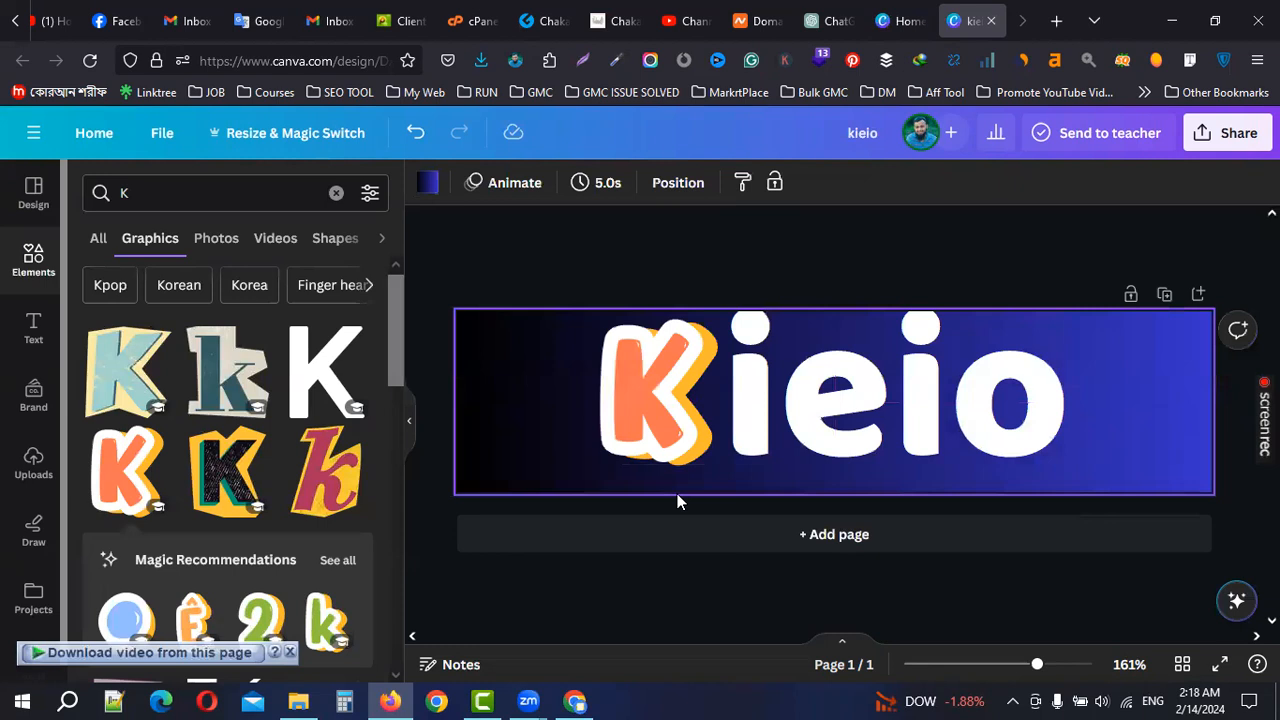
left_click(695, 400)
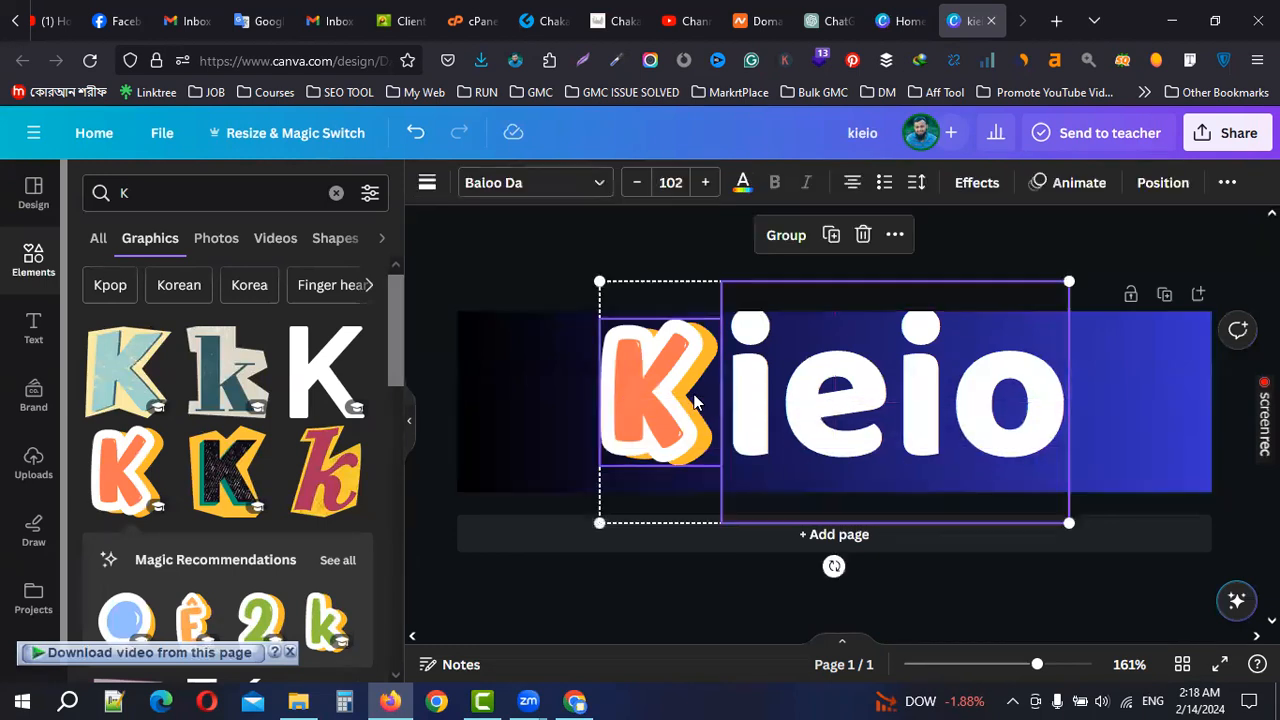
left_click_drag(695, 400, 692, 410)
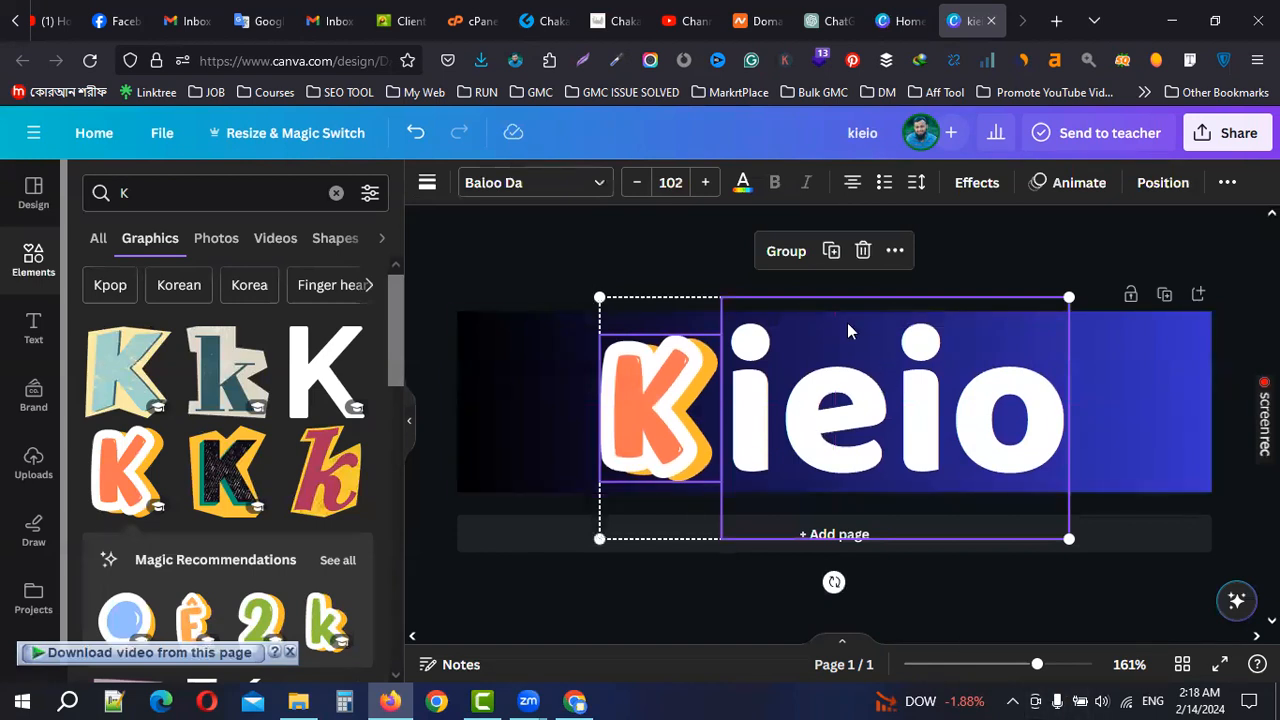
left_click(572, 288)
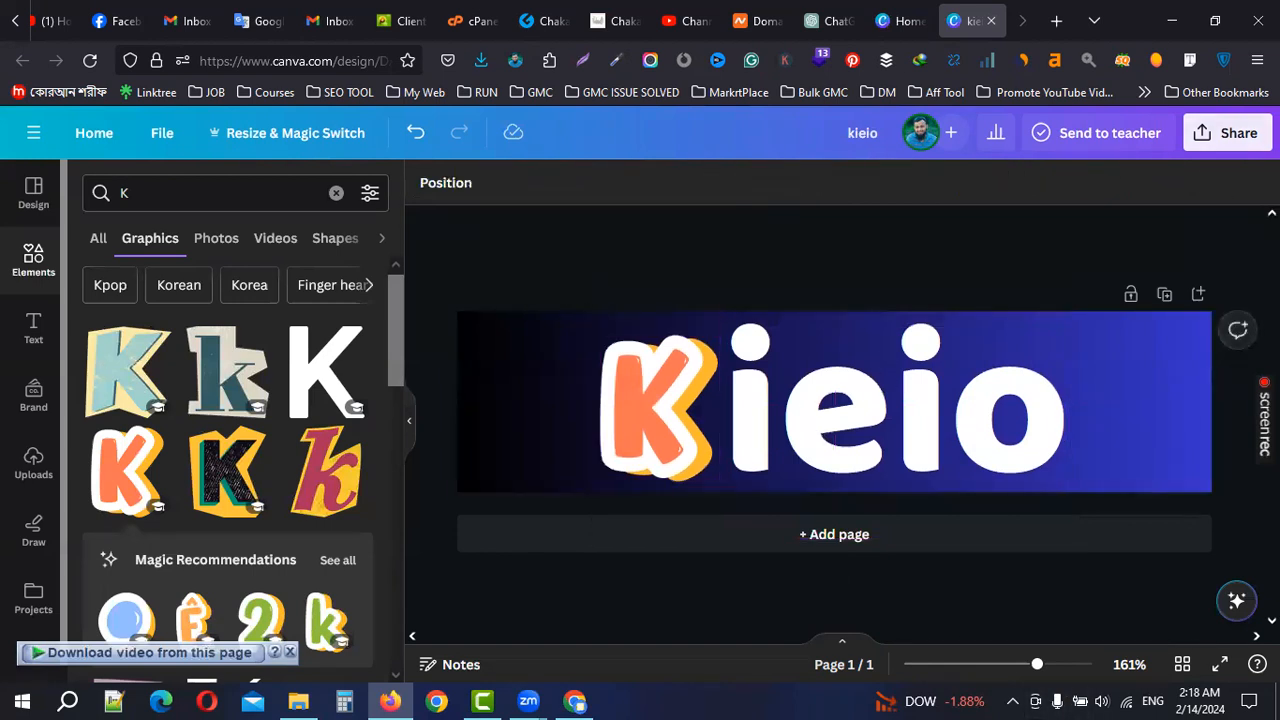
Rename the design as "kieio logo"
left_click(1228, 133)
left_click(953, 134)
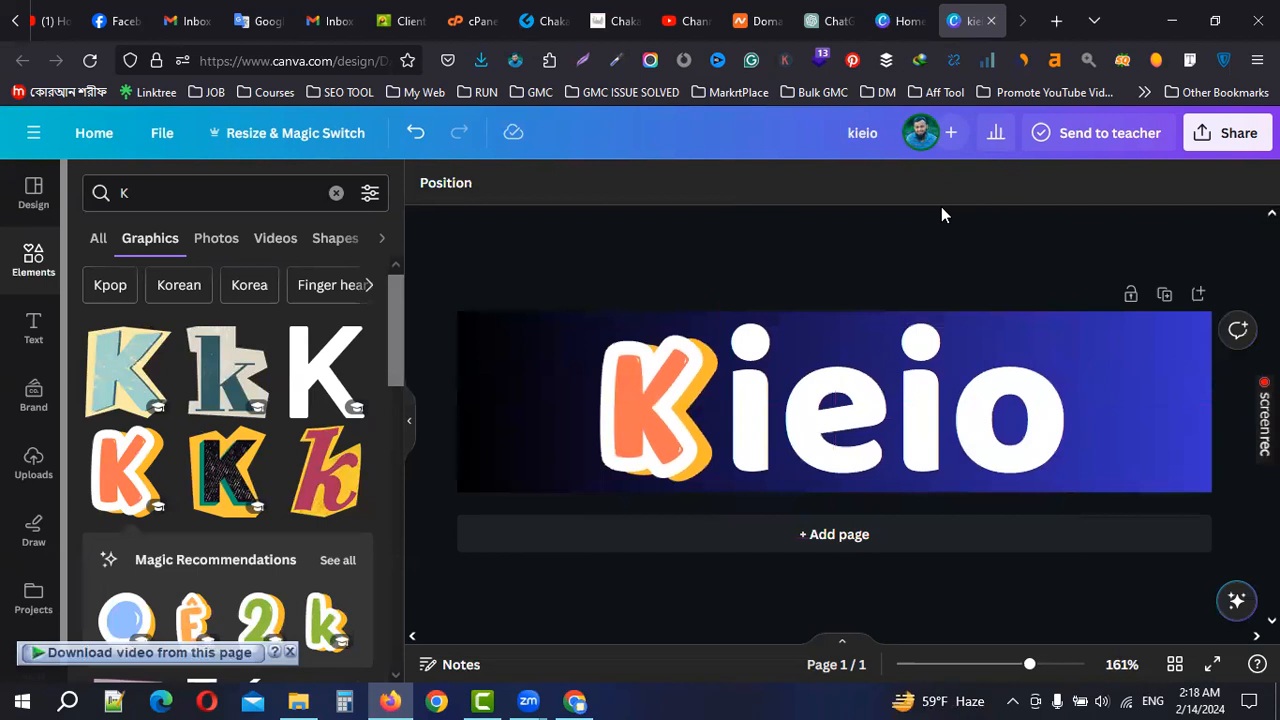
left_click(896, 150)
left_click(897, 147)
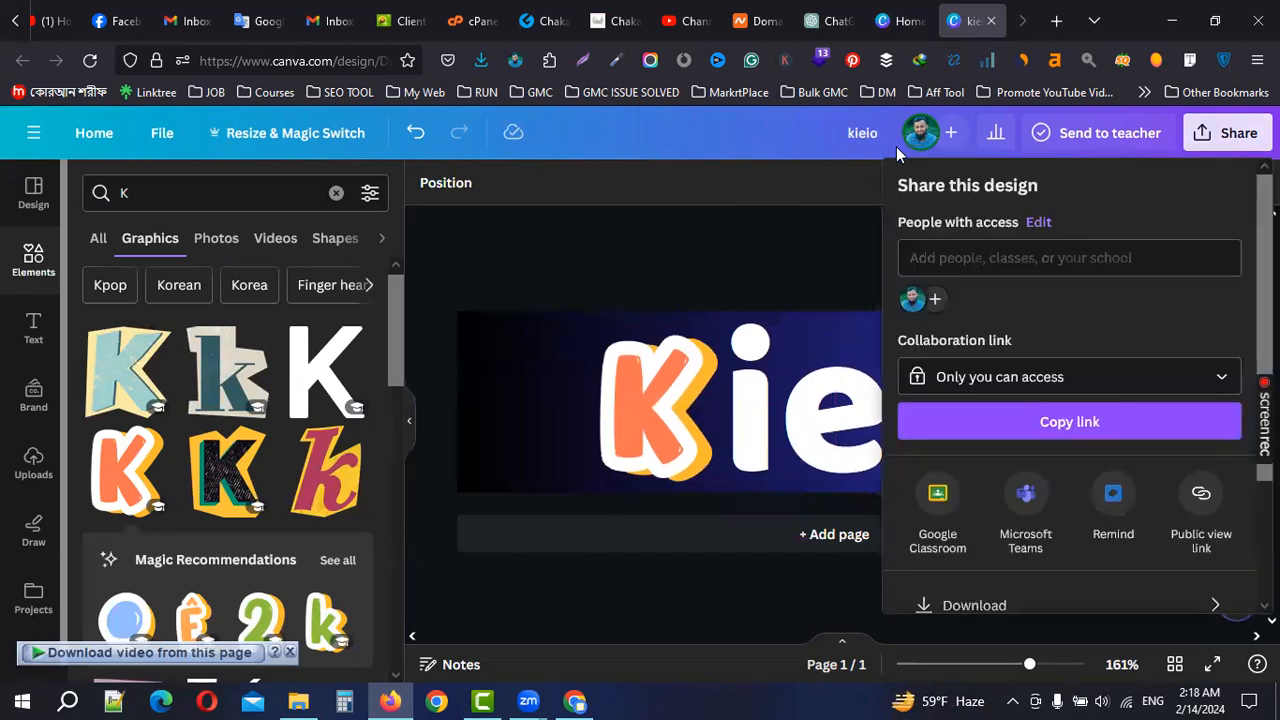
left_click(887, 124)
left_click(900, 151)
left_click(886, 134)
left_click(761, 133)
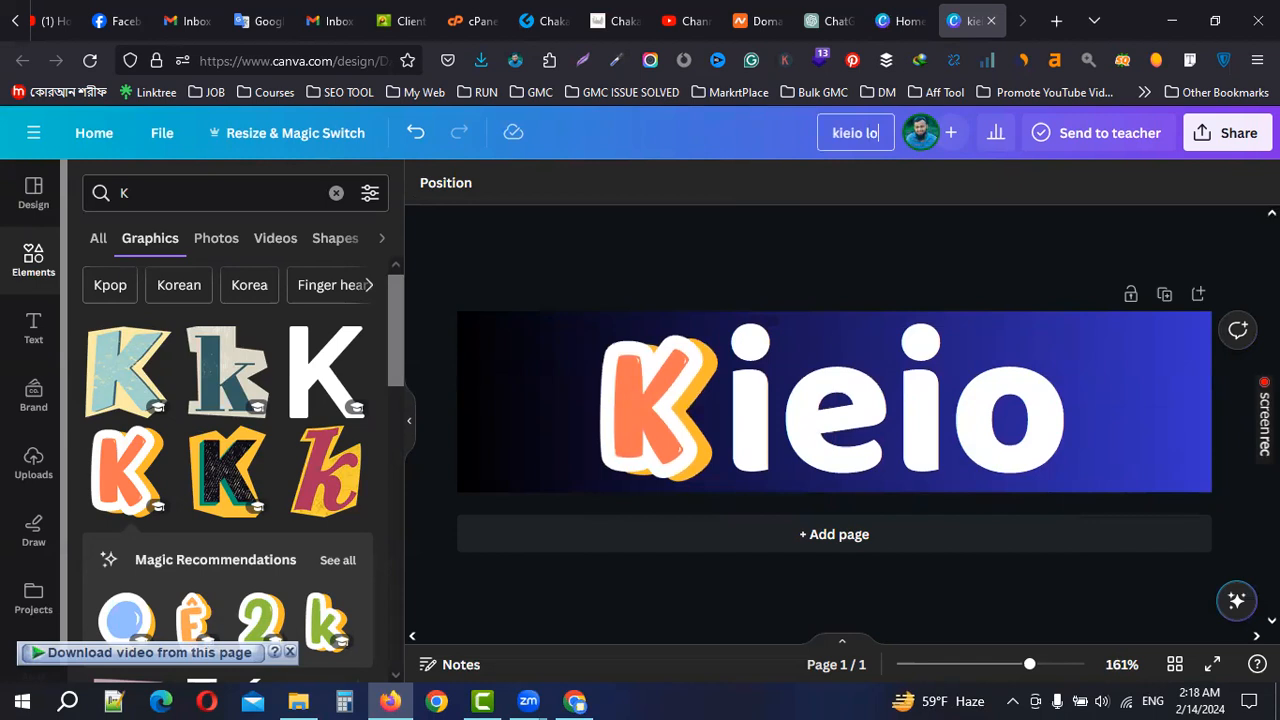
Download the logo as a 500 × 120 px PNG with transparent background and save it as "kieio logo" in Downloads
left_click(1227, 133)
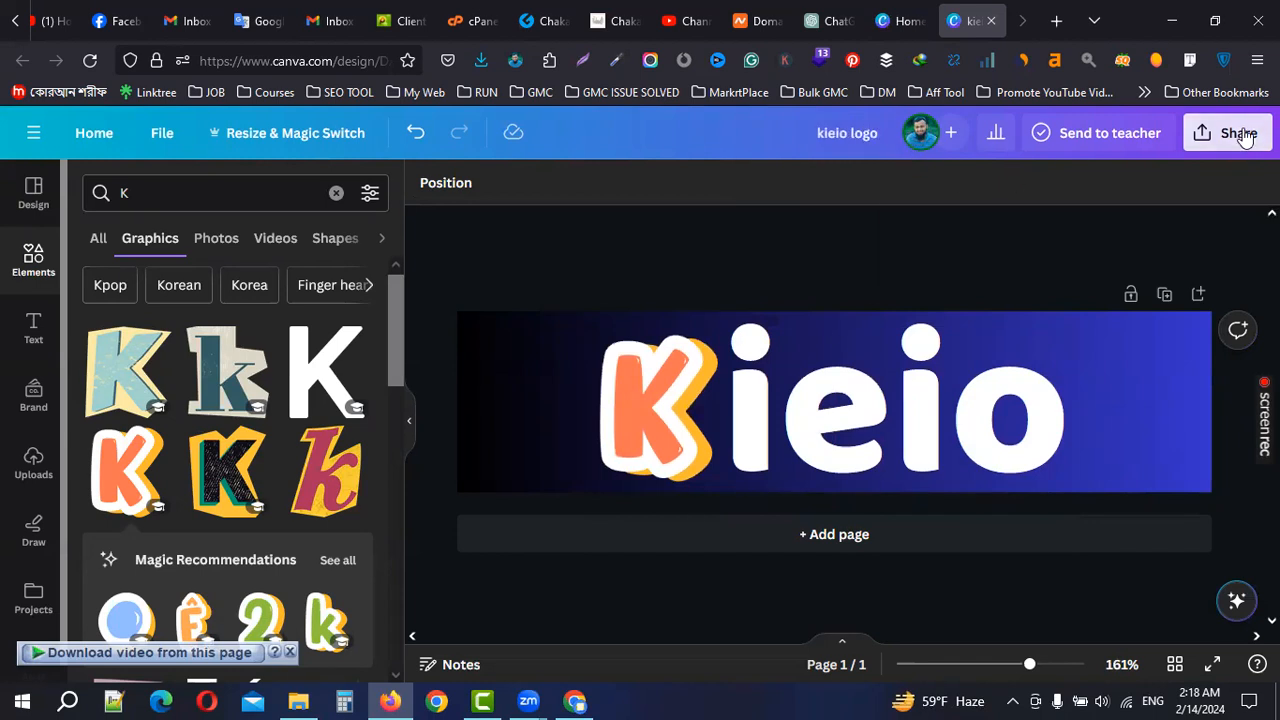
scroll(1015, 480, "down", 2)
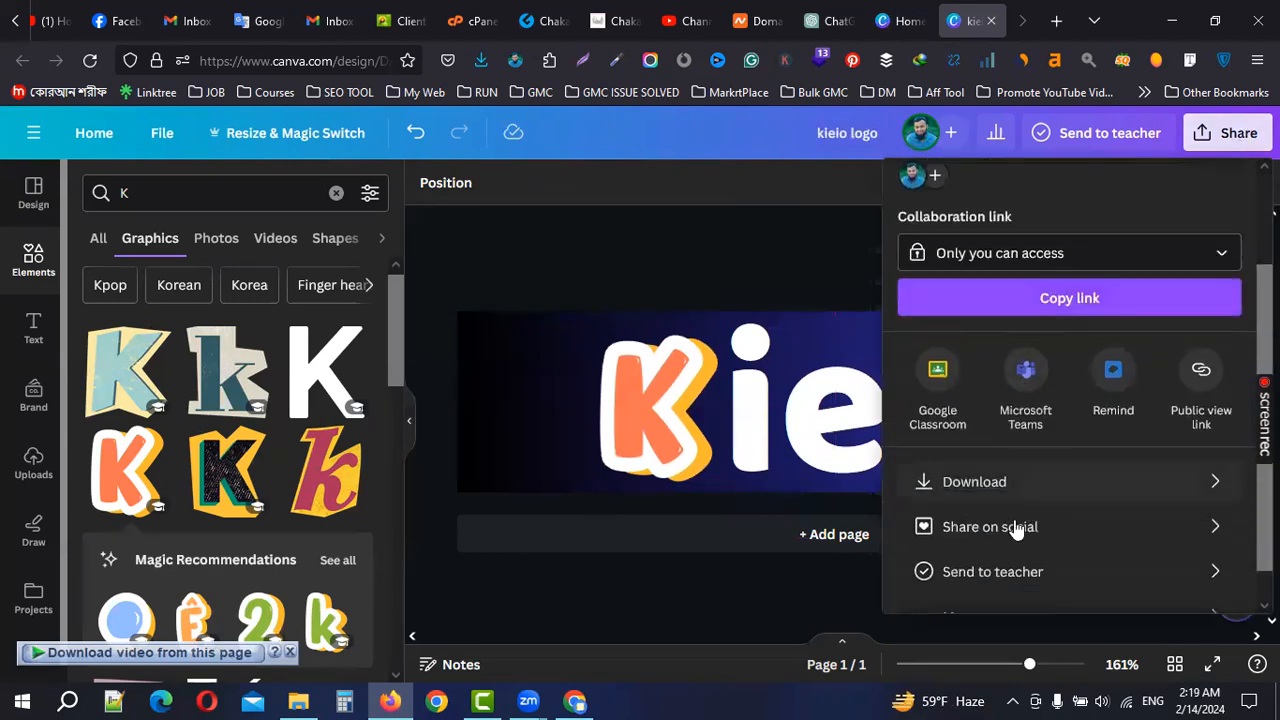
left_click(976, 488)
left_click(950, 378)
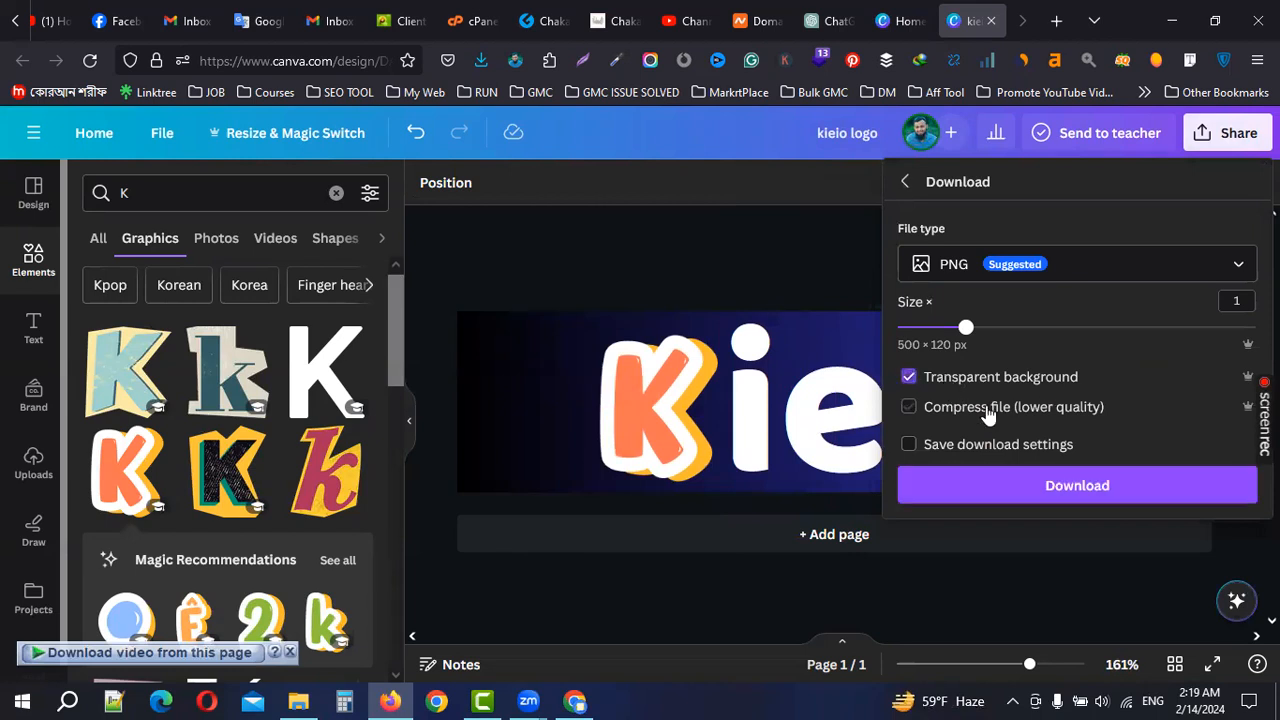
left_click(1103, 490)
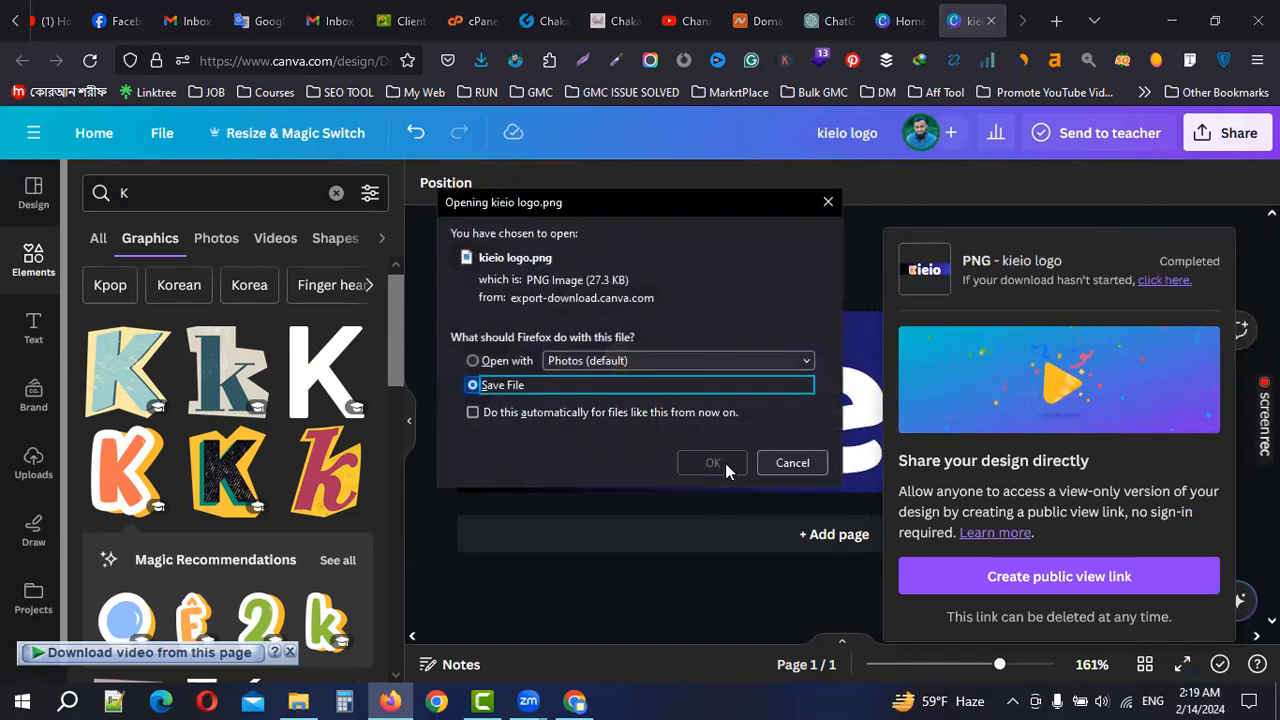
left_click(725, 463)
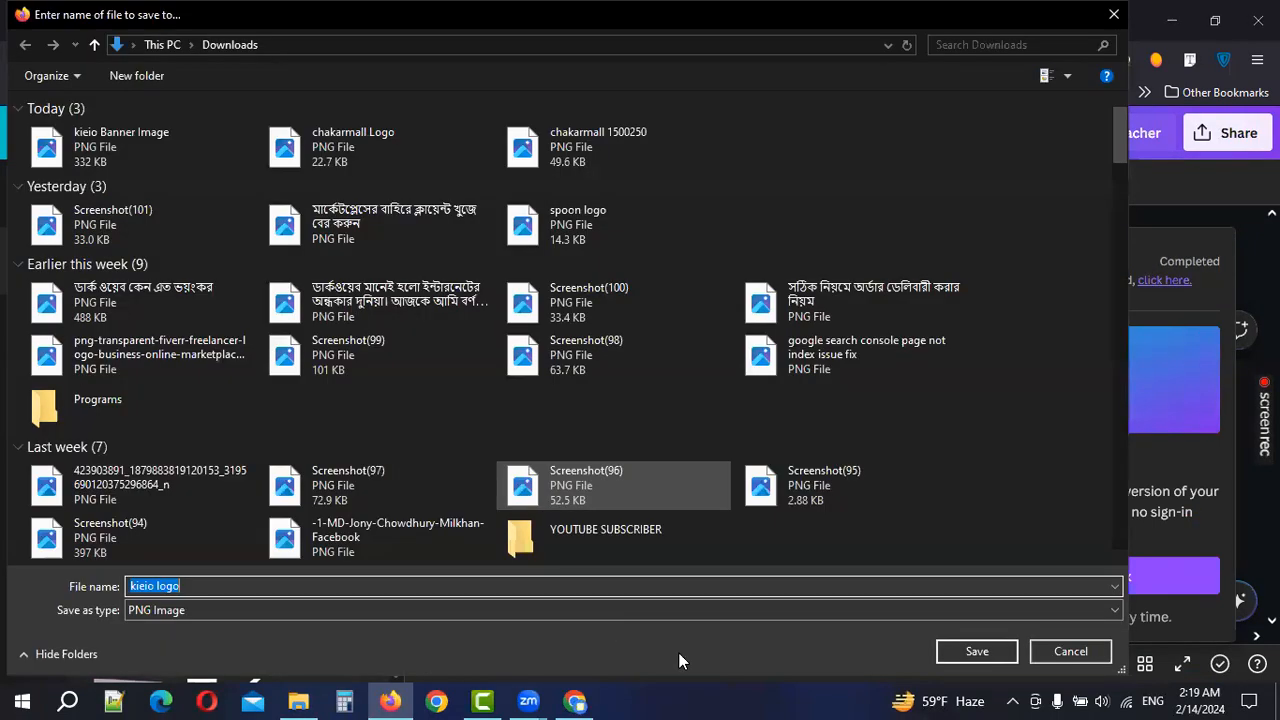
left_click(977, 651)
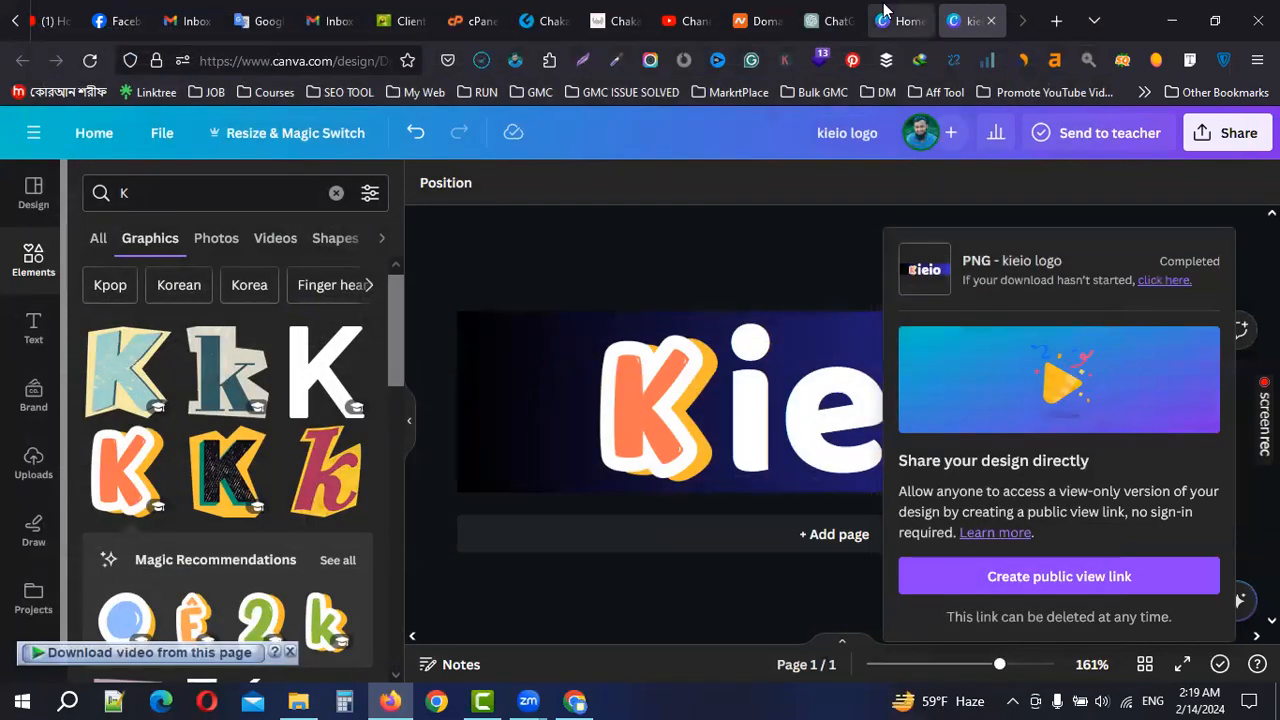
Switch to the GearLaunch store settings, upload the kieio logo PNG as the store logo, and return to the Canva design
left_click(580, 700)
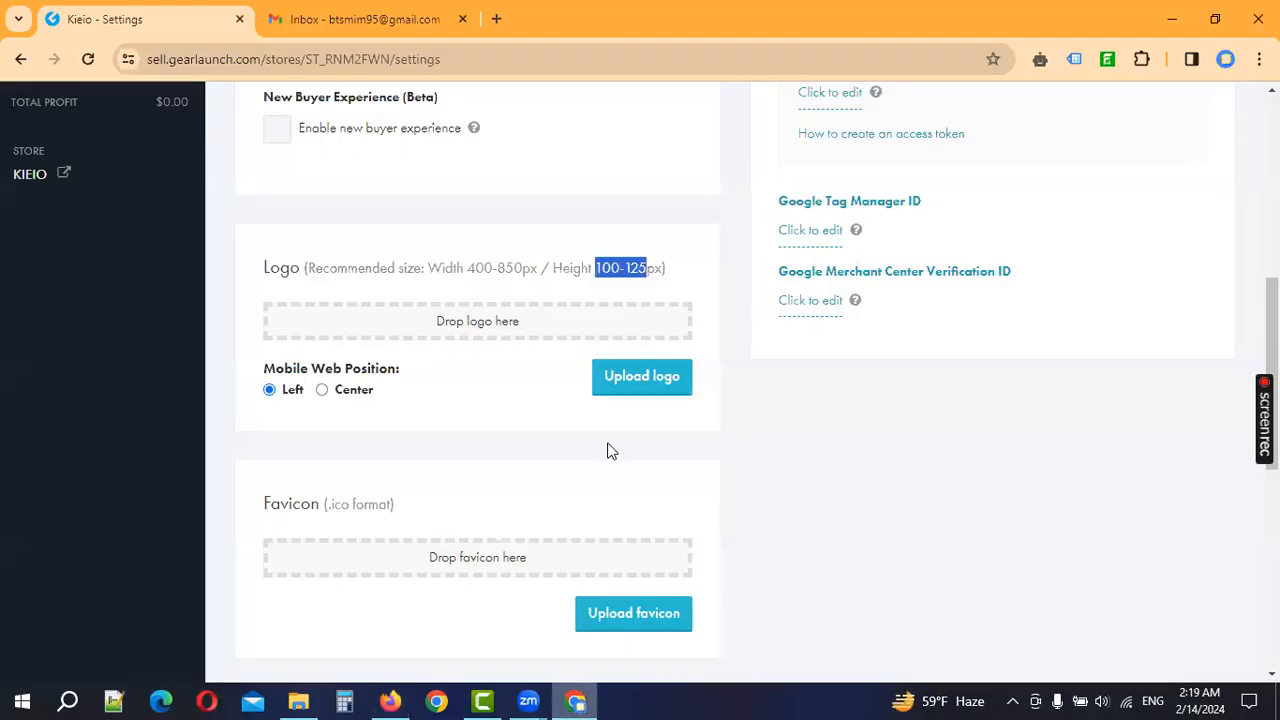
scroll(610, 450, "down", 2)
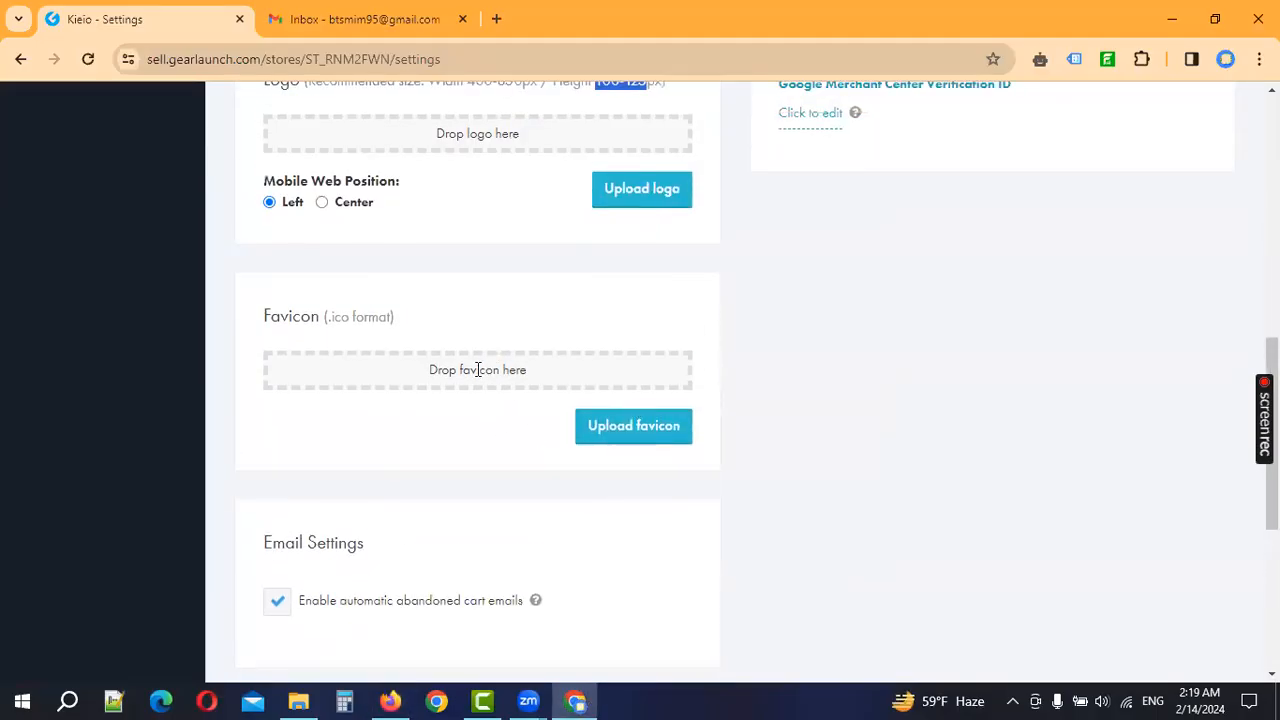
scroll(632, 325, "up", 1)
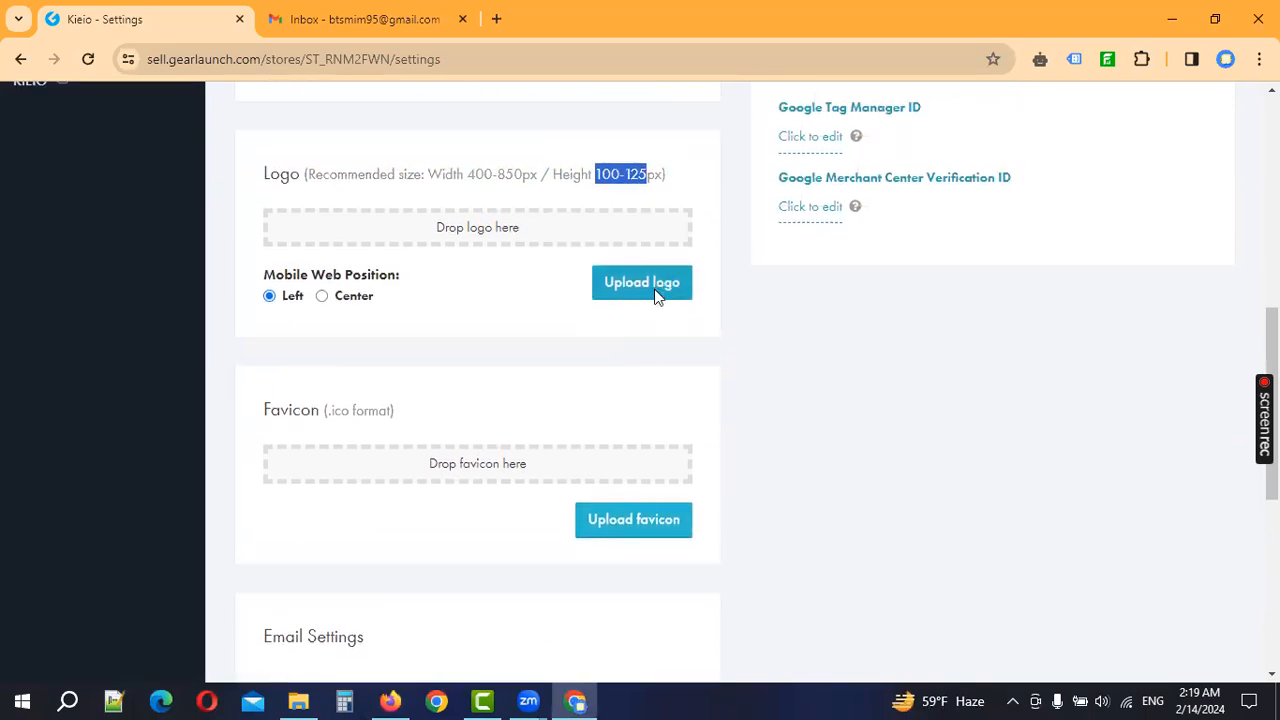
left_click(656, 296)
left_click(407, 152)
left_click(1126, 628)
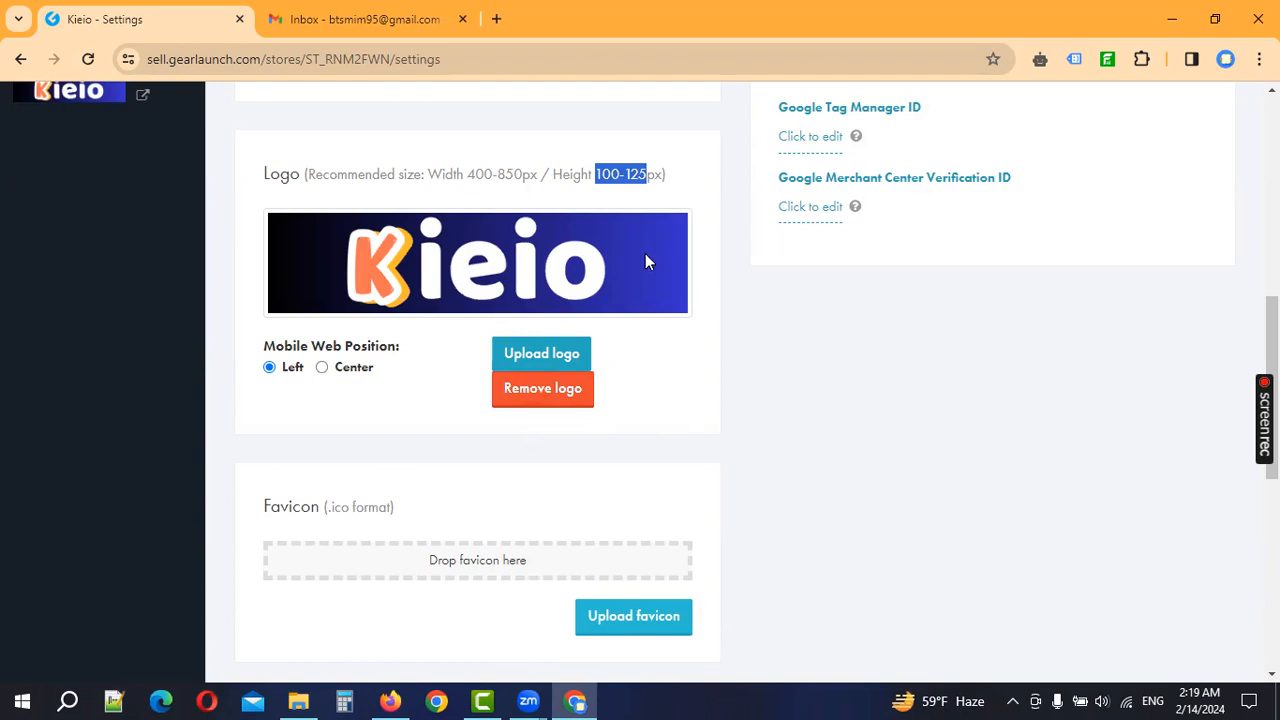
left_click(576, 700)
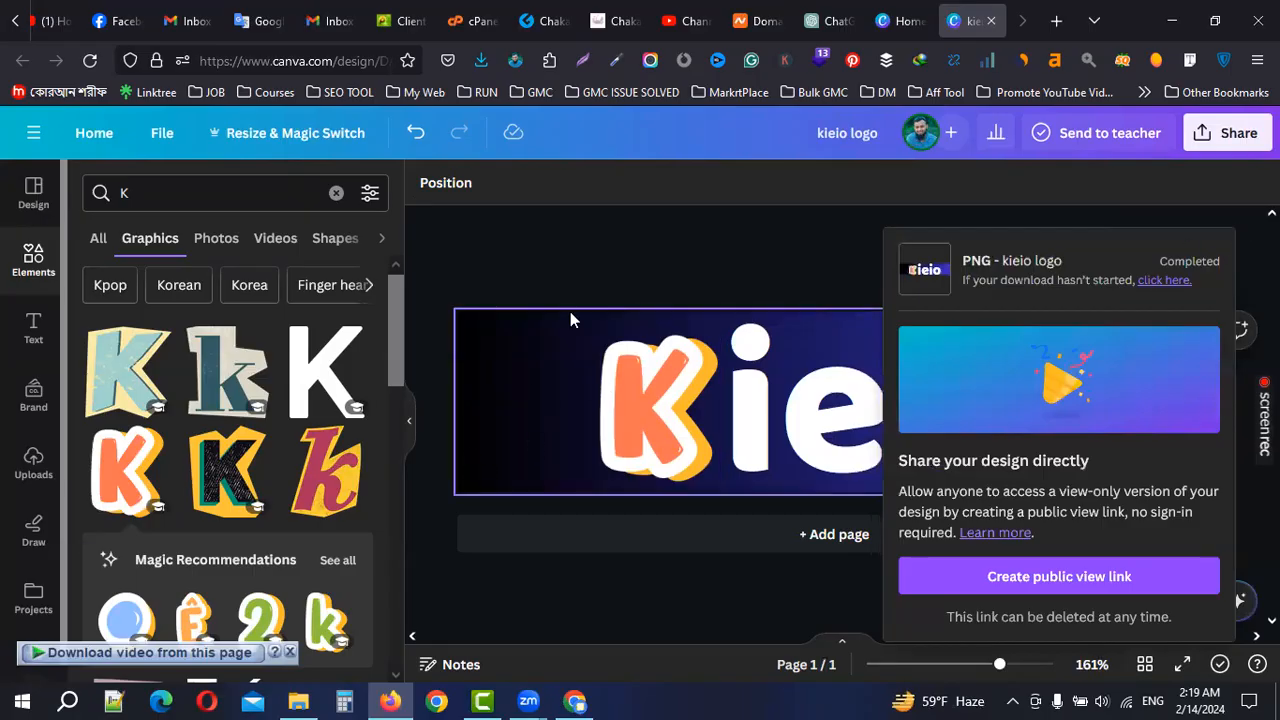
Try to remove the gradient background from the logo page
left_click(570, 255)
left_click(525, 388)
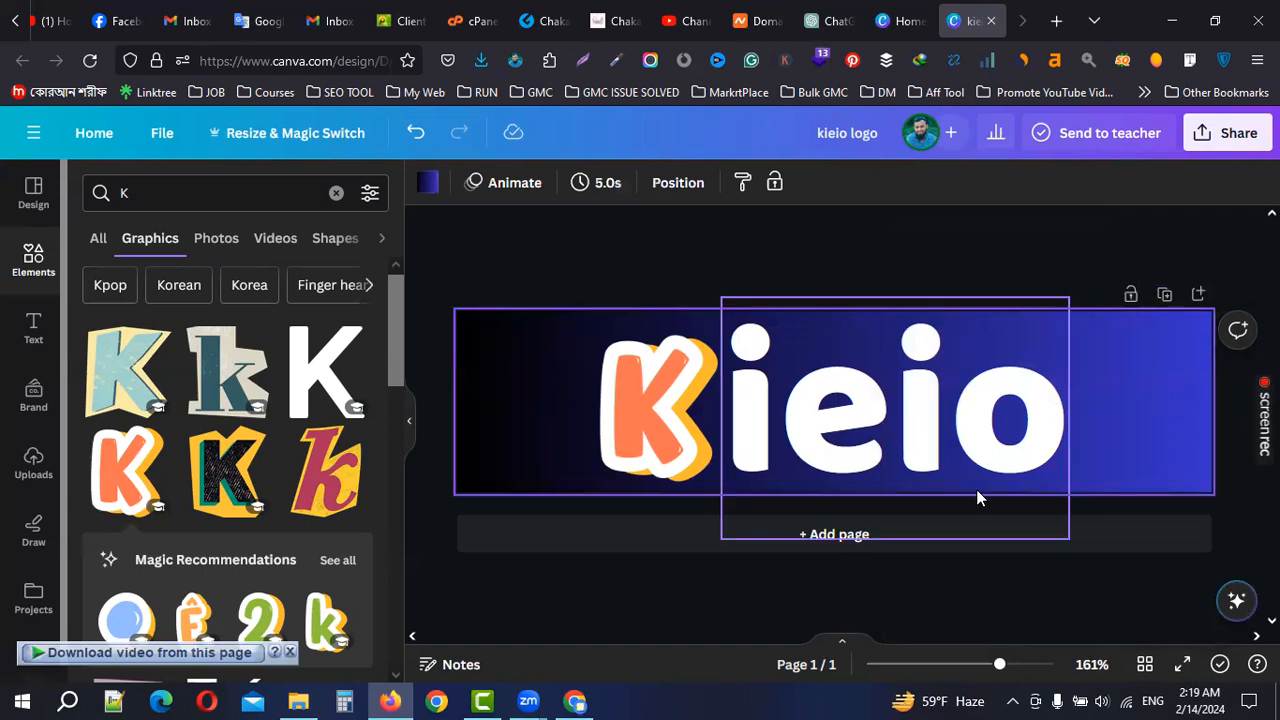
key("Delete")
key("ctrl+z")
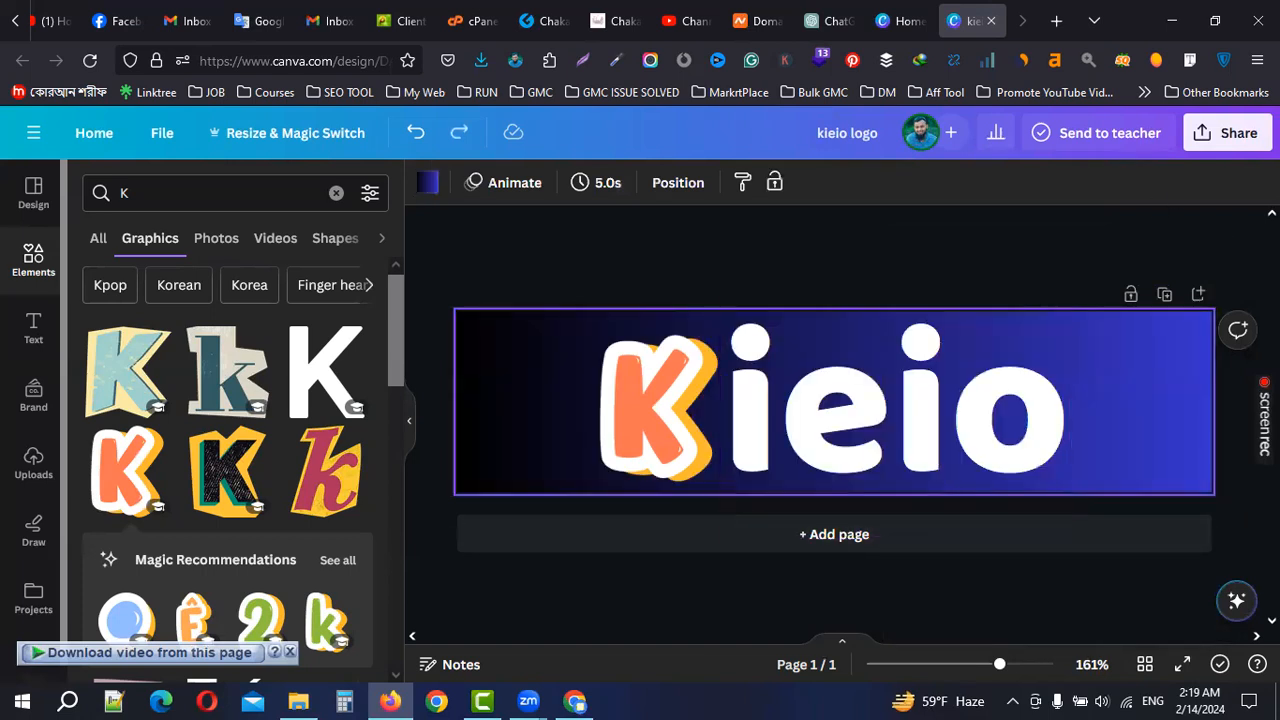
Download the gradient logo again as a 500 × 120 px transparent PNG, replacing the existing "kieio logo" file in Downloads
left_click(1238, 134)
scroll(1012, 505, "down", 2)
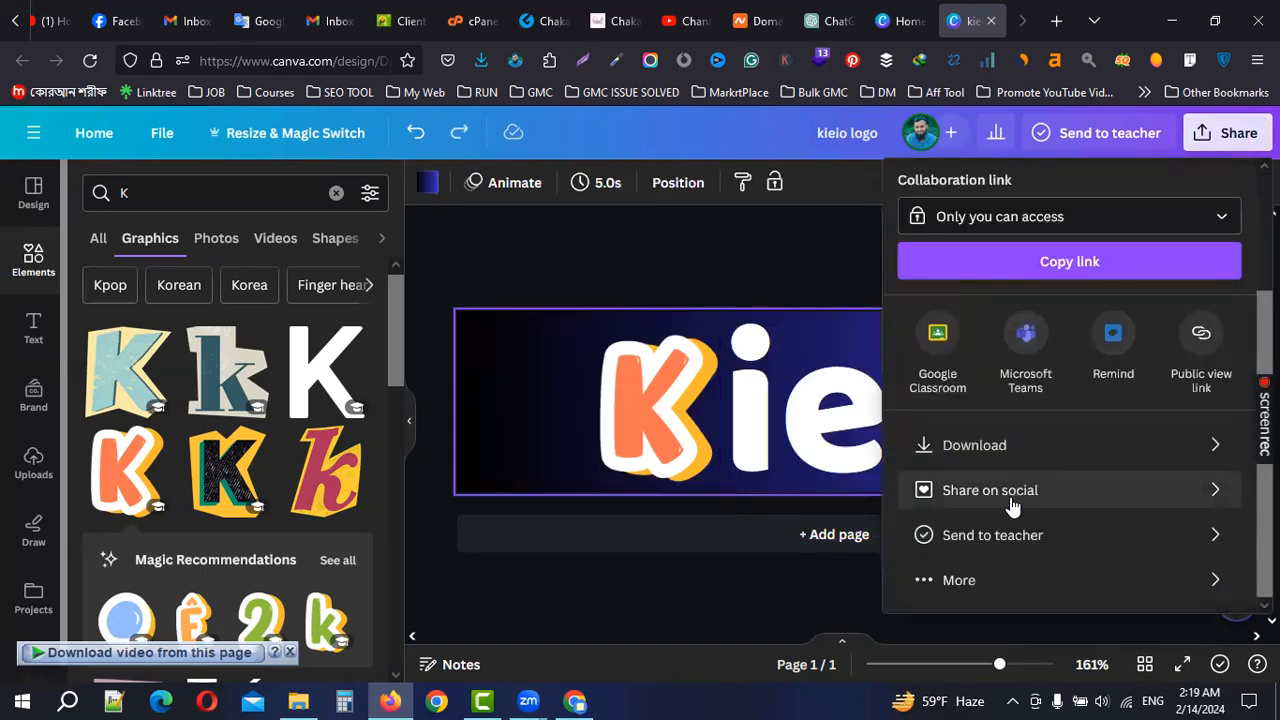
left_click(1024, 449)
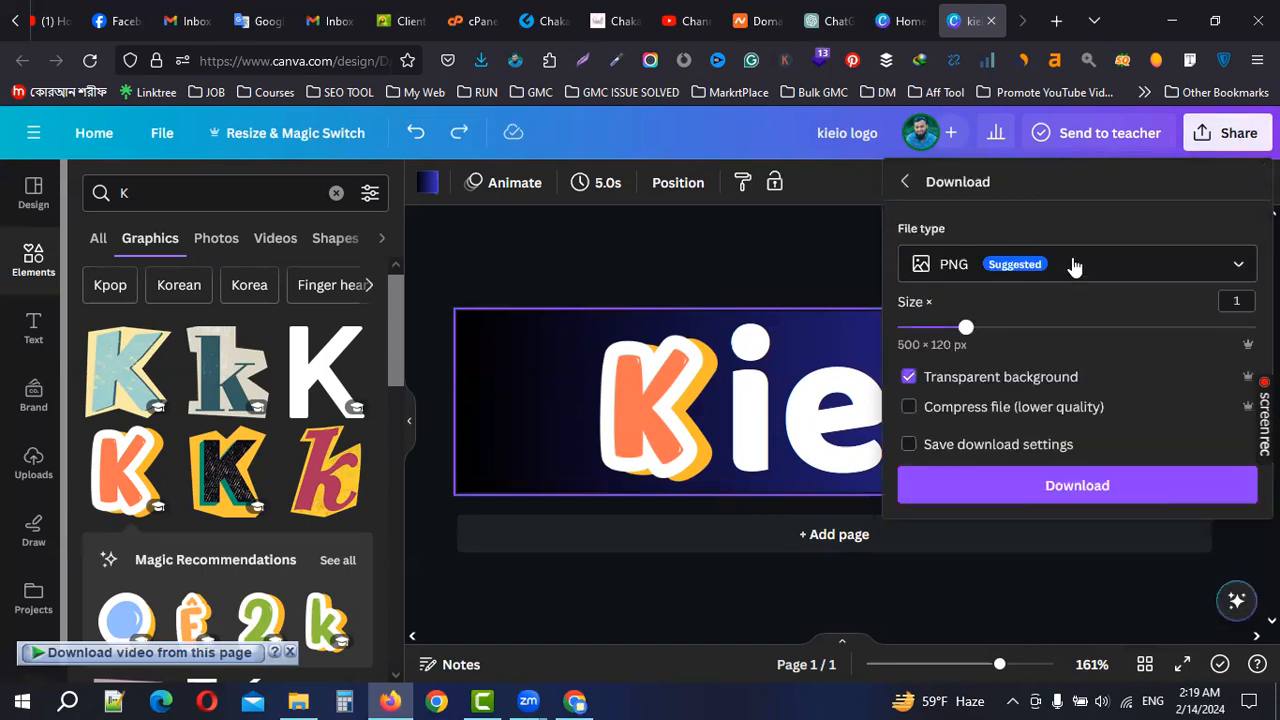
left_click(1093, 478)
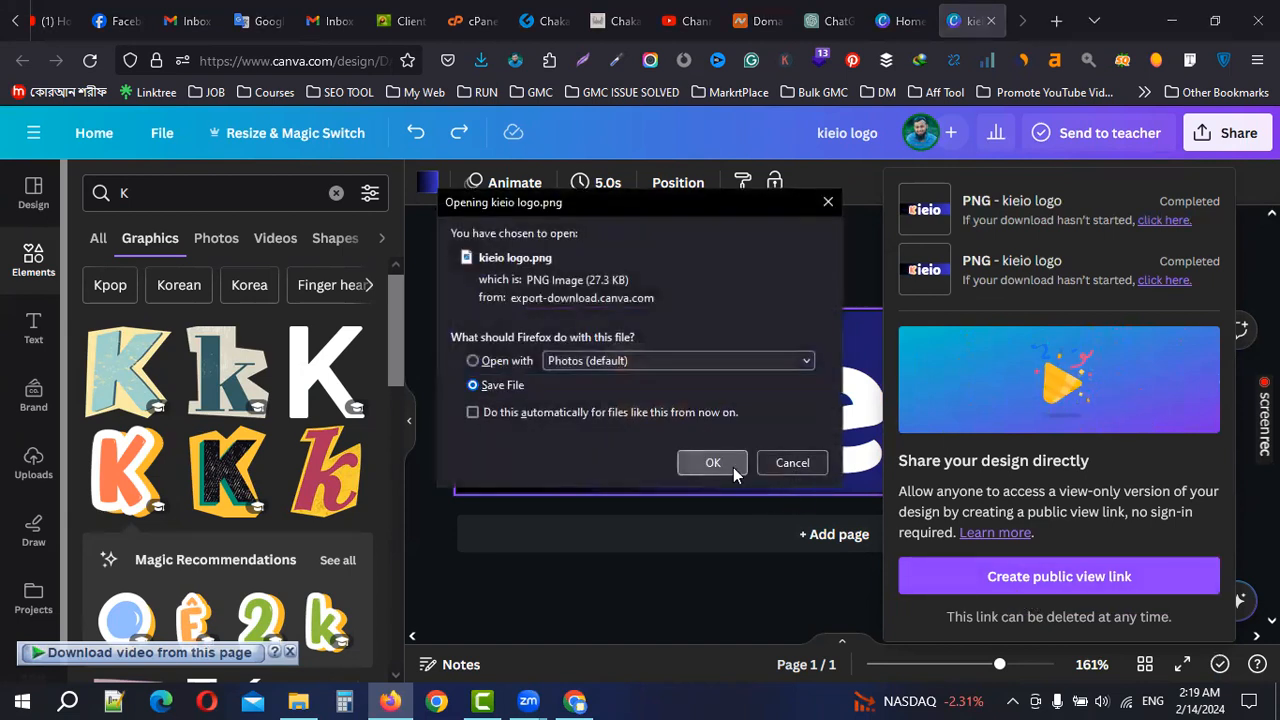
left_click(733, 467)
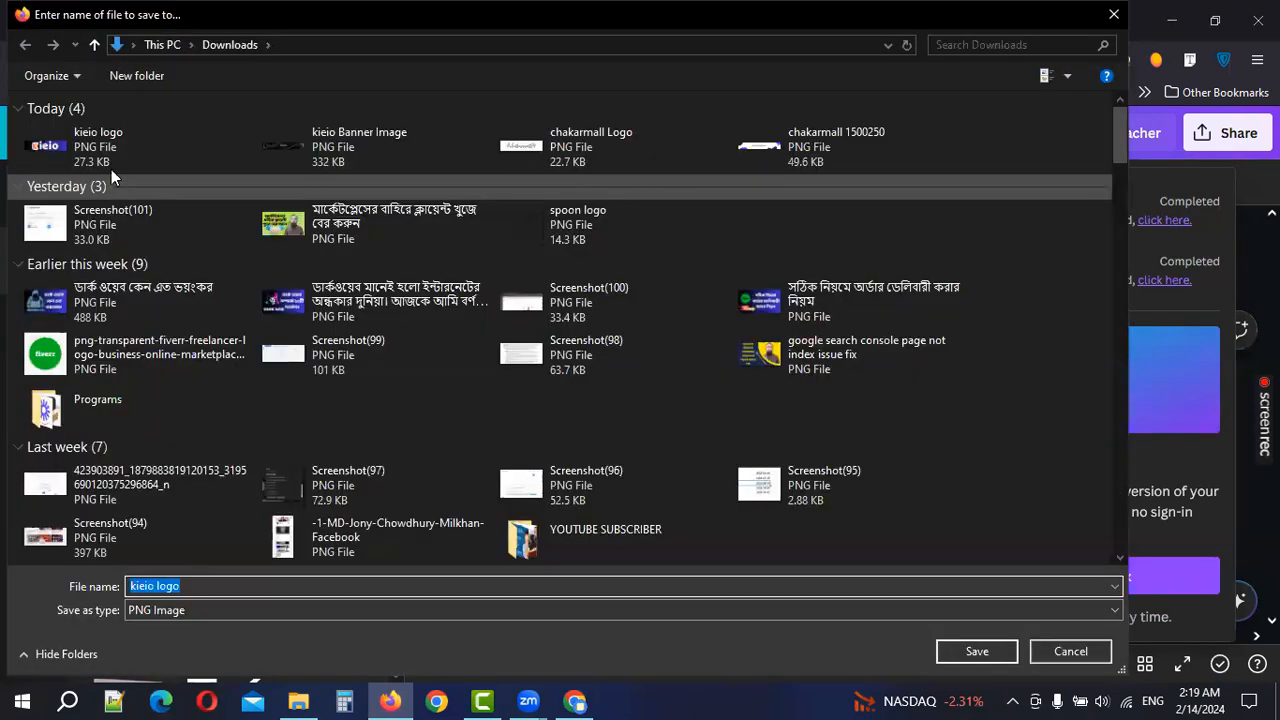
left_click(977, 651)
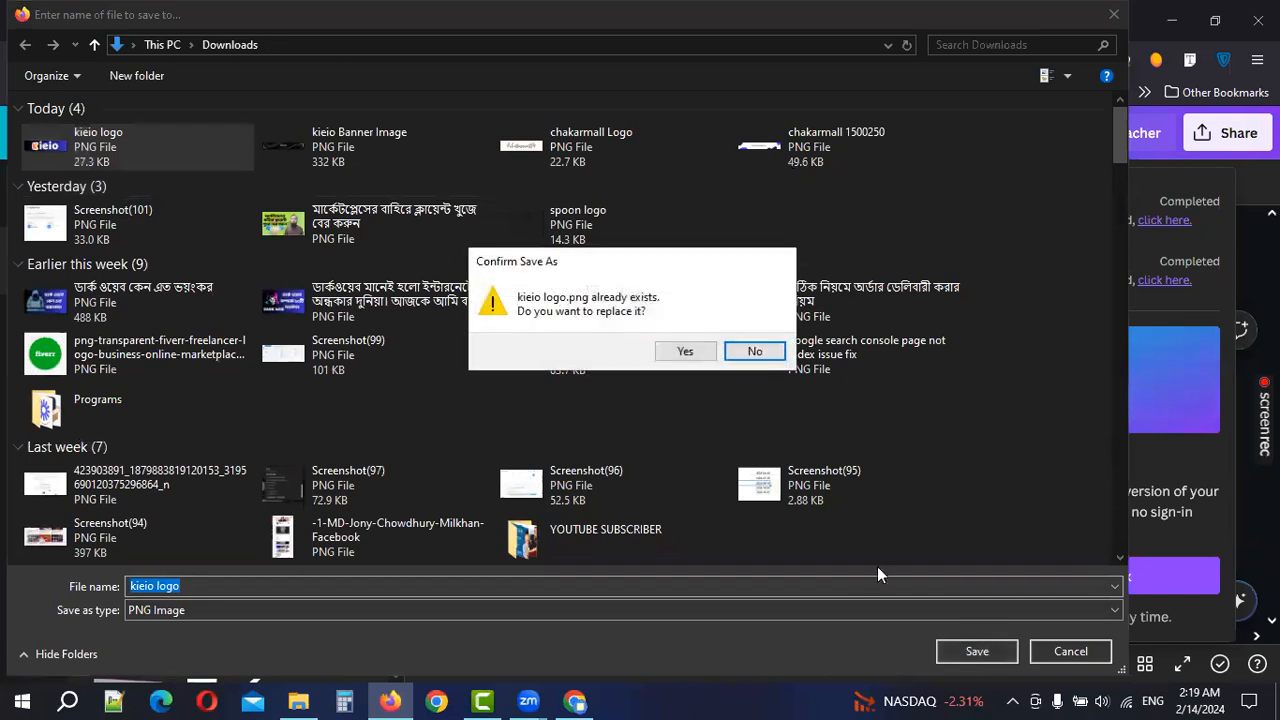
left_click(685, 351)
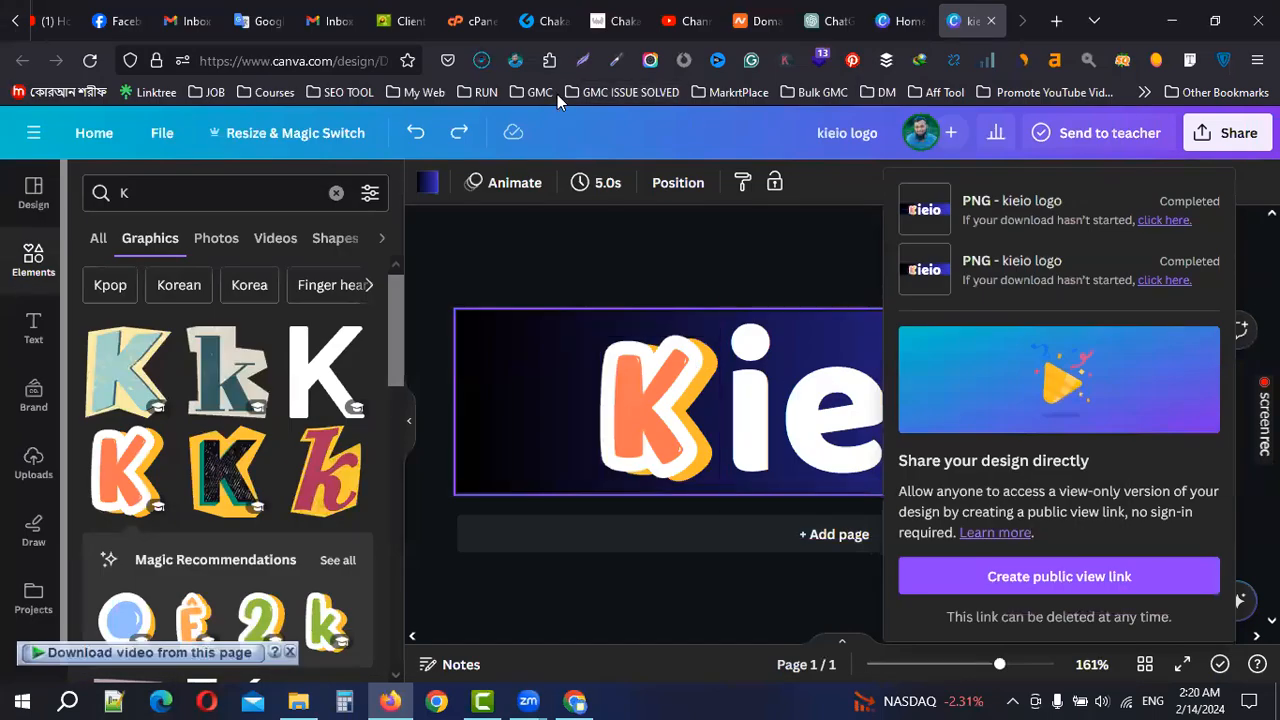
Open the newly downloaded kieio logo.png to check its background, and close the preview
left_click(481, 60)
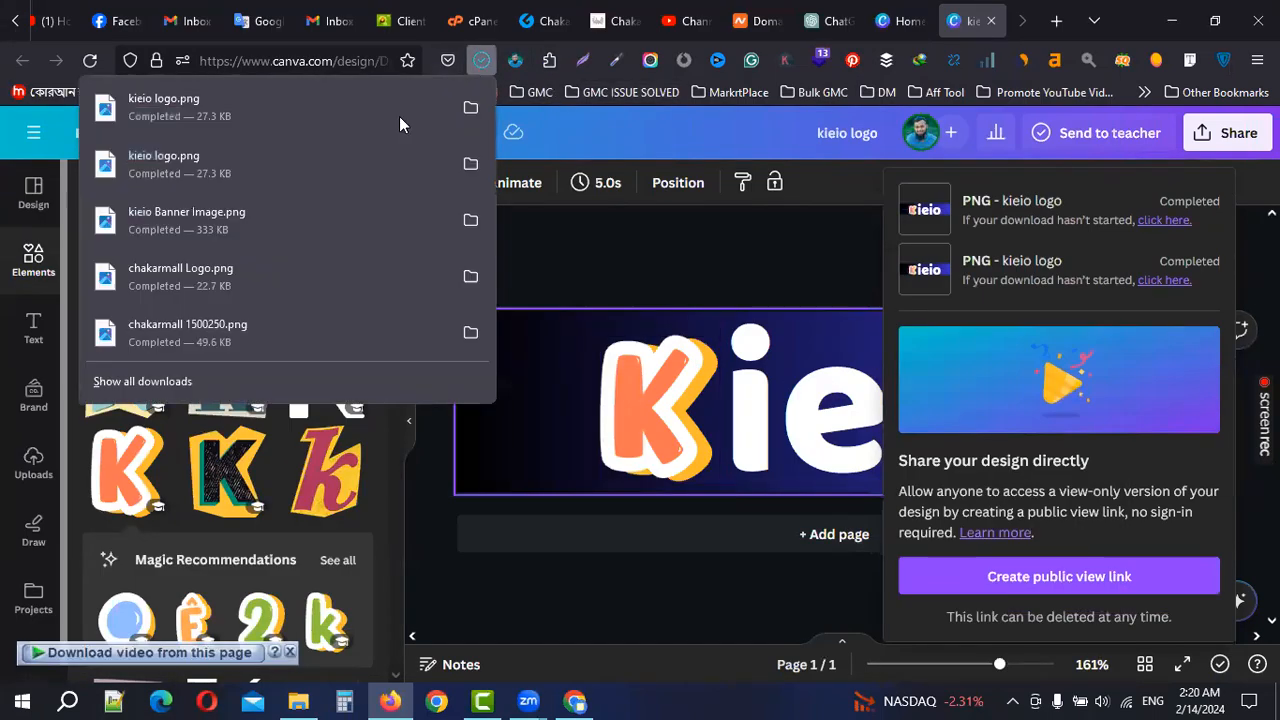
left_click(288, 118)
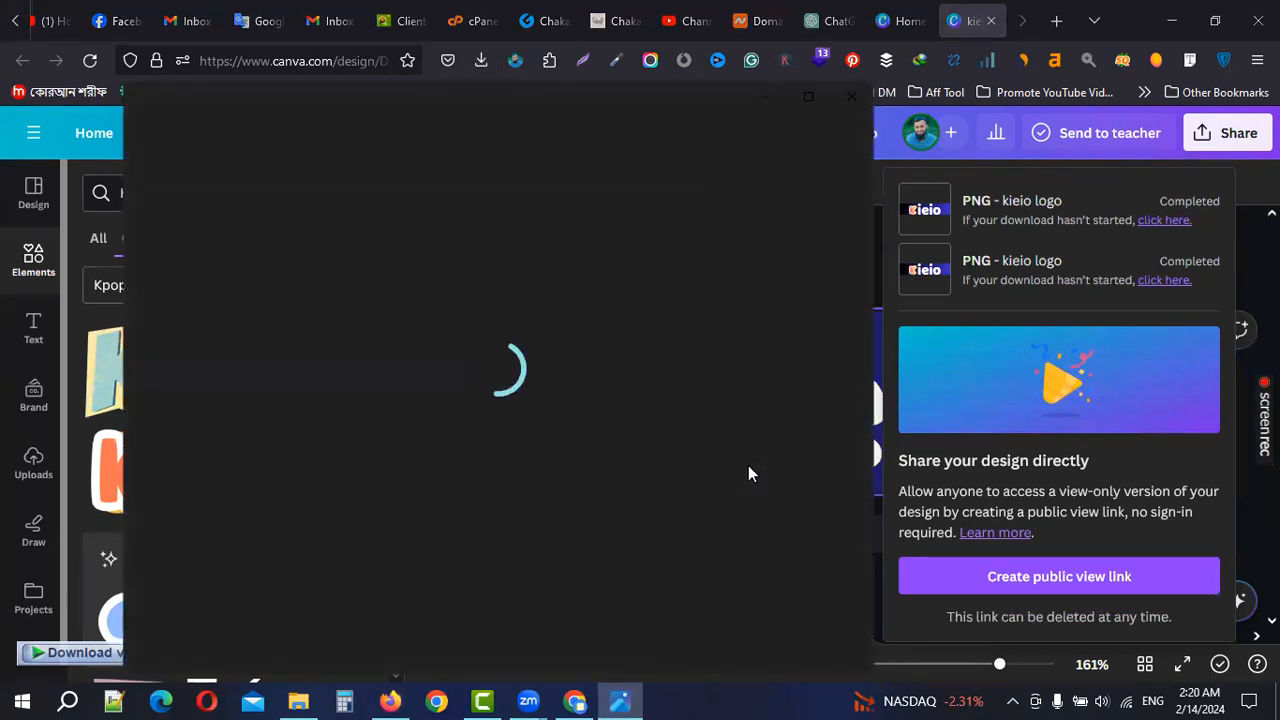
scroll(495, 423, "up", 6)
scroll(500, 427, "down", 6)
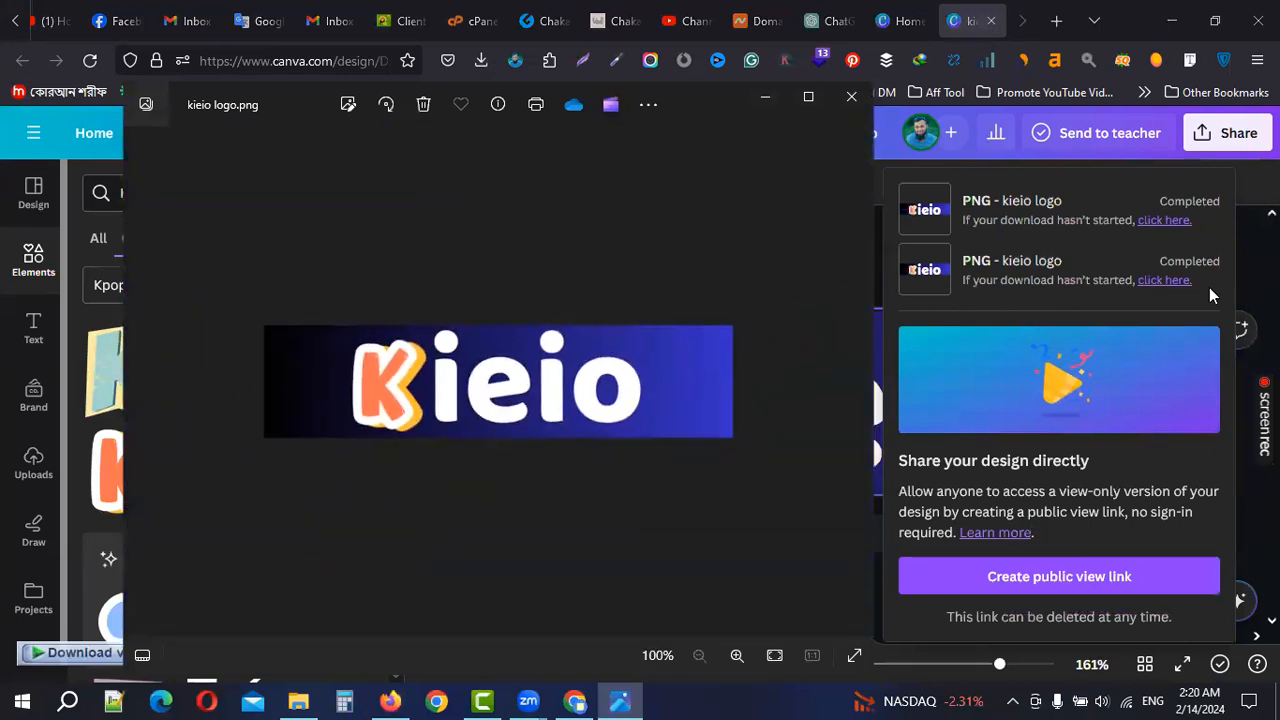
left_click(851, 98)
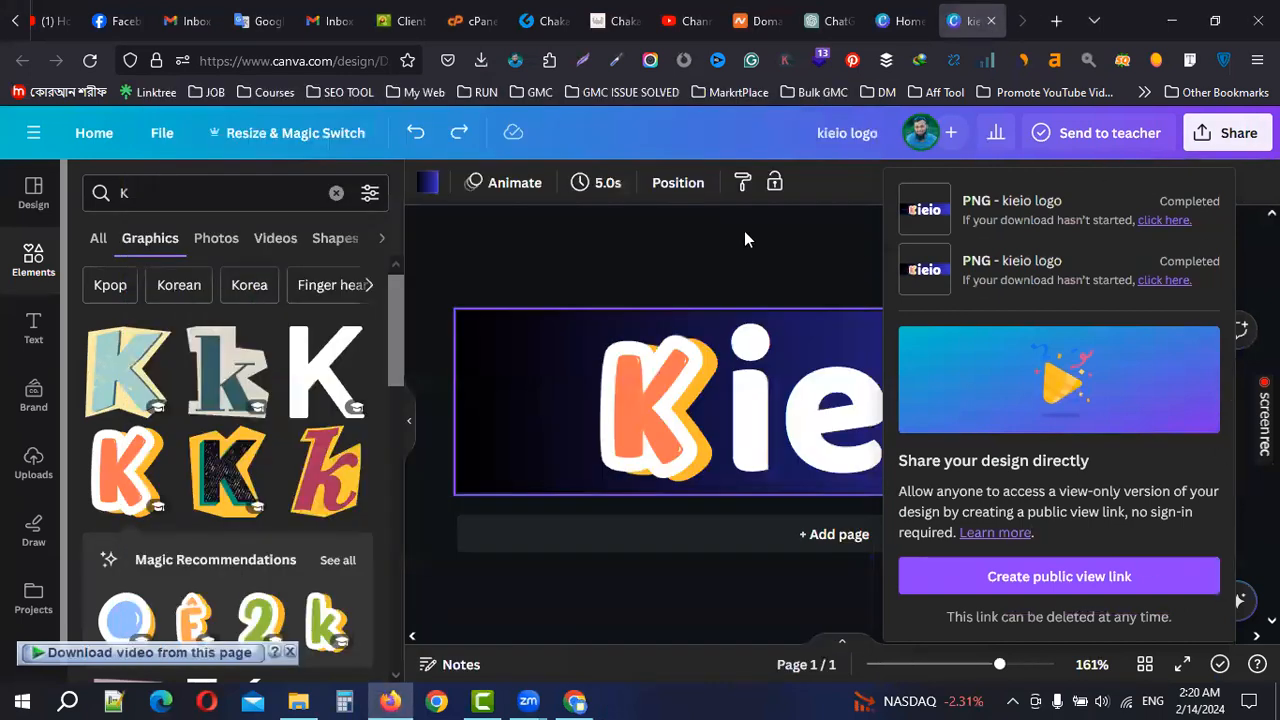
Delete the gradient background from the page and recolour the white "ieio" text with the yellow-orange document colour
left_click(491, 316)
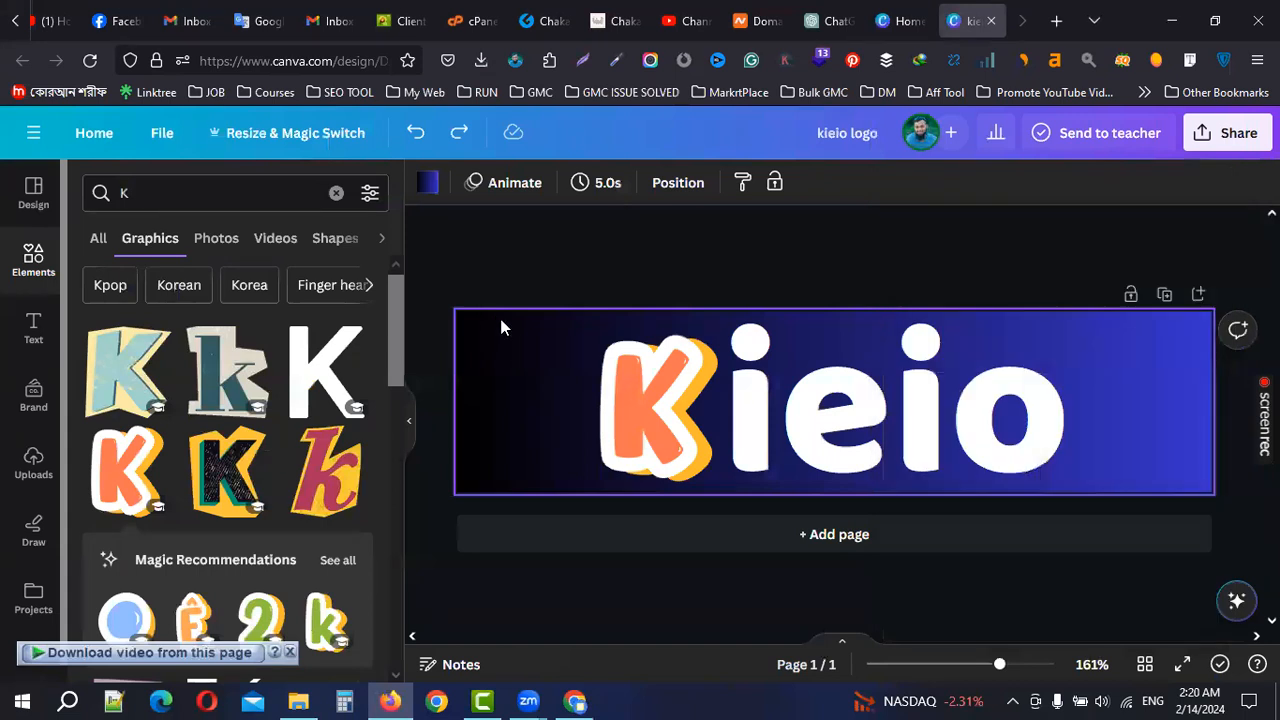
key("Delete")
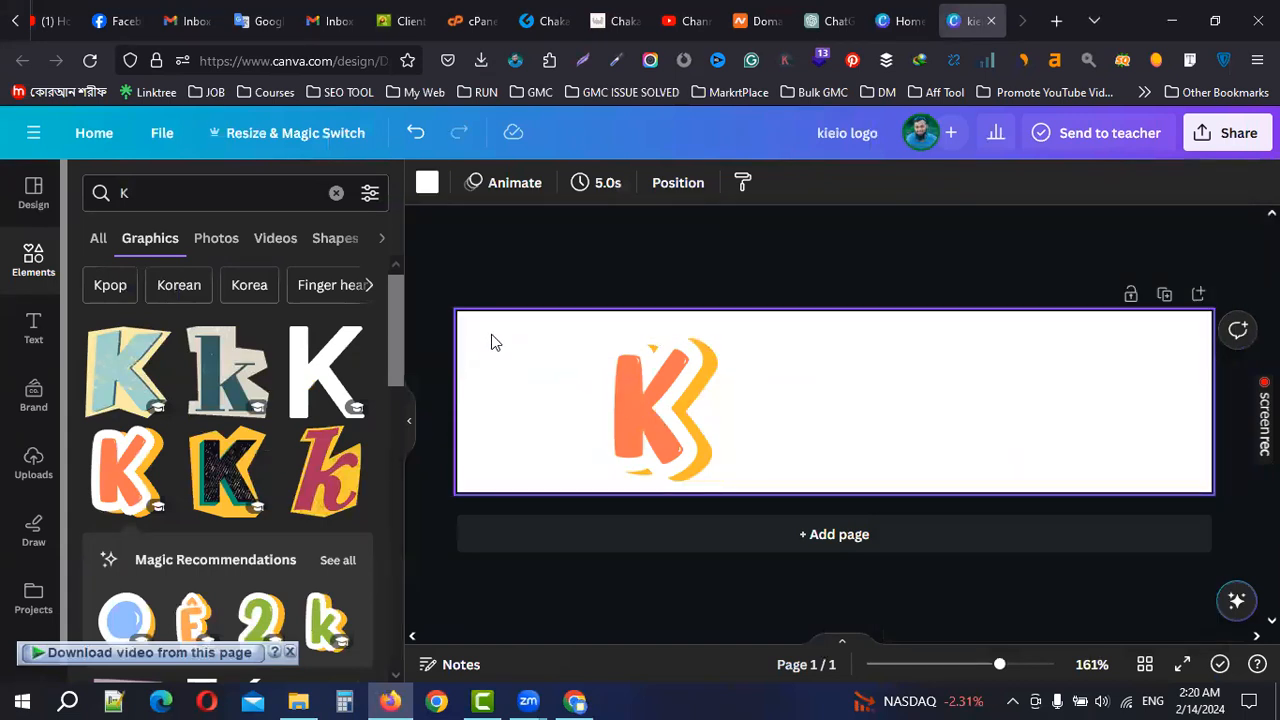
left_click(939, 430)
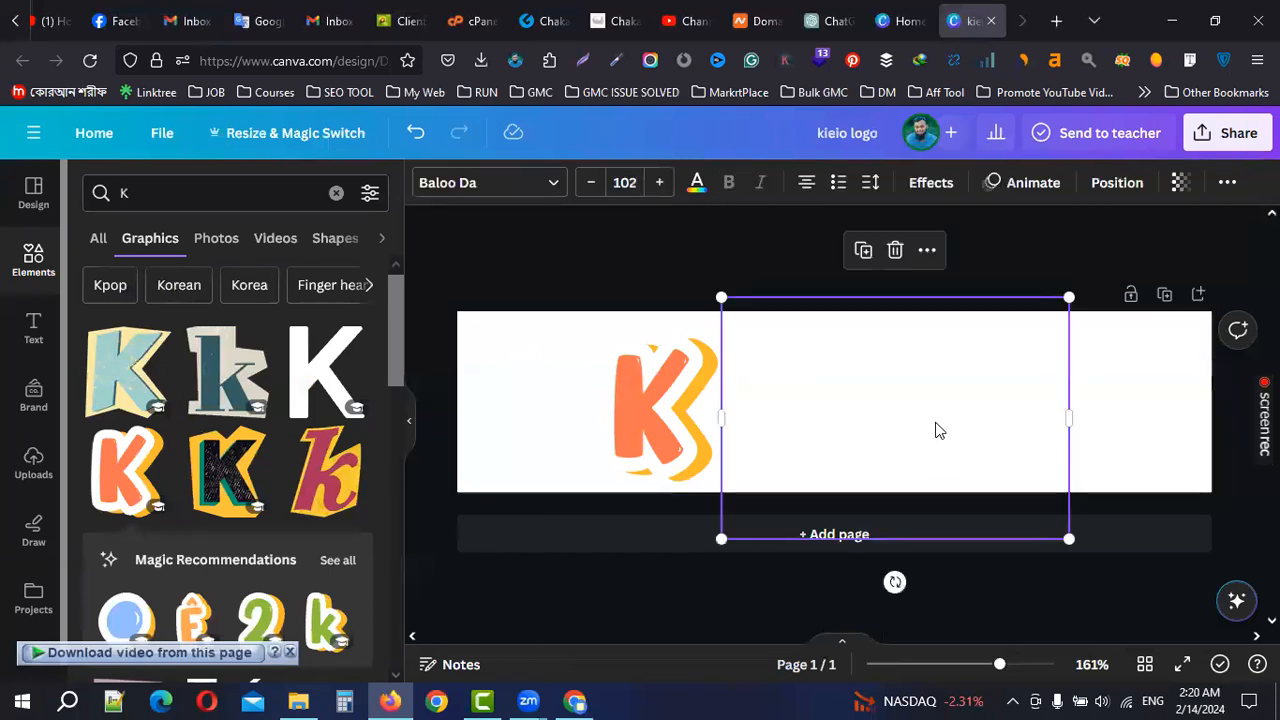
left_click(700, 190)
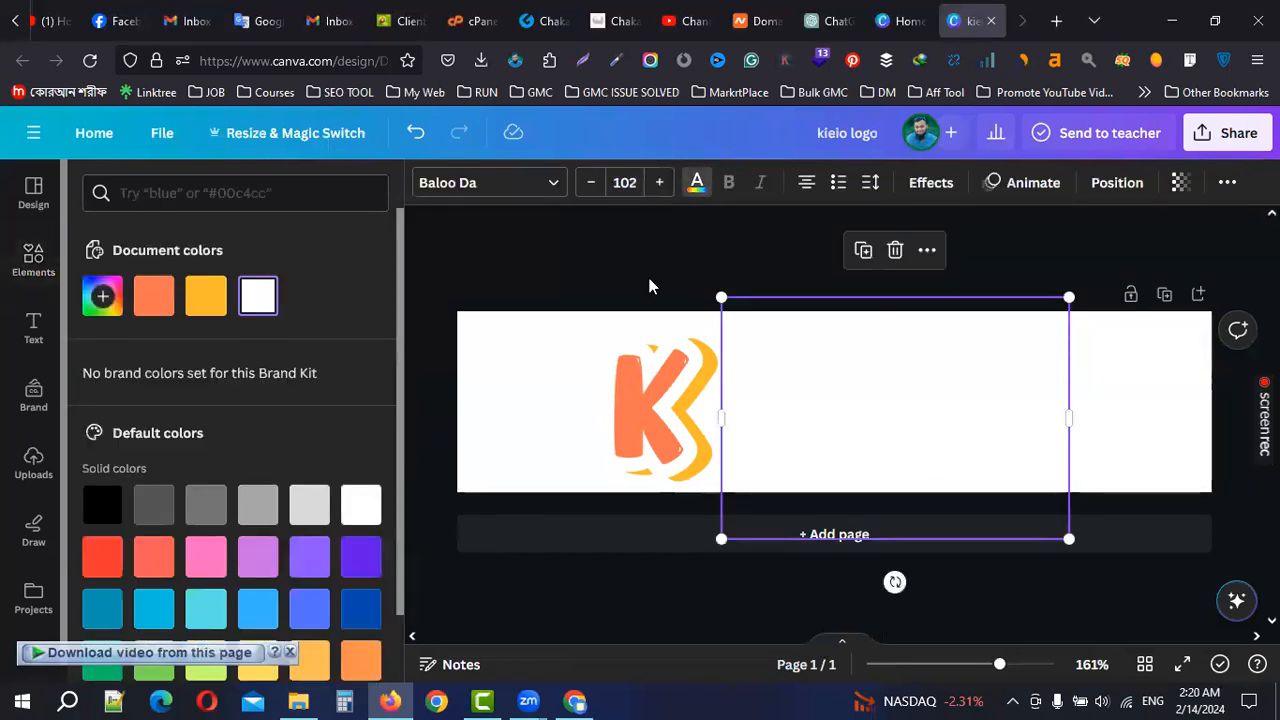
left_click(207, 297)
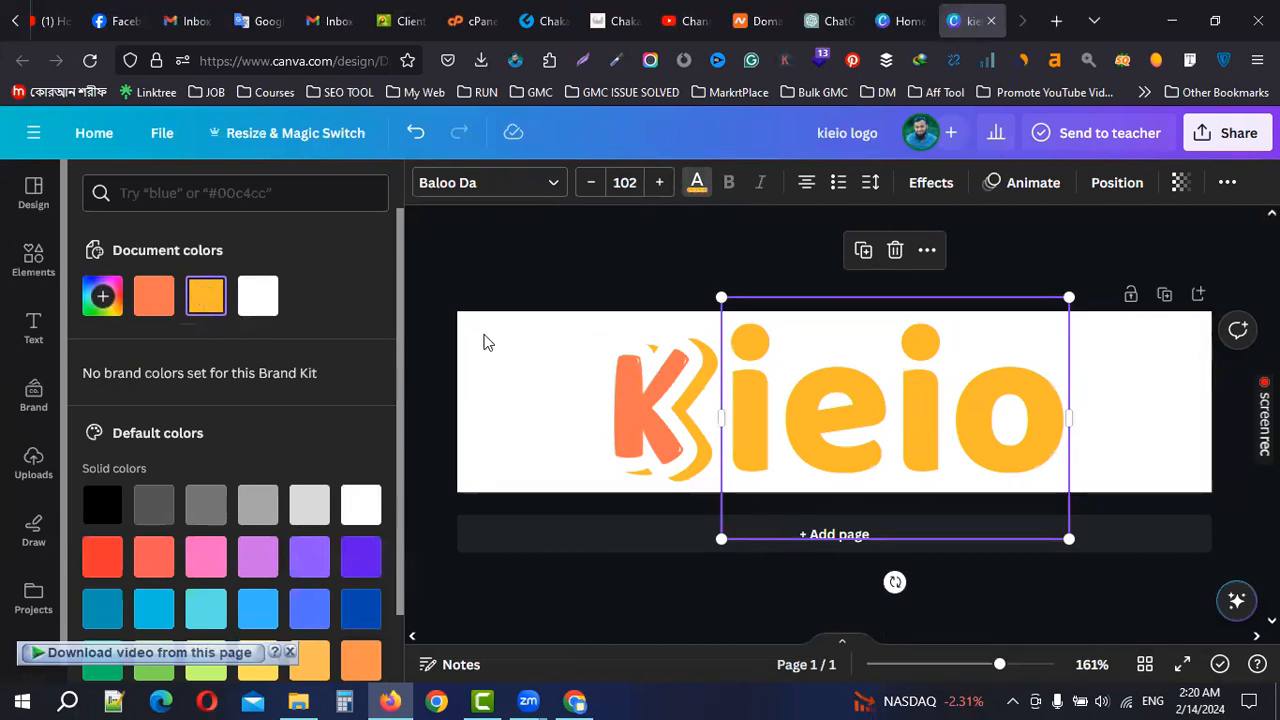
left_click(529, 267)
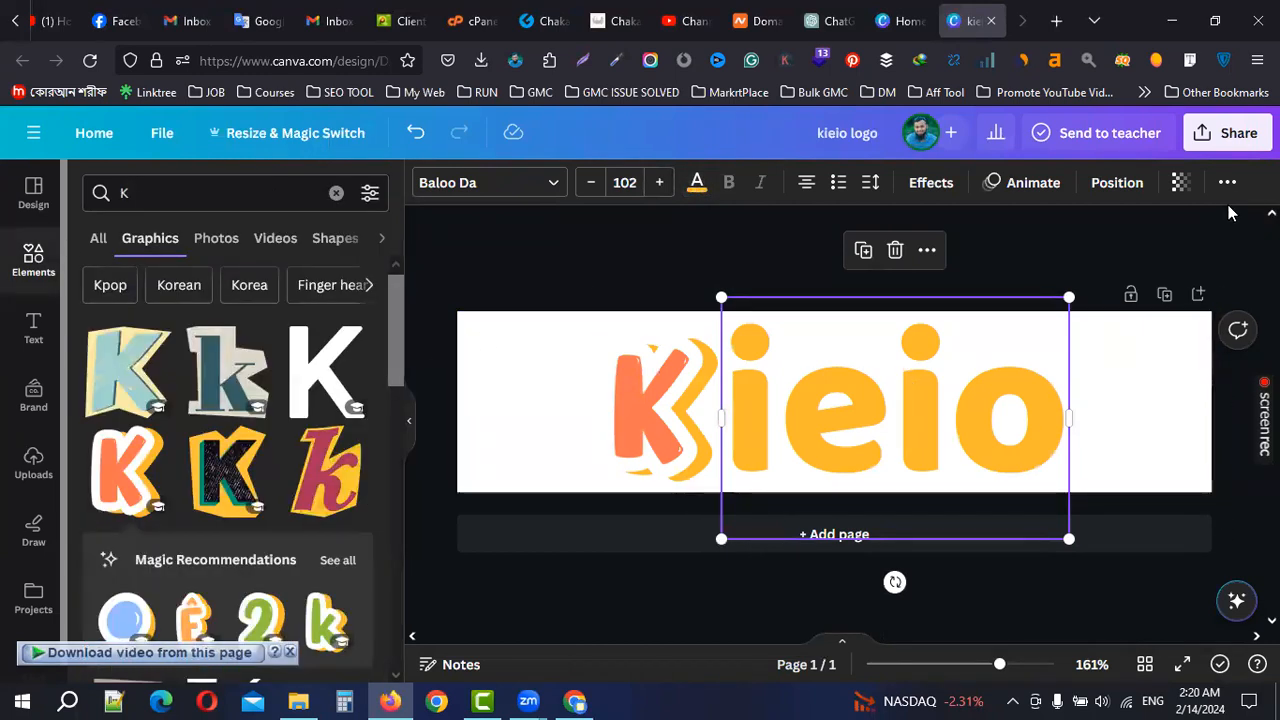
Download the recoloured logo as a 500 × 120 px PNG with transparent background, replacing "kieio logo" in Downloads
left_click(1232, 132)
scroll(1037, 580, "down", 2)
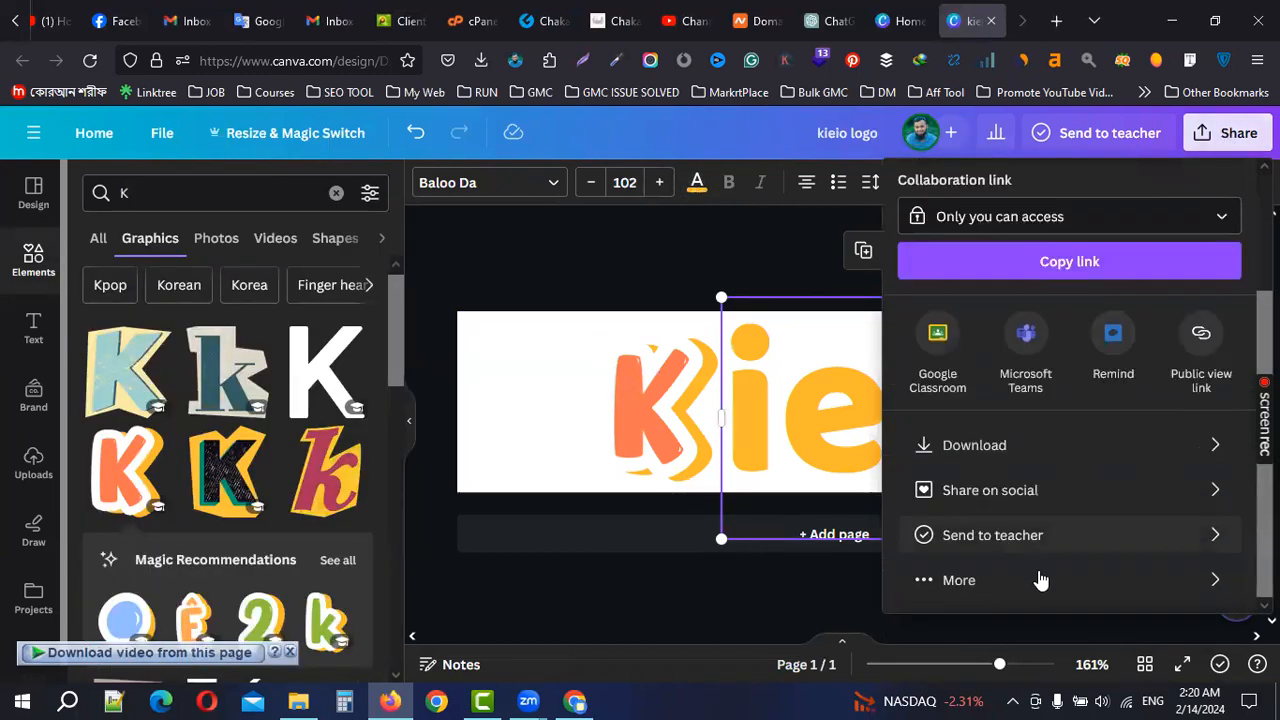
left_click(986, 451)
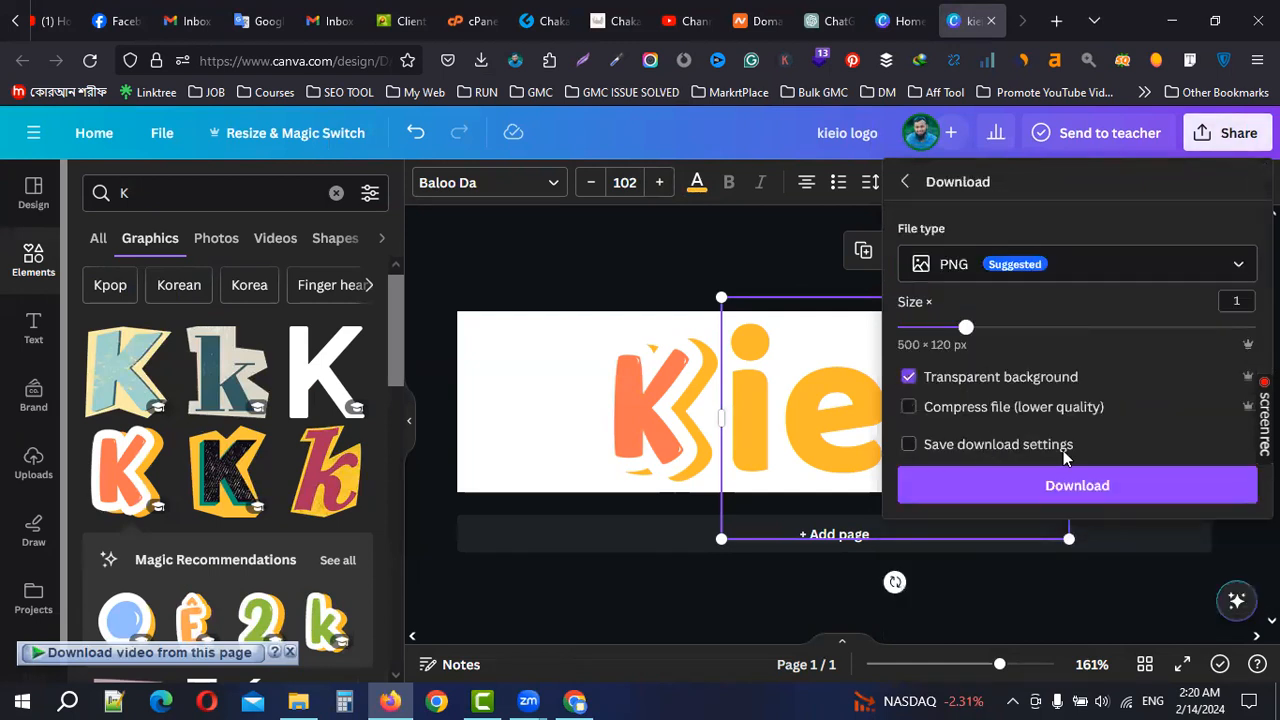
left_click(1090, 490)
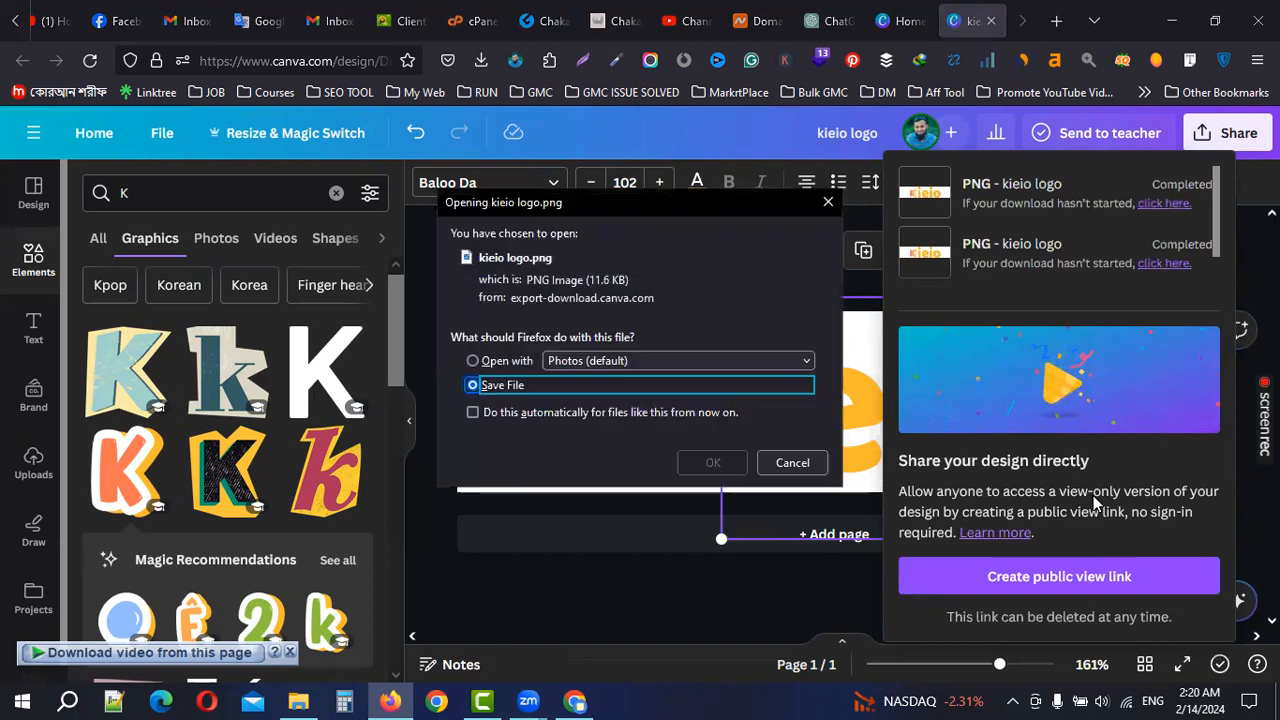
left_click(716, 459)
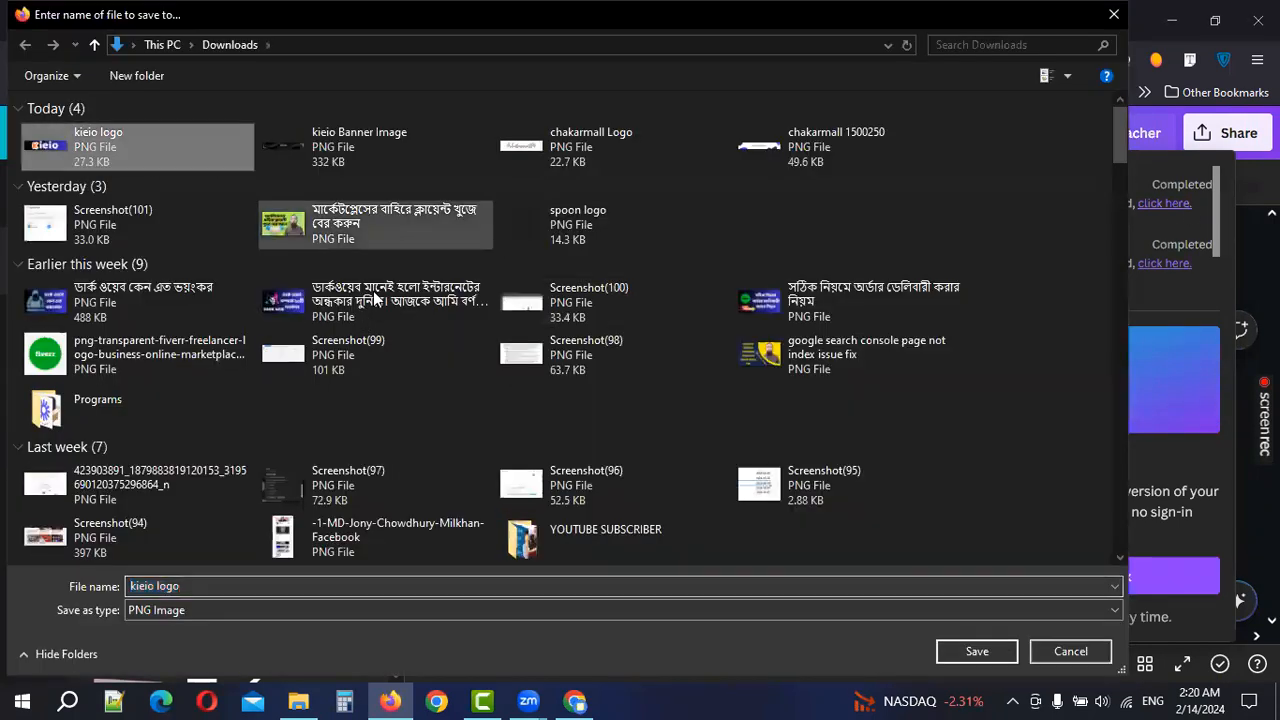
left_click(976, 651)
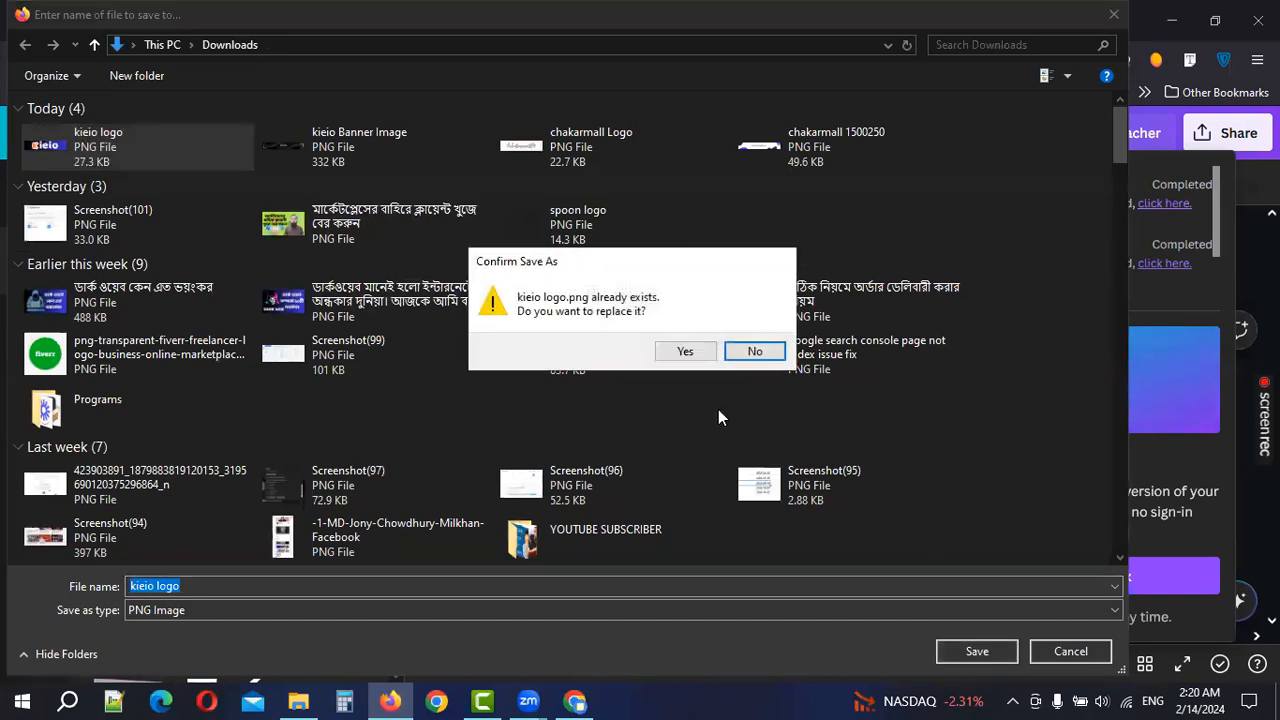
left_click(690, 352)
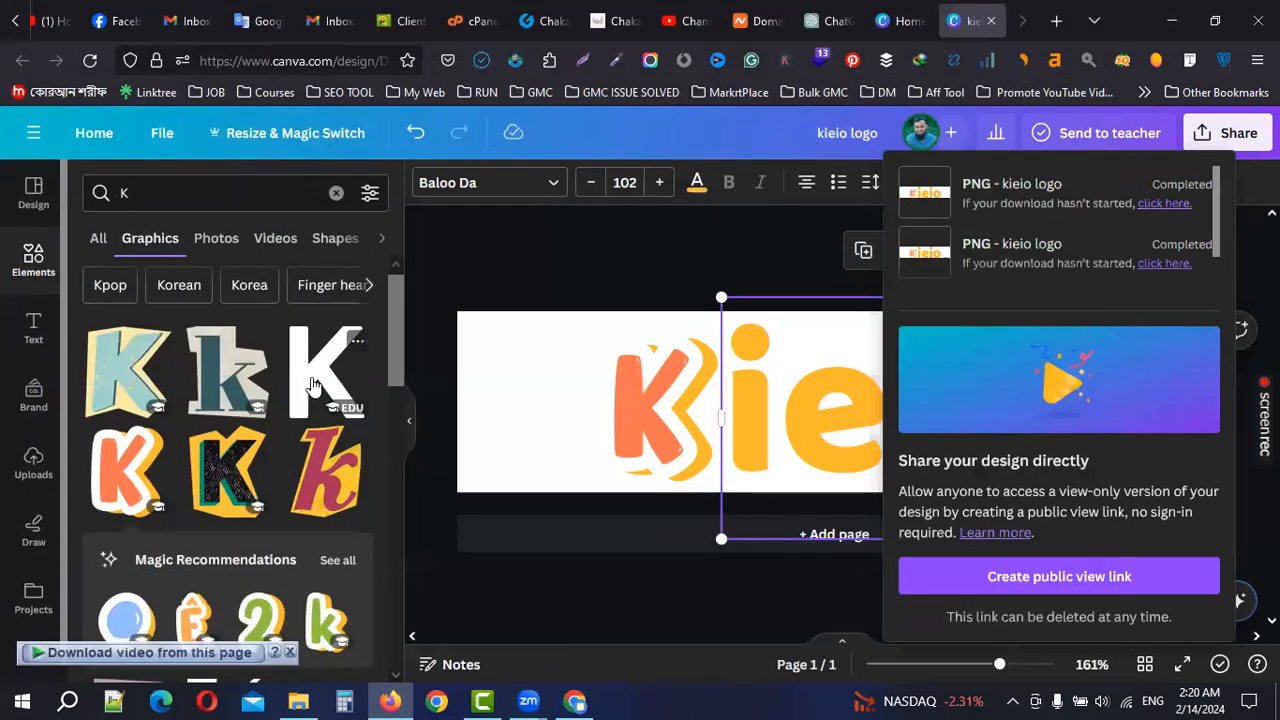
scroll(400, 402, "down", 3)
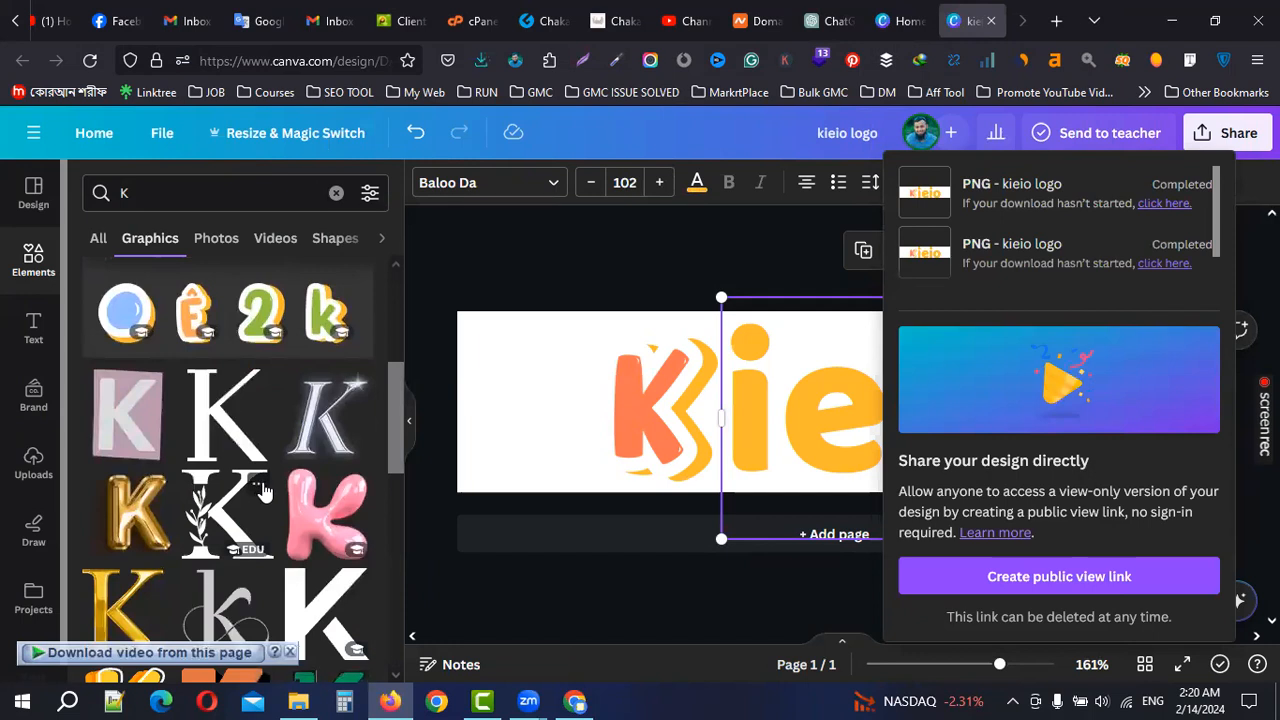
scroll(396, 525, "down", 4)
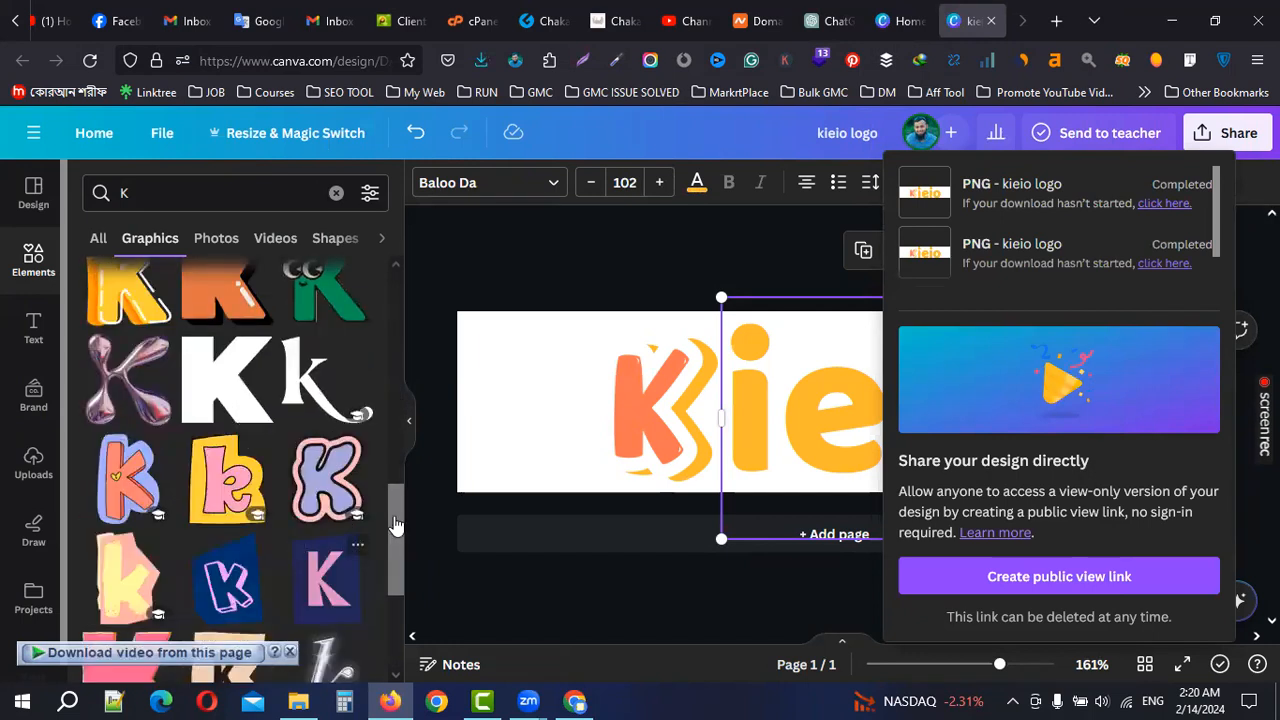
scroll(303, 512, "down", 2)
Preview the latest downloaded kieio logo.png to check its transparency and yellow-orange lettering, and close the image viewer
left_click(589, 262)
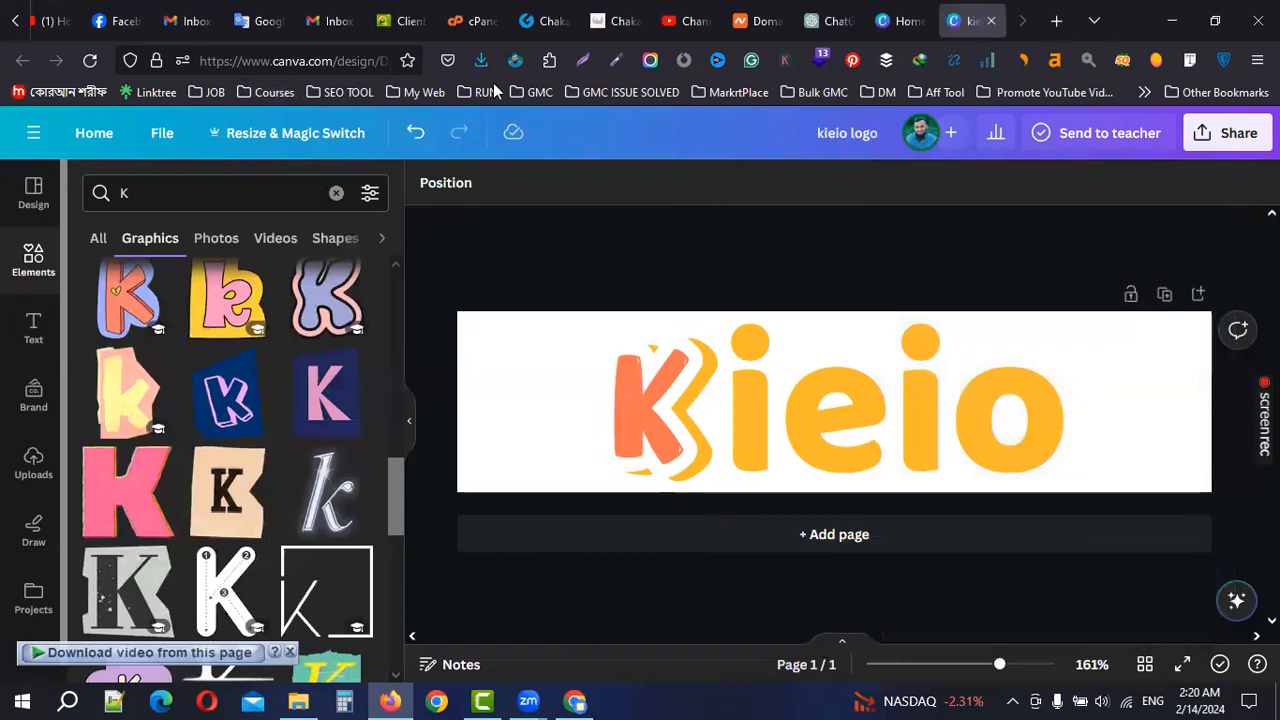
left_click(481, 61)
left_click(277, 110)
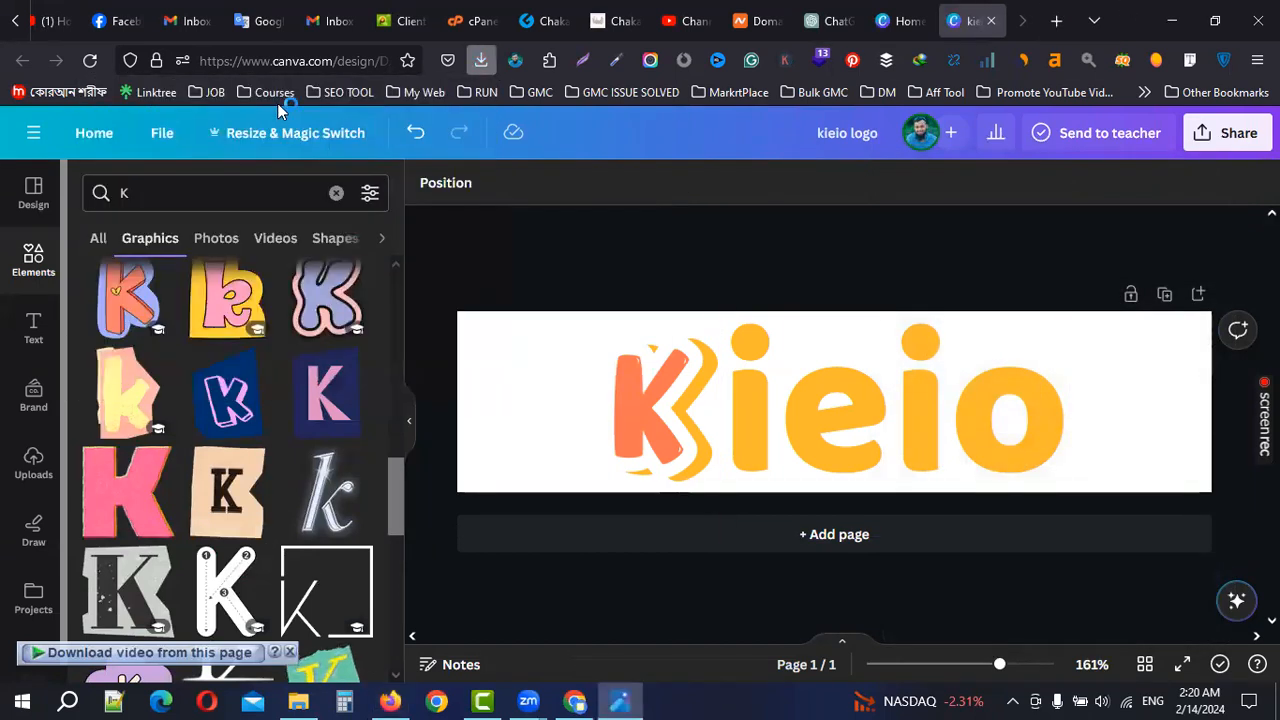
scroll(377, 456, "up", 5)
scroll(388, 450, "down", 5)
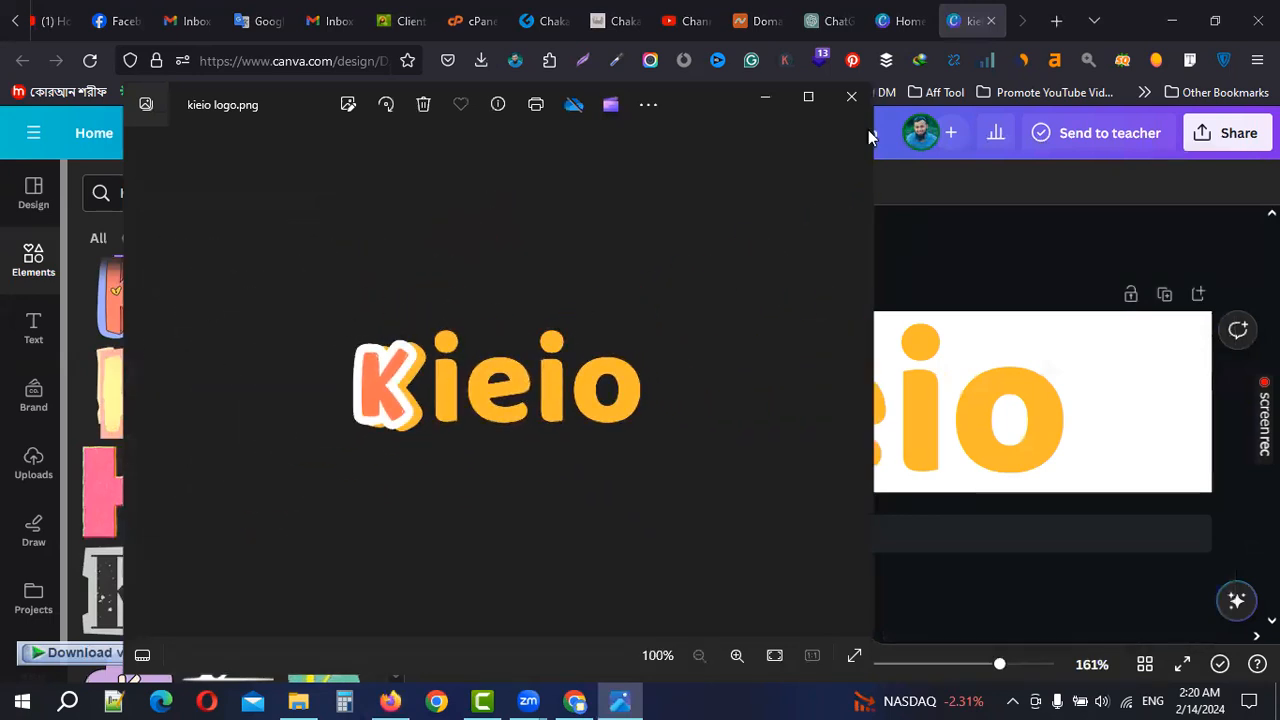
left_click(851, 96)
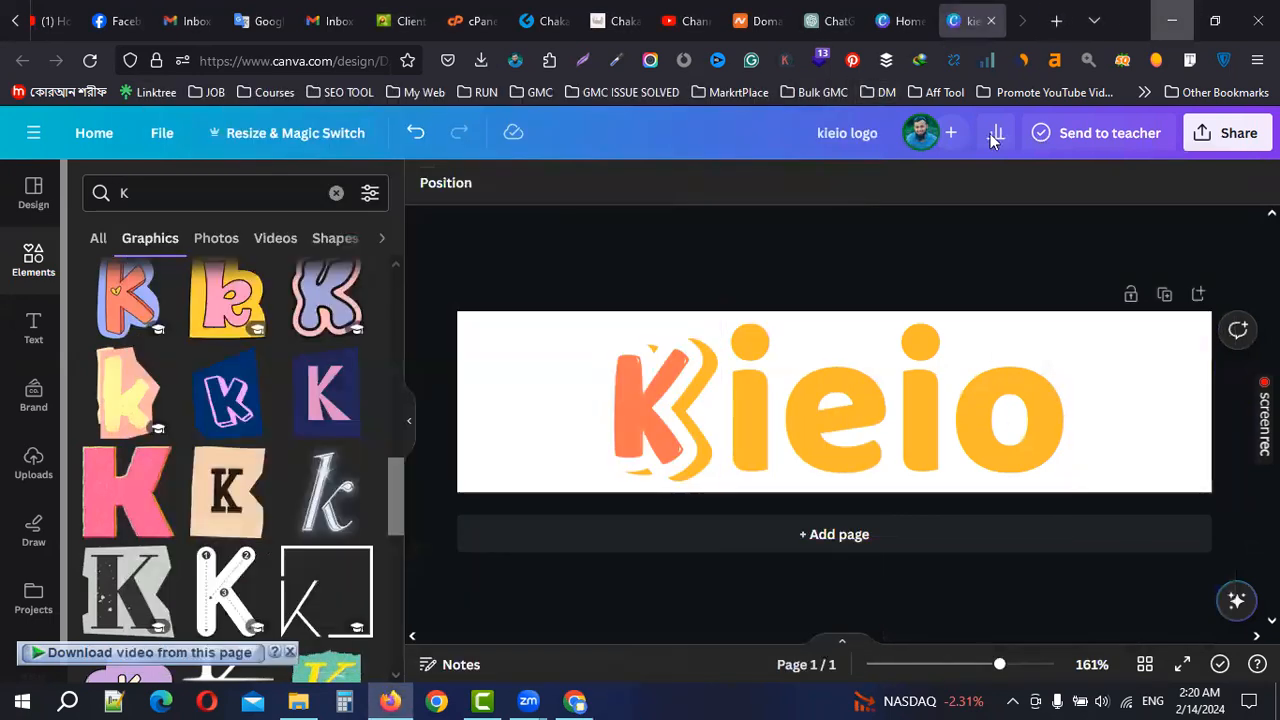
Switch to the GearLaunch store settings and upload the new kieio logo PNG from Downloads as the store logo
key("alt+Tab")
left_click(561, 354)
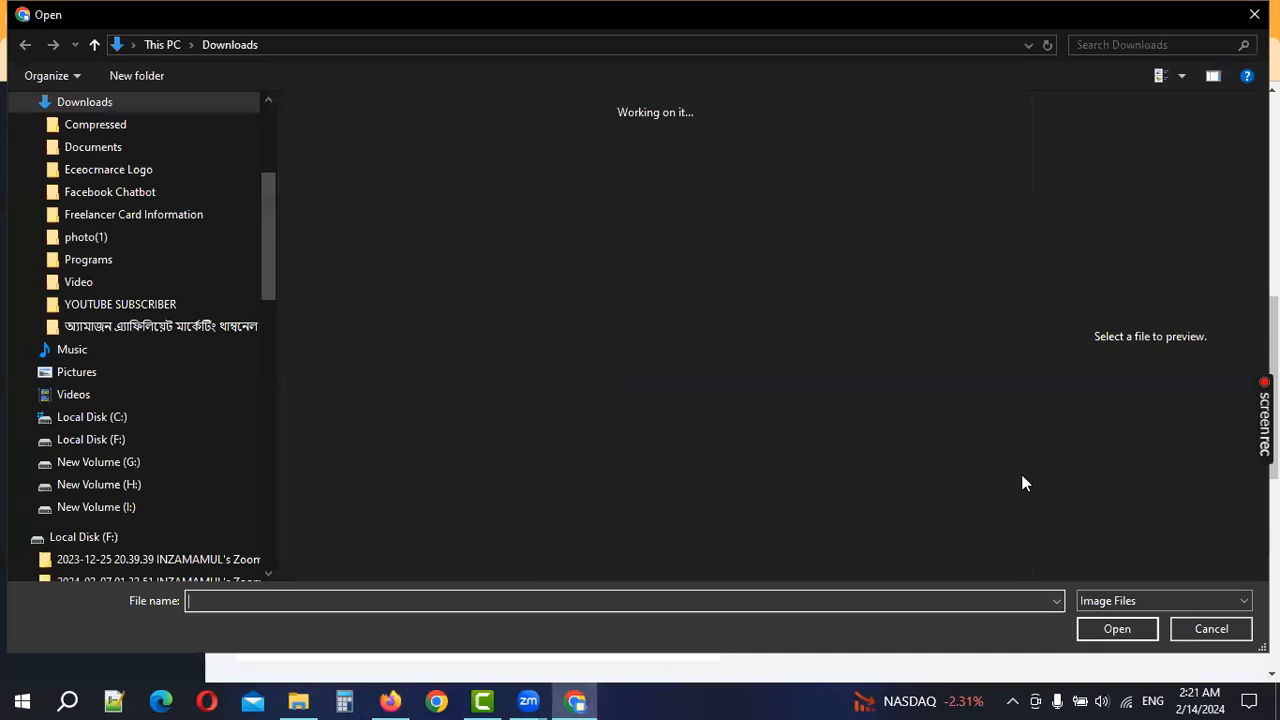
left_click(381, 143)
left_click(1115, 630)
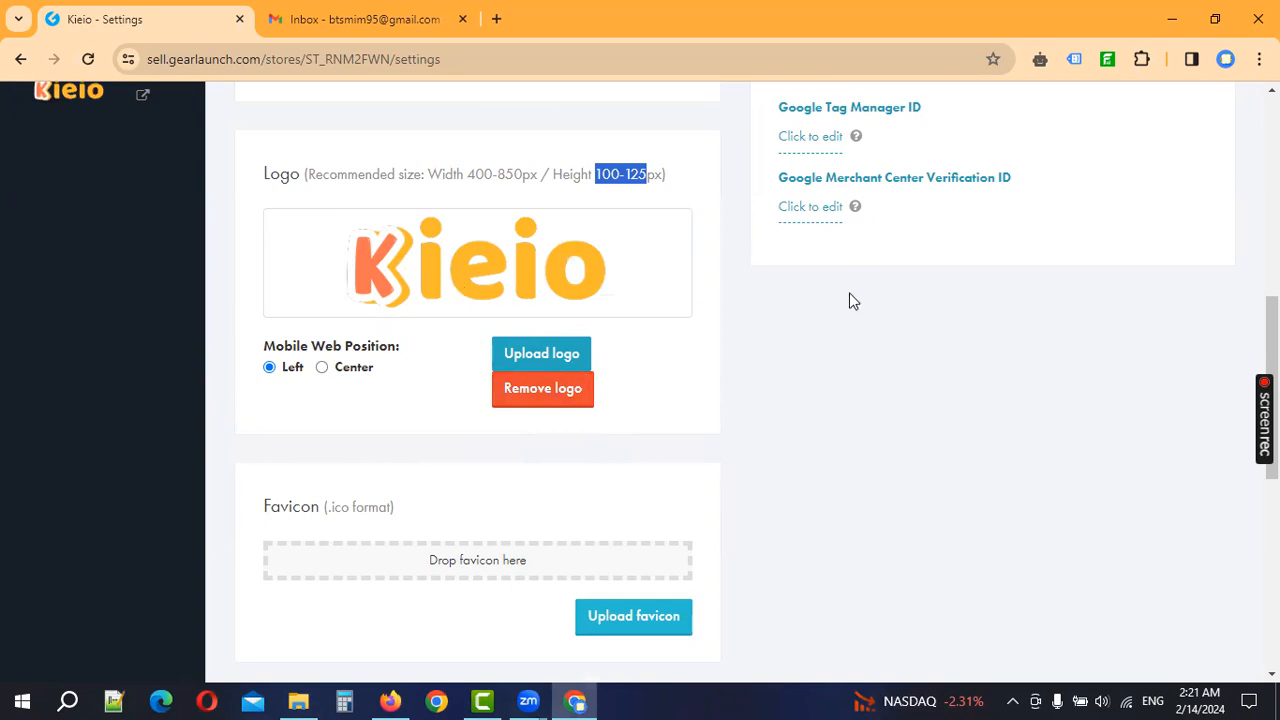
left_click(832, 331)
Check the favicon format requirement in the store settings, and create a blank 500 × 500 px design in Canva
scroll(367, 352, "down", 2)
left_click_drag(264, 320, 450, 317)
left_click(450, 317)
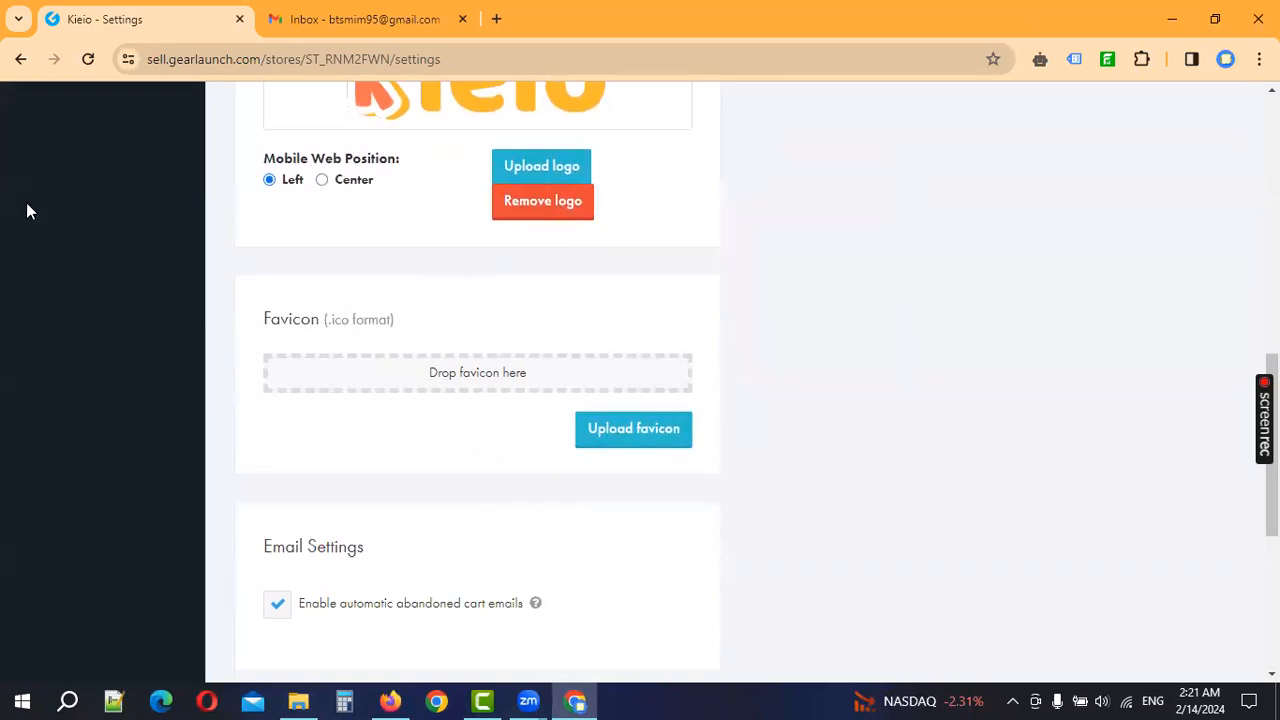
left_click(404, 697)
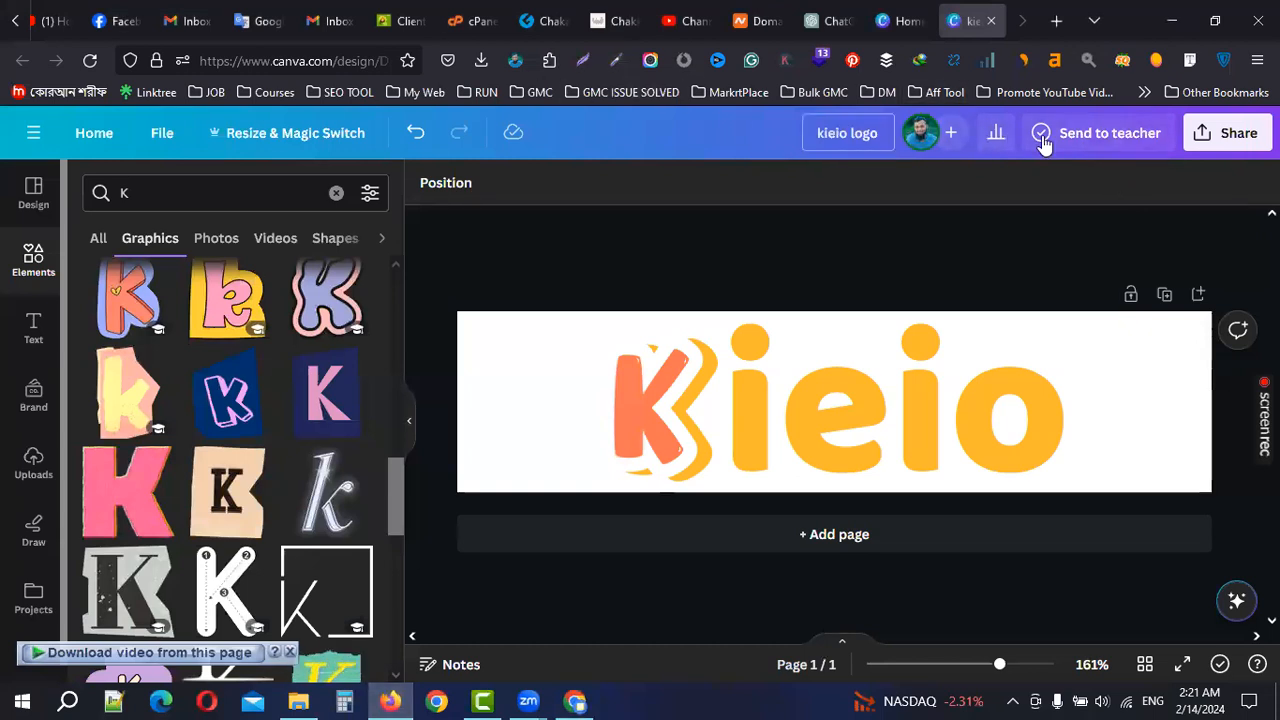
left_click(989, 21)
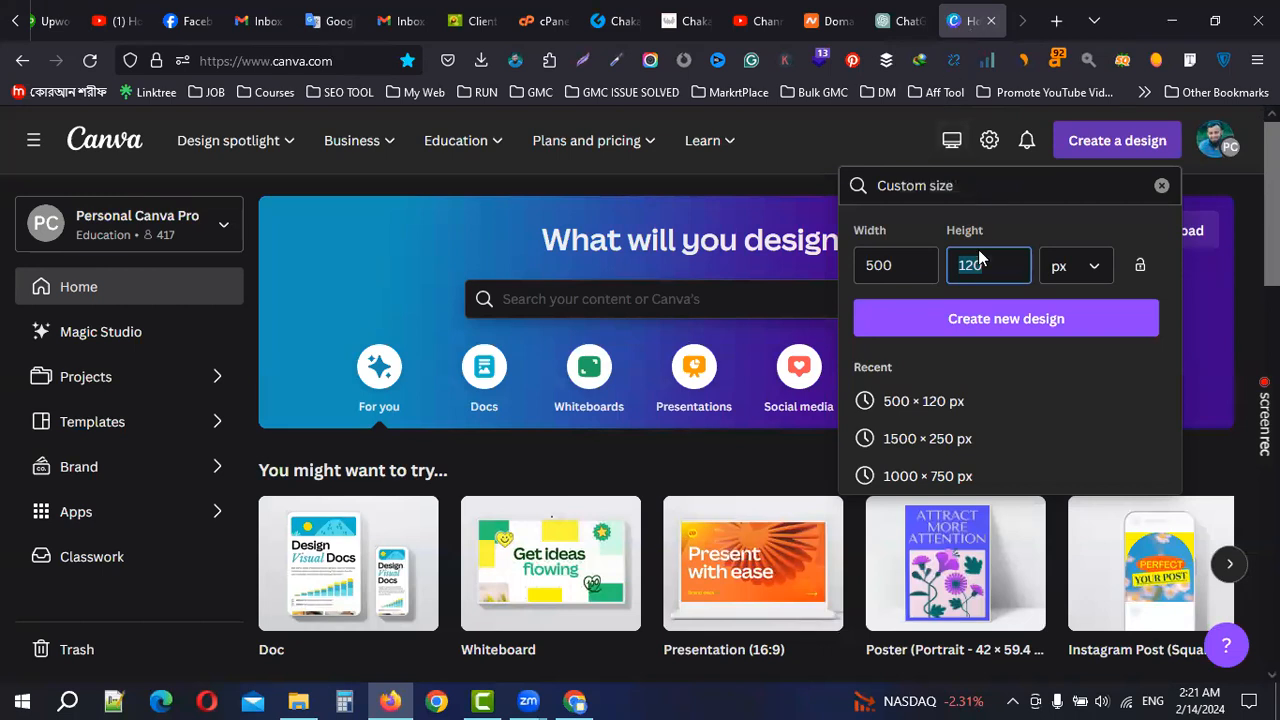
type("500")
key("Return")
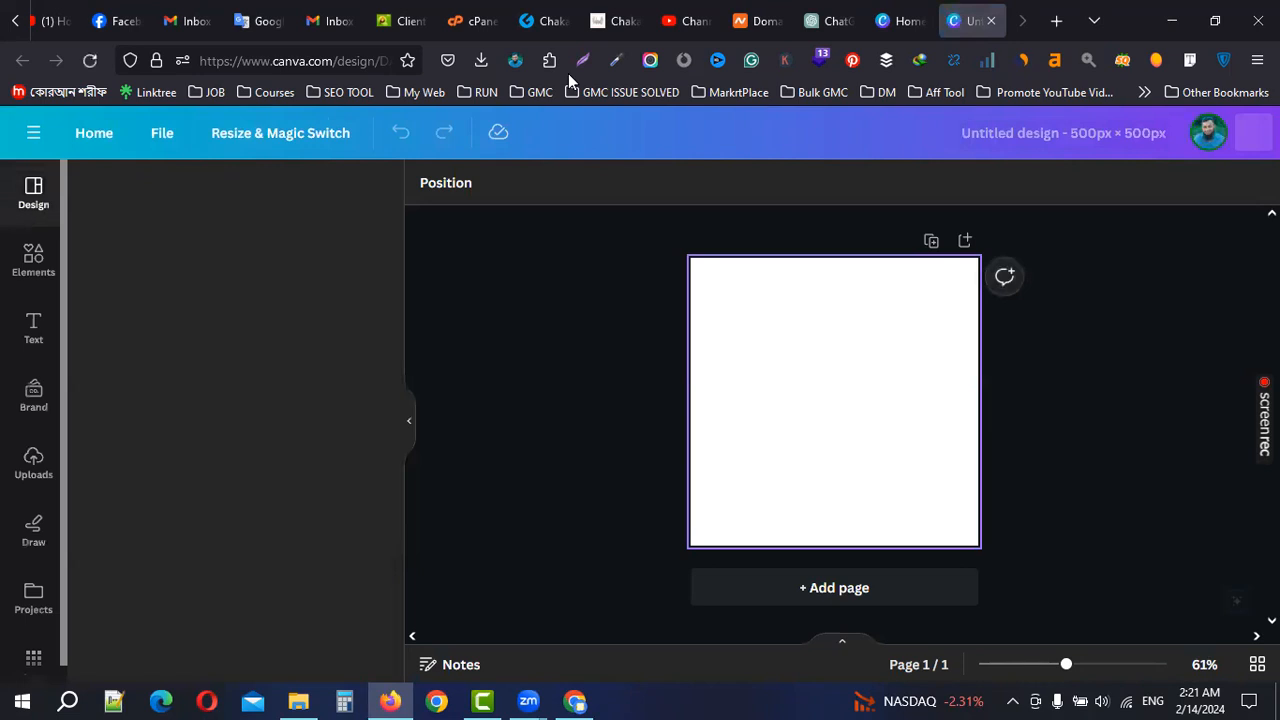
Add the recently used orange-and-yellow K graphic to the blank page, enlarged to nearly fill it and centred
left_click(44, 262)
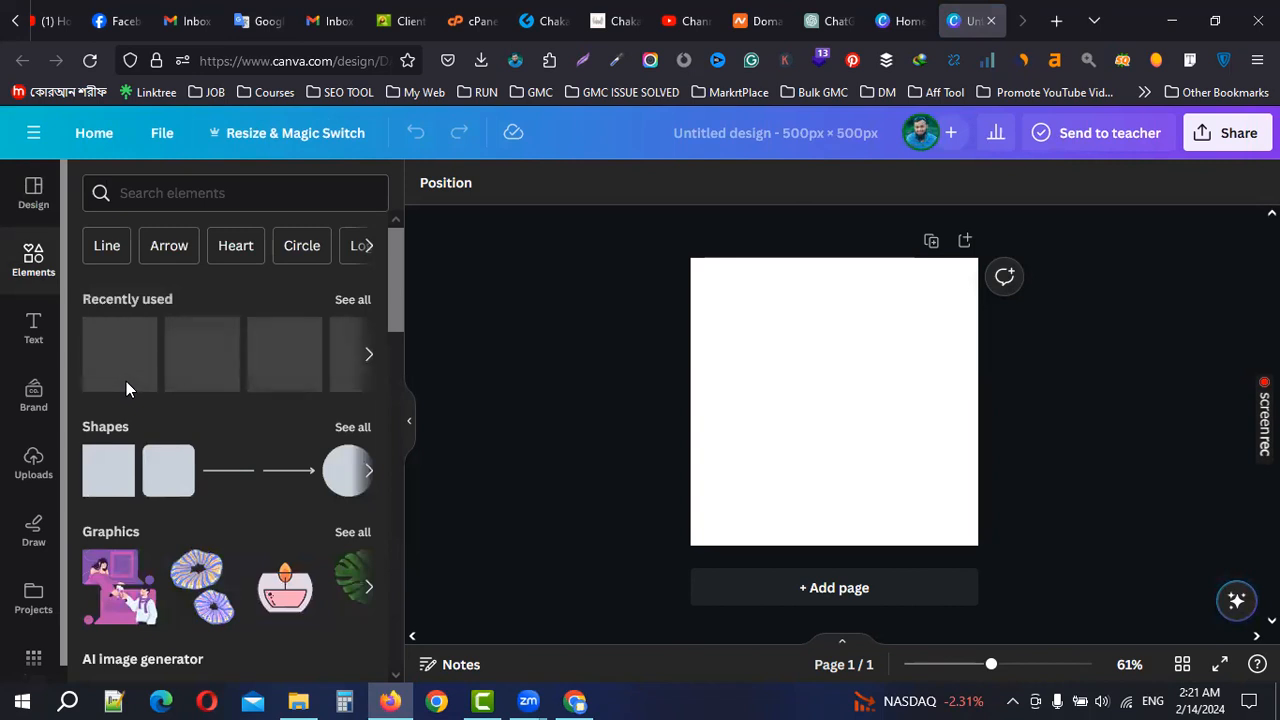
left_click(126, 381)
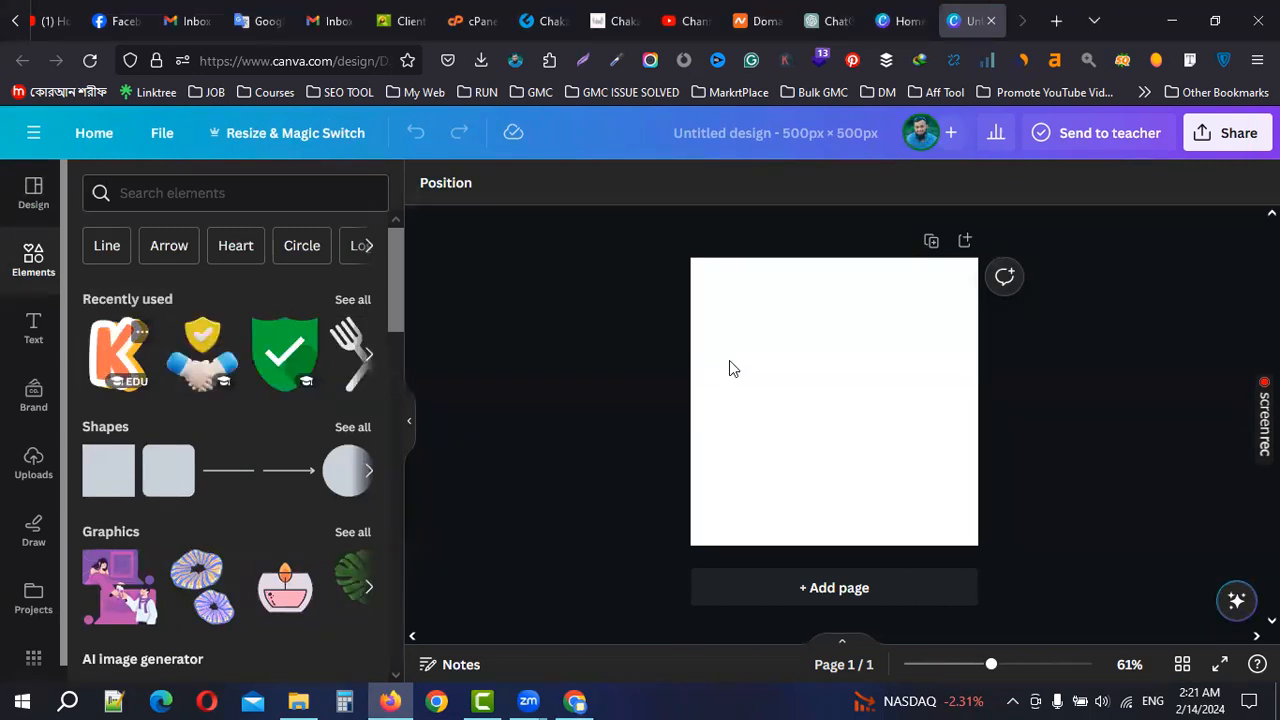
left_click_drag(787, 345, 686, 297)
left_click_drag(878, 459, 863, 436)
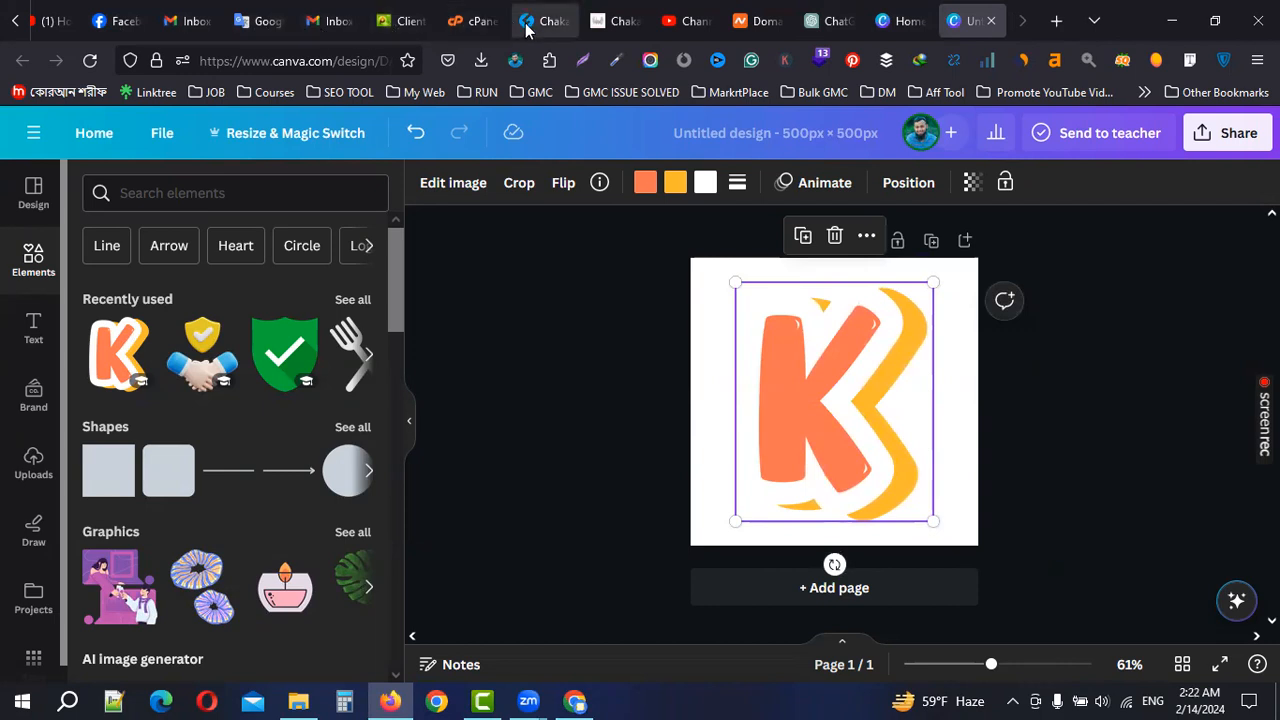
left_click(1066, 400)
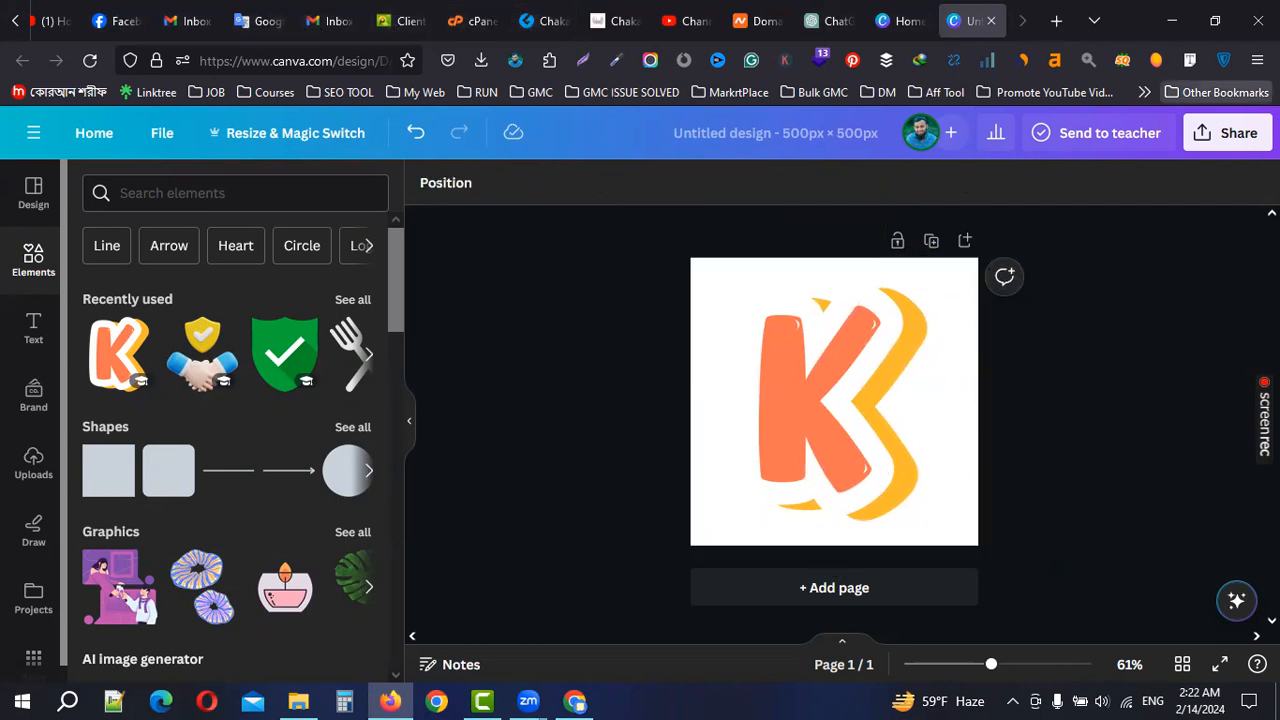
Name the untitled 500 × 500 px design "Favicon"
left_click(750, 136)
type("FGavicom")
key("BackSpace")
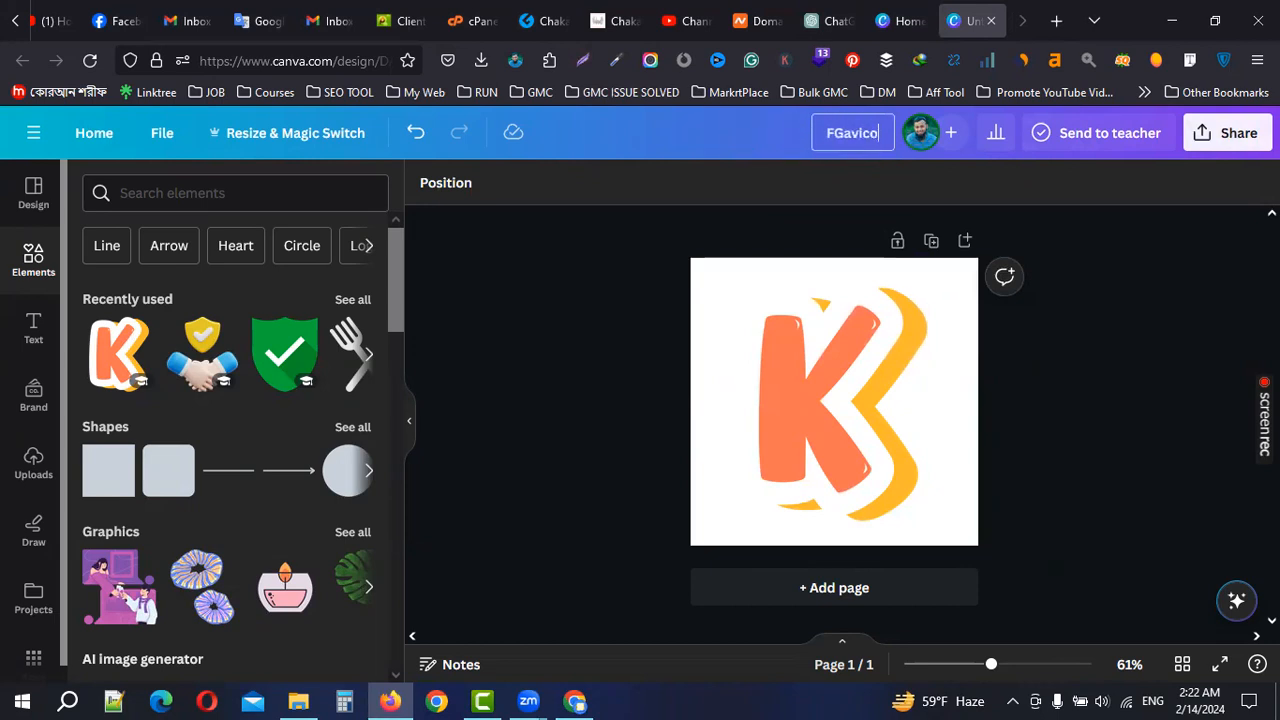
type("n")
left_click(839, 133)
key("BackSpace")
Download the design as a PNG with transparent background and save it as "Favicon" in Downloads
left_click(1232, 136)
scroll(1083, 466, "down", 3)
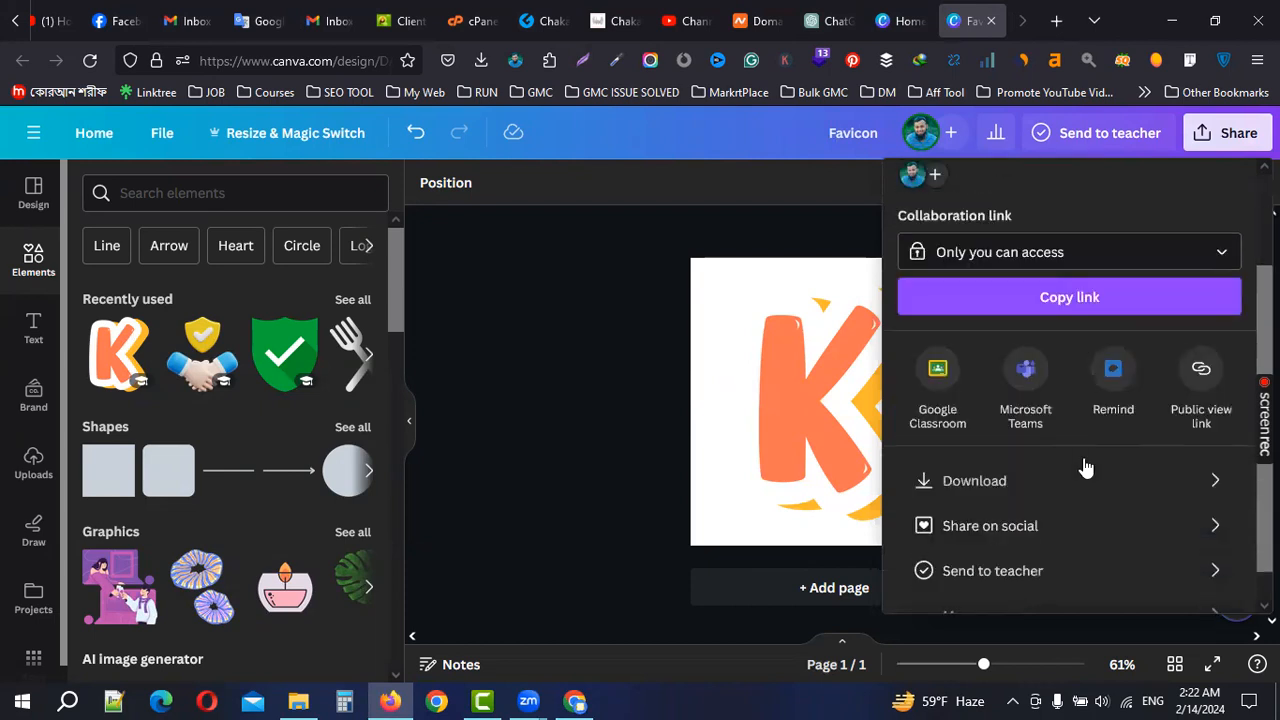
left_click(1040, 457)
left_click(970, 378)
left_click(1097, 482)
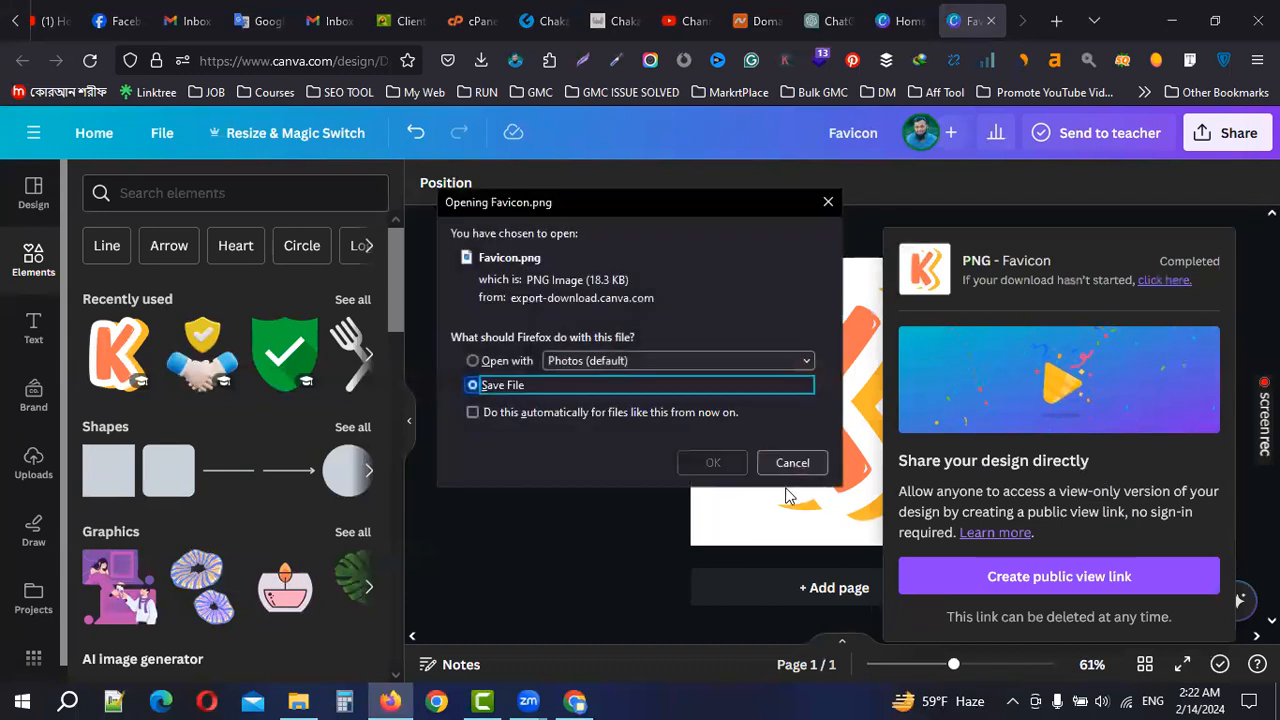
left_click(733, 463)
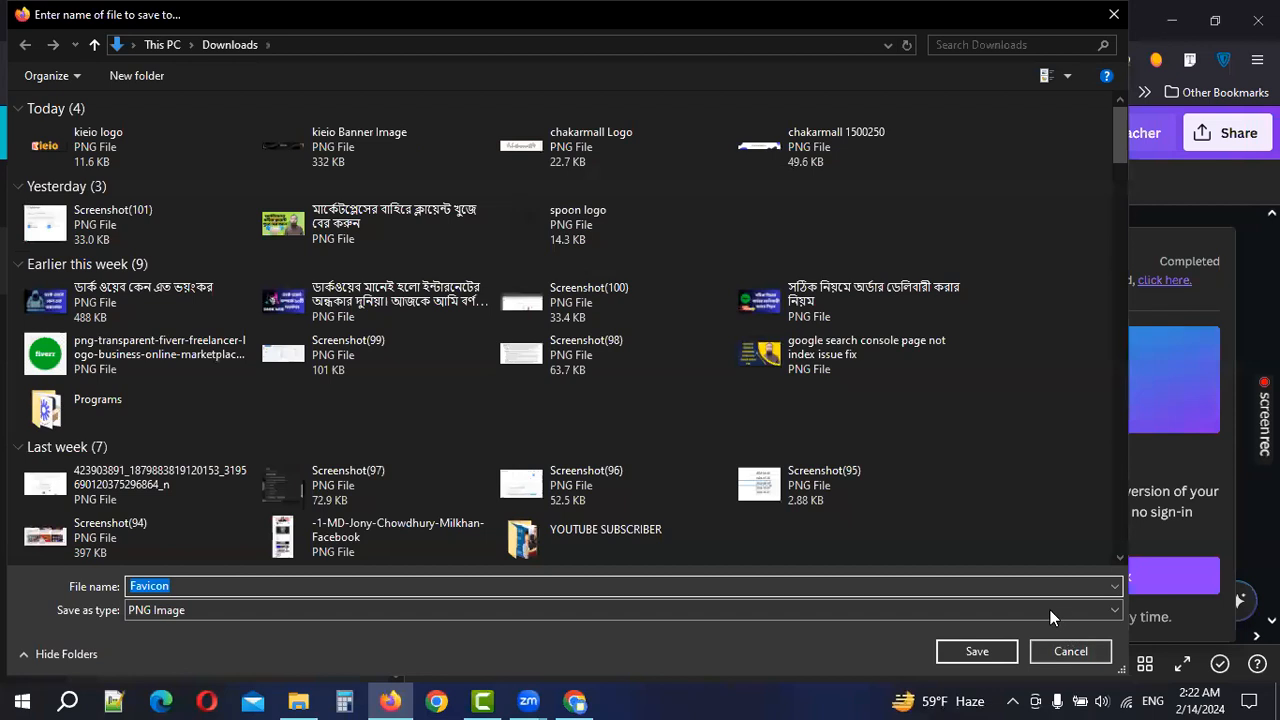
left_click(985, 650)
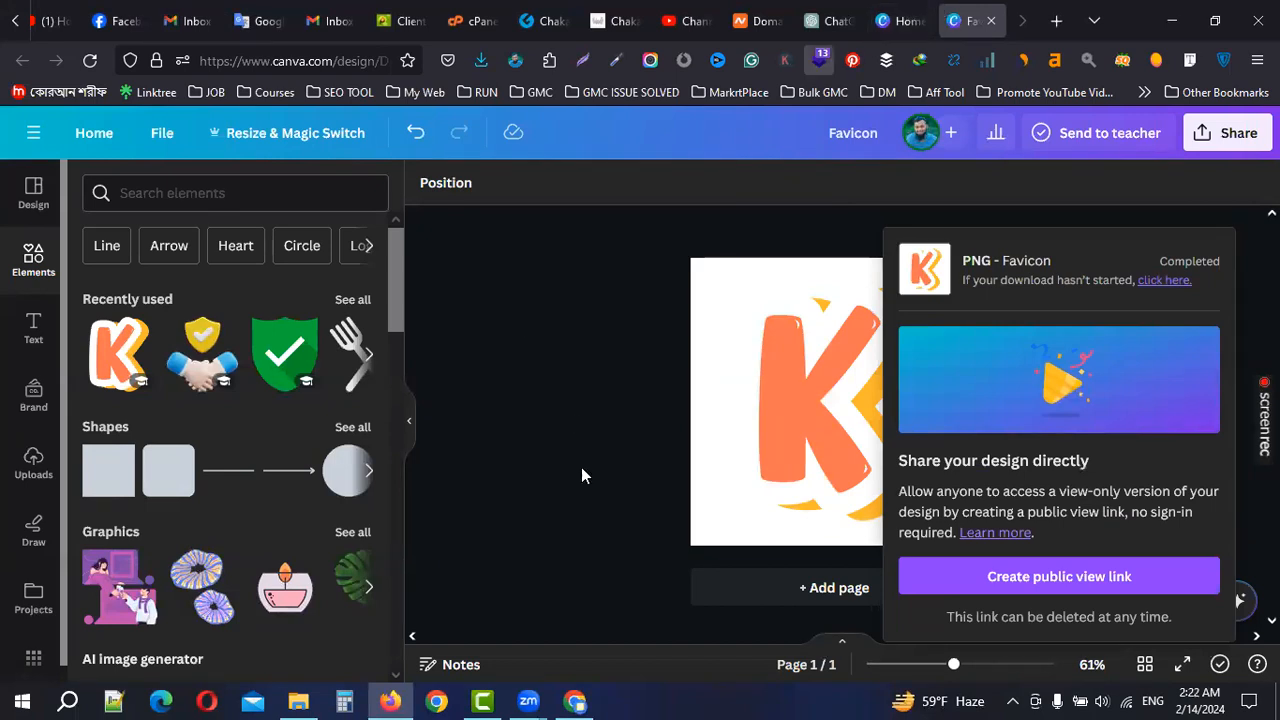
Switch to the GearLaunch store settings and upload Favicon.png from Downloads as the store favicon
left_click(575, 700)
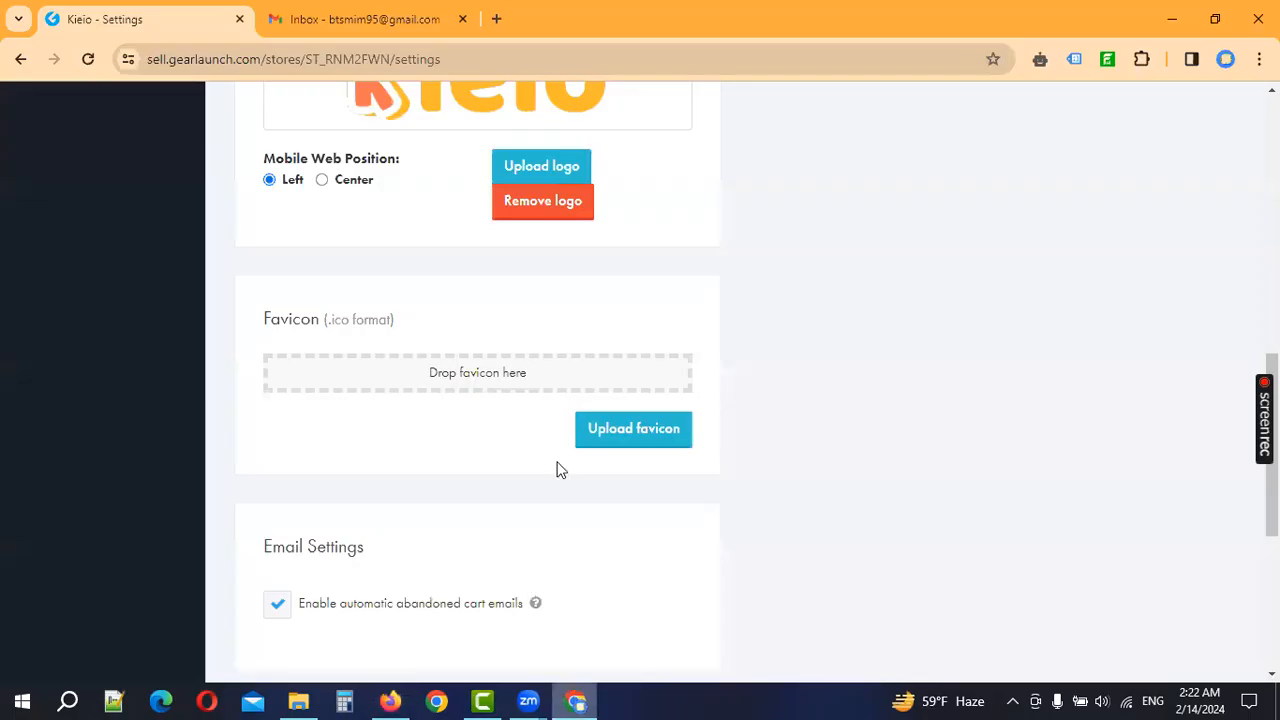
left_click(650, 428)
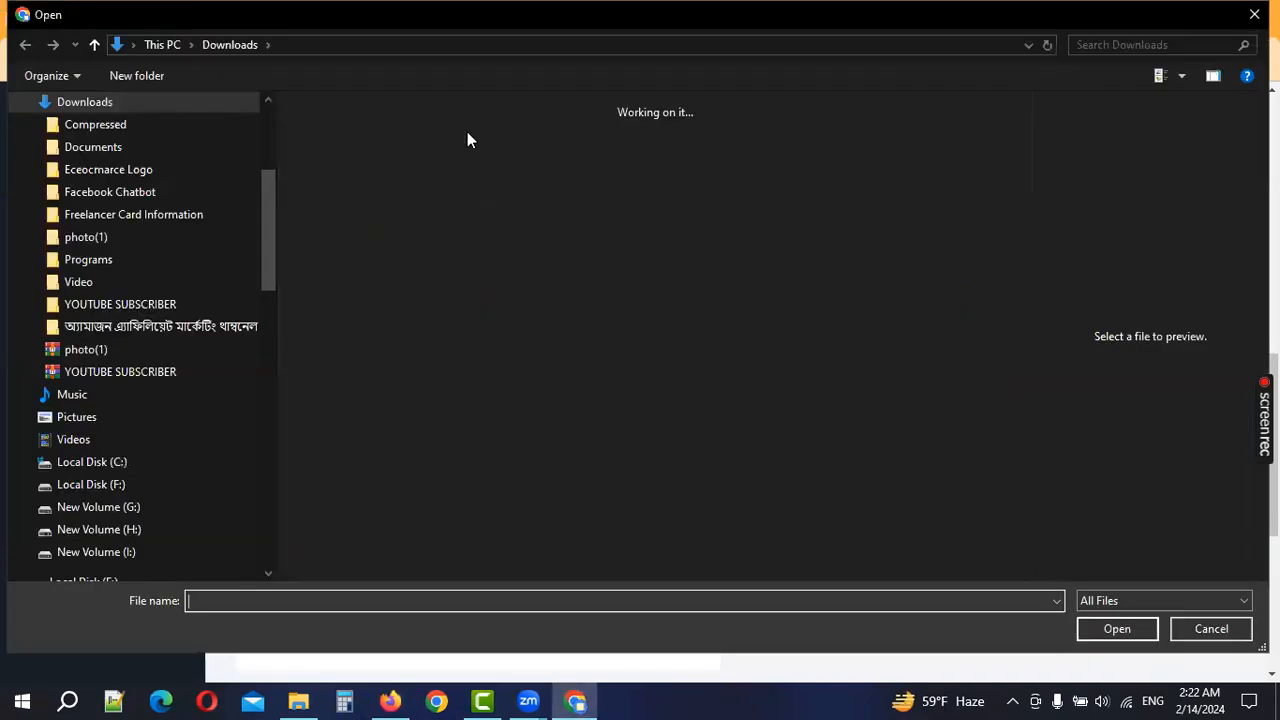
left_click(352, 148)
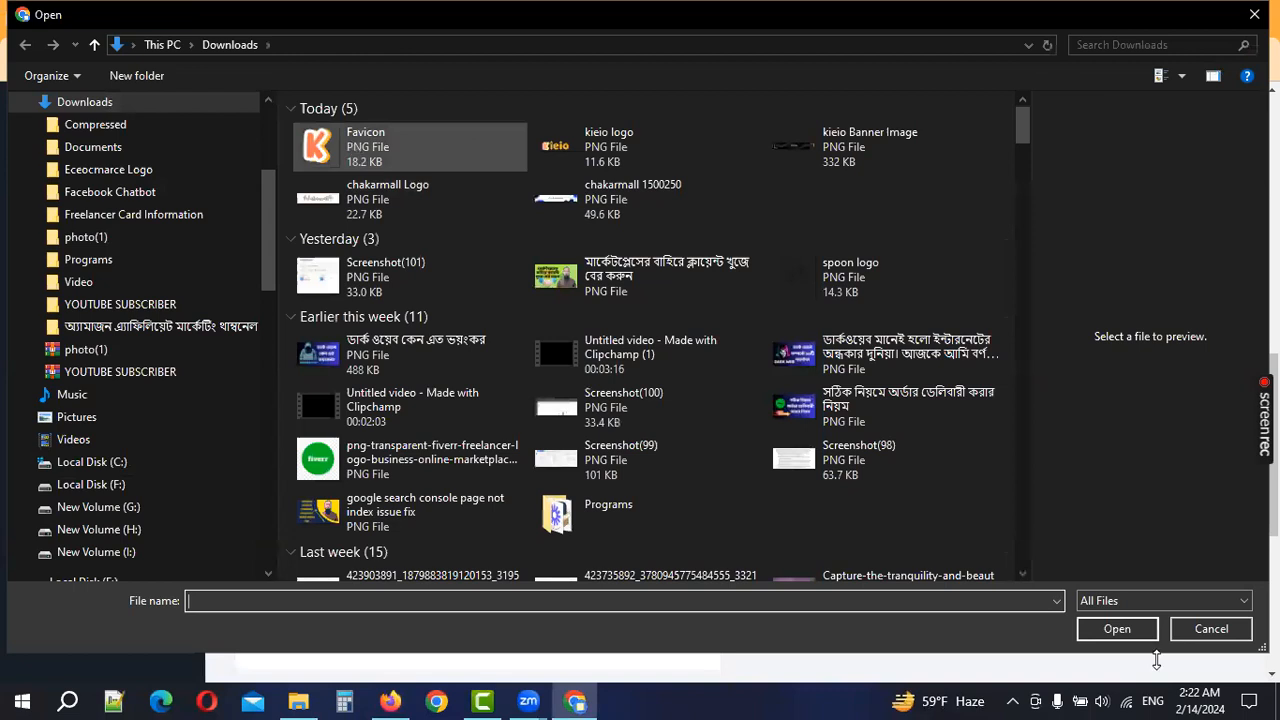
left_click(1130, 632)
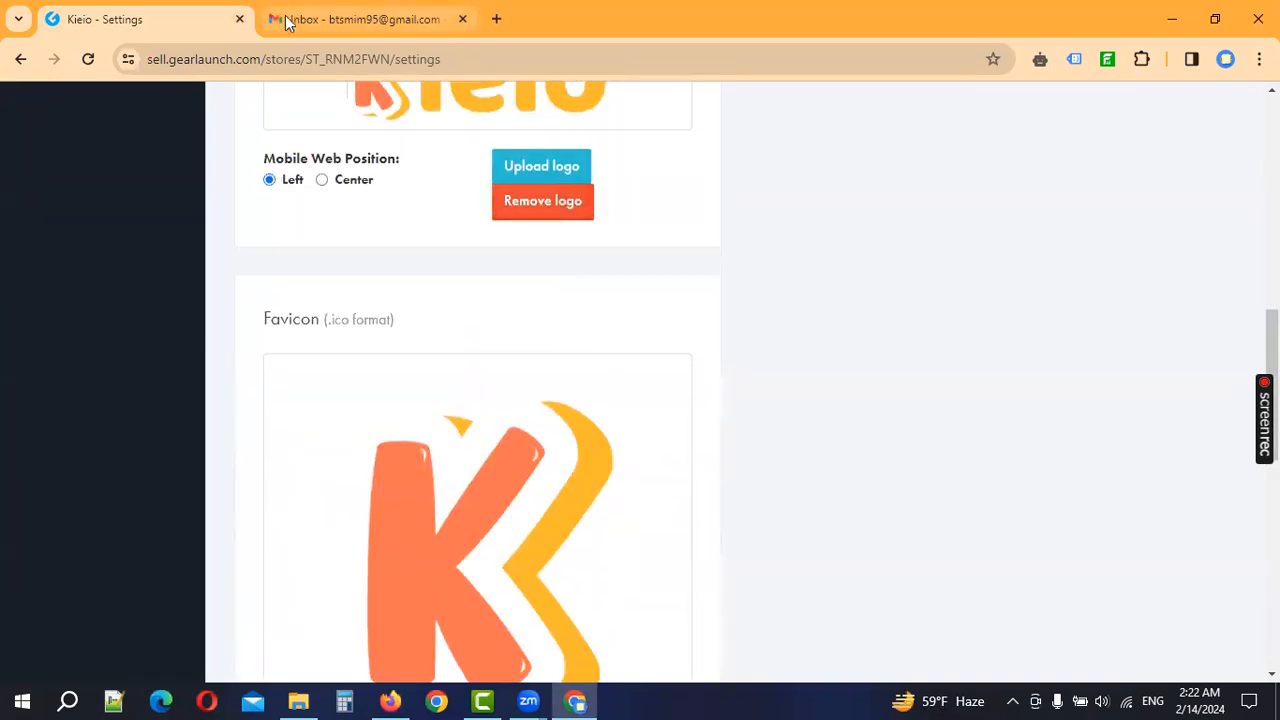
Review the store settings page from general options to support details, including the logo and favicon, and look at the Gmail inbox
scroll(520, 364, "up", 5)
scroll(551, 364, "up", 3)
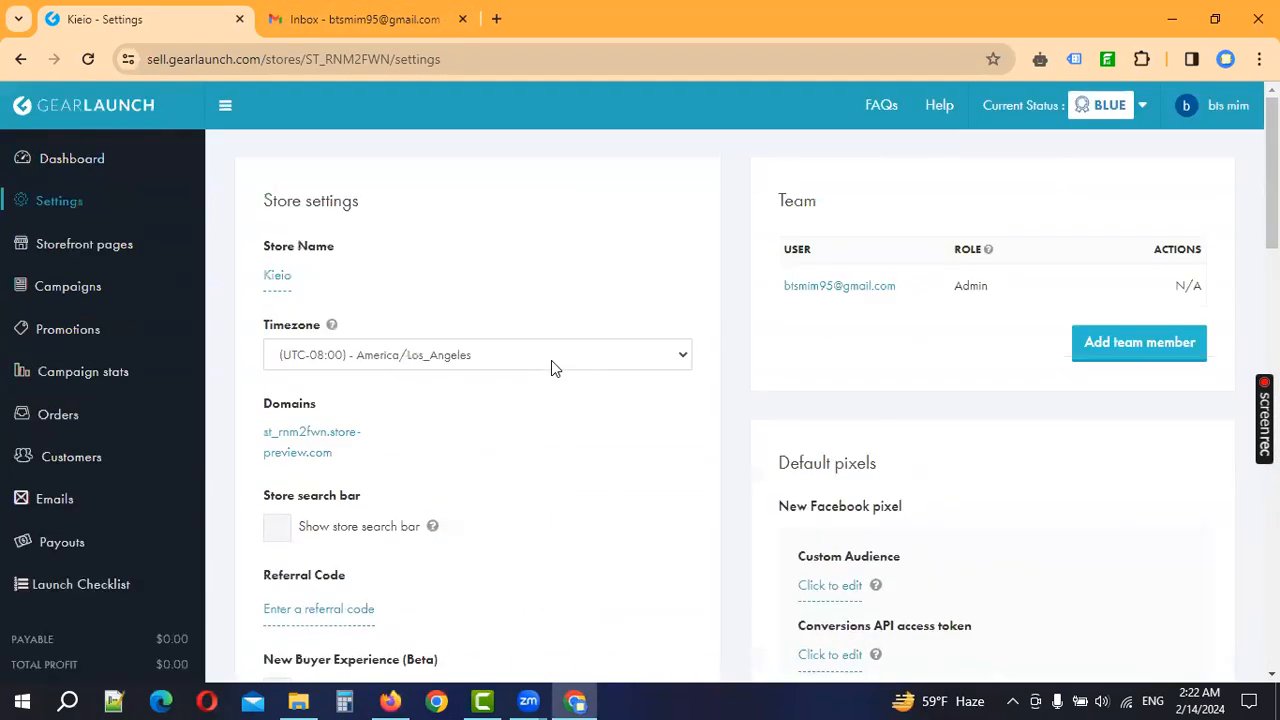
scroll(551, 463, "down", 17)
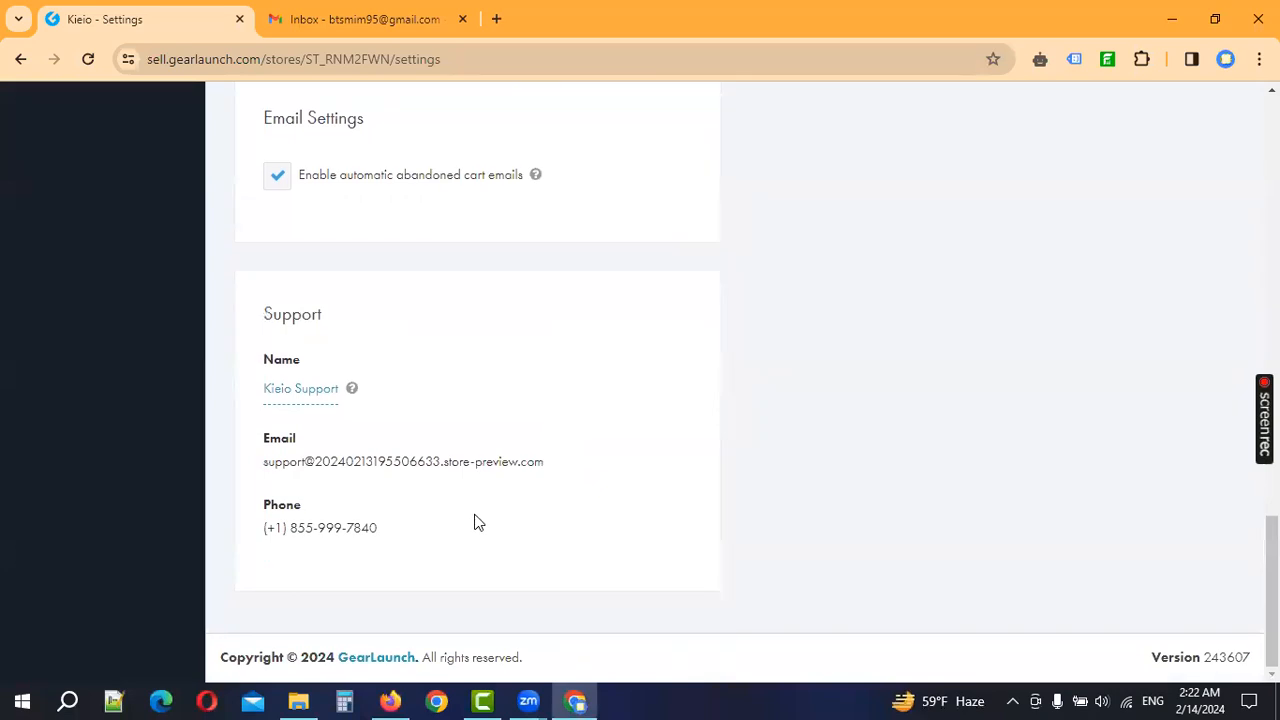
scroll(536, 548, "up", 15)
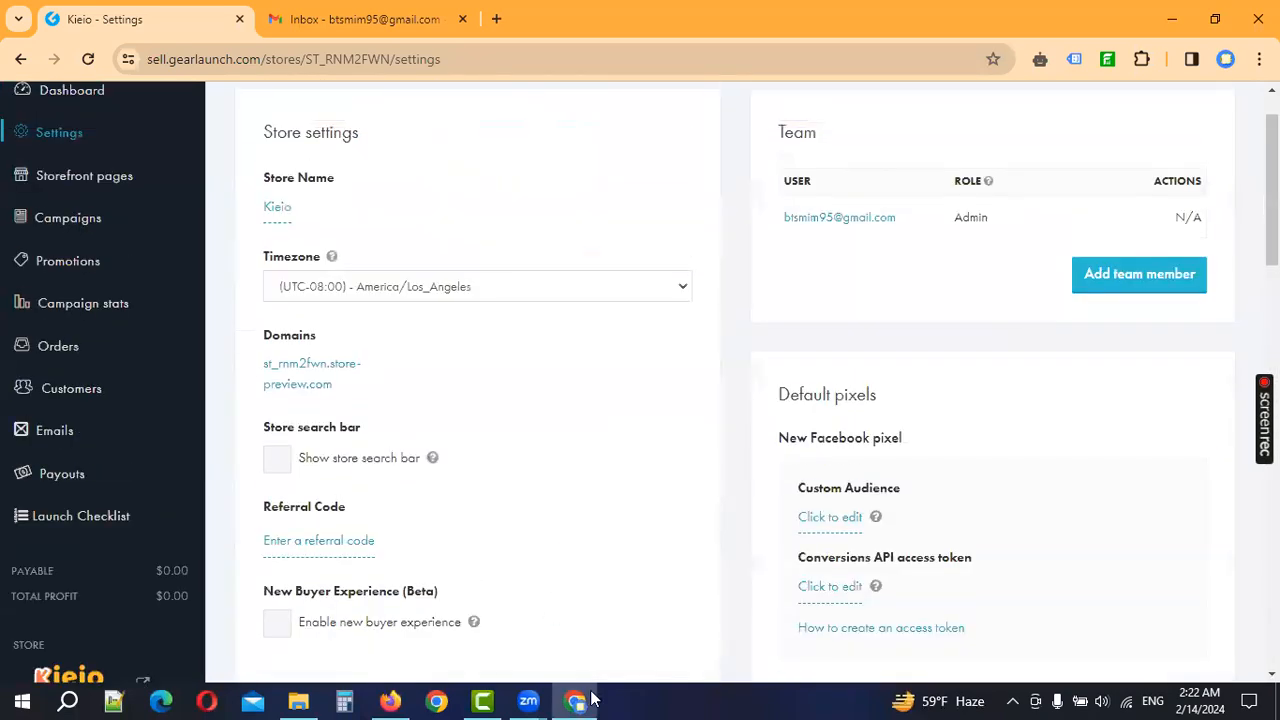
left_click(366, 12)
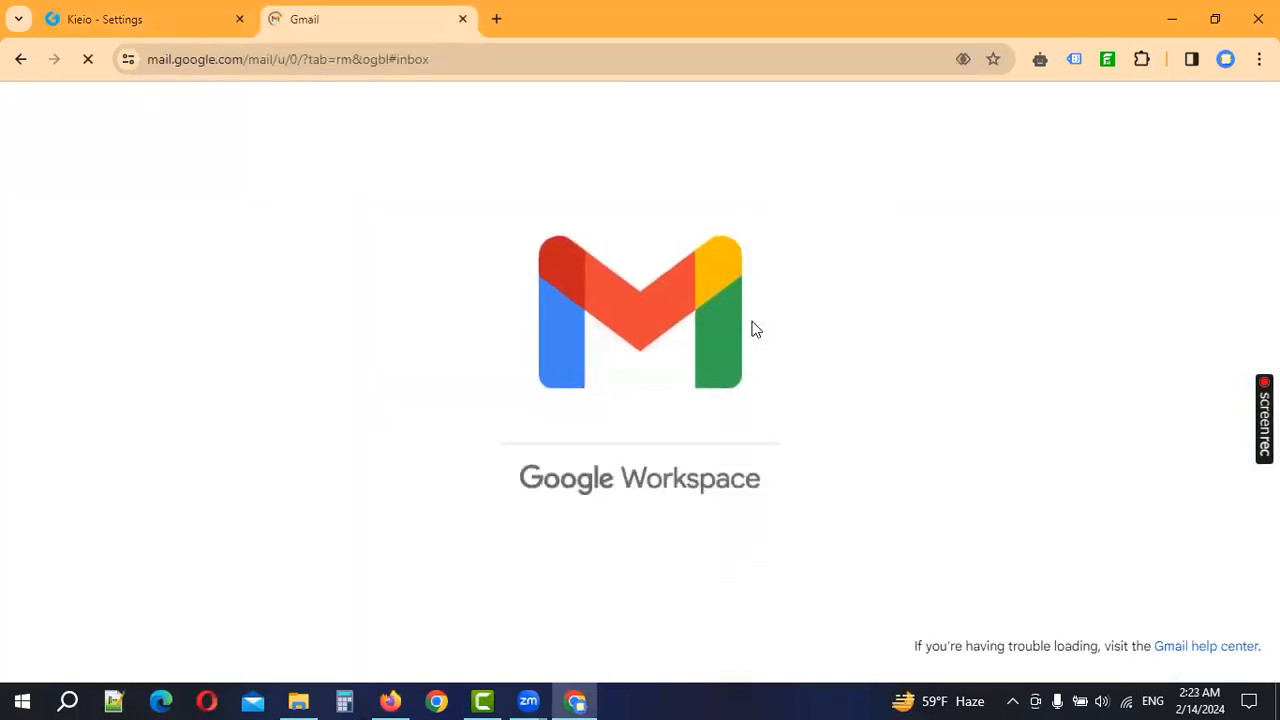
left_click(185, 20)
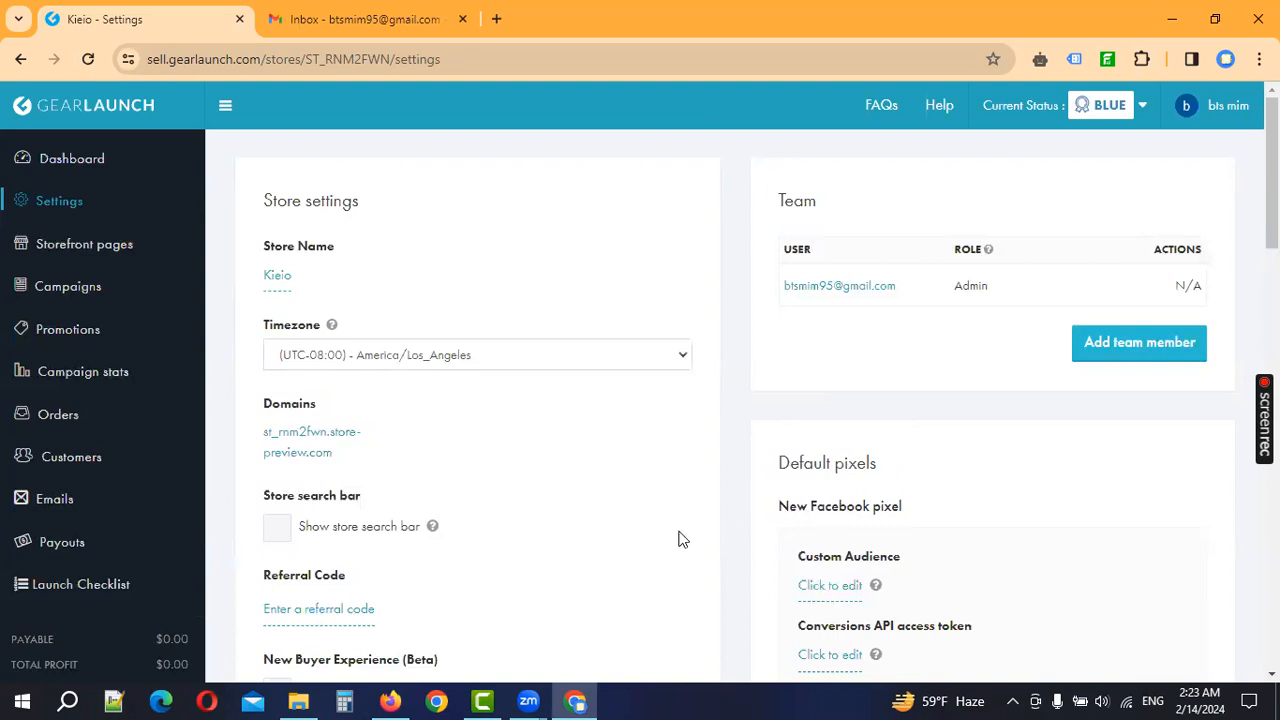
scroll(429, 493, "down", 2)
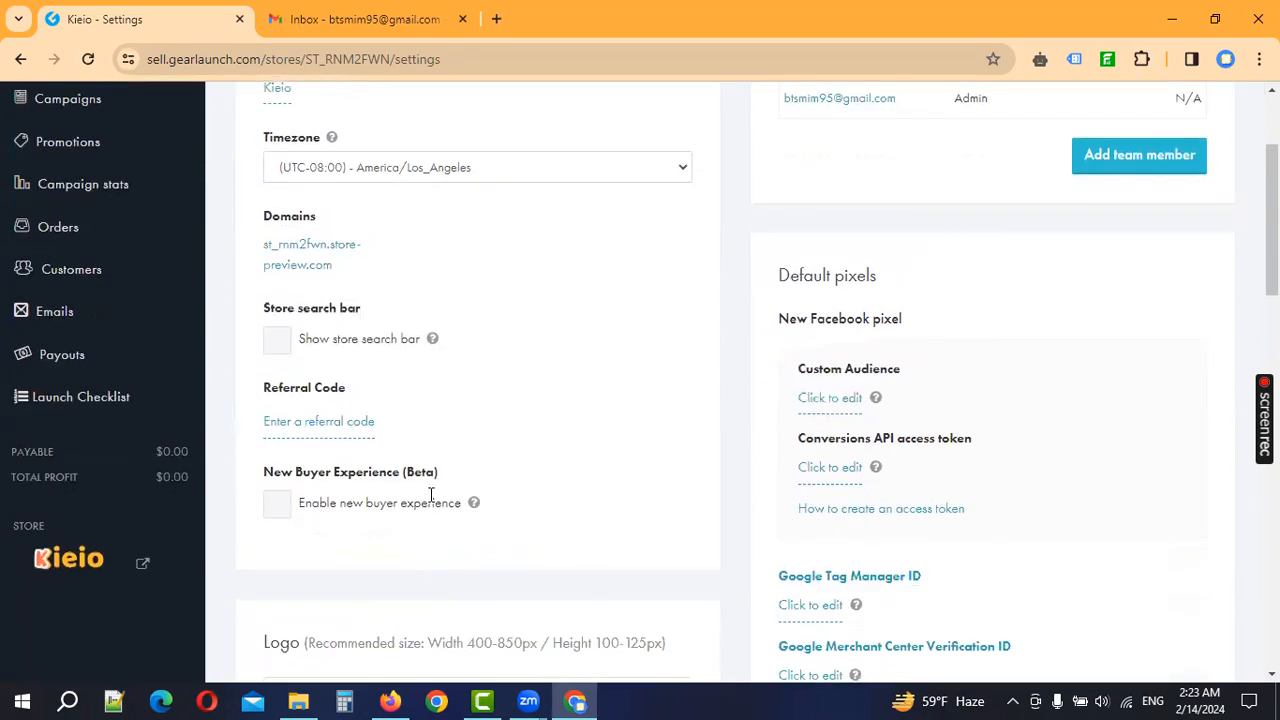
scroll(834, 451, "down", 5)
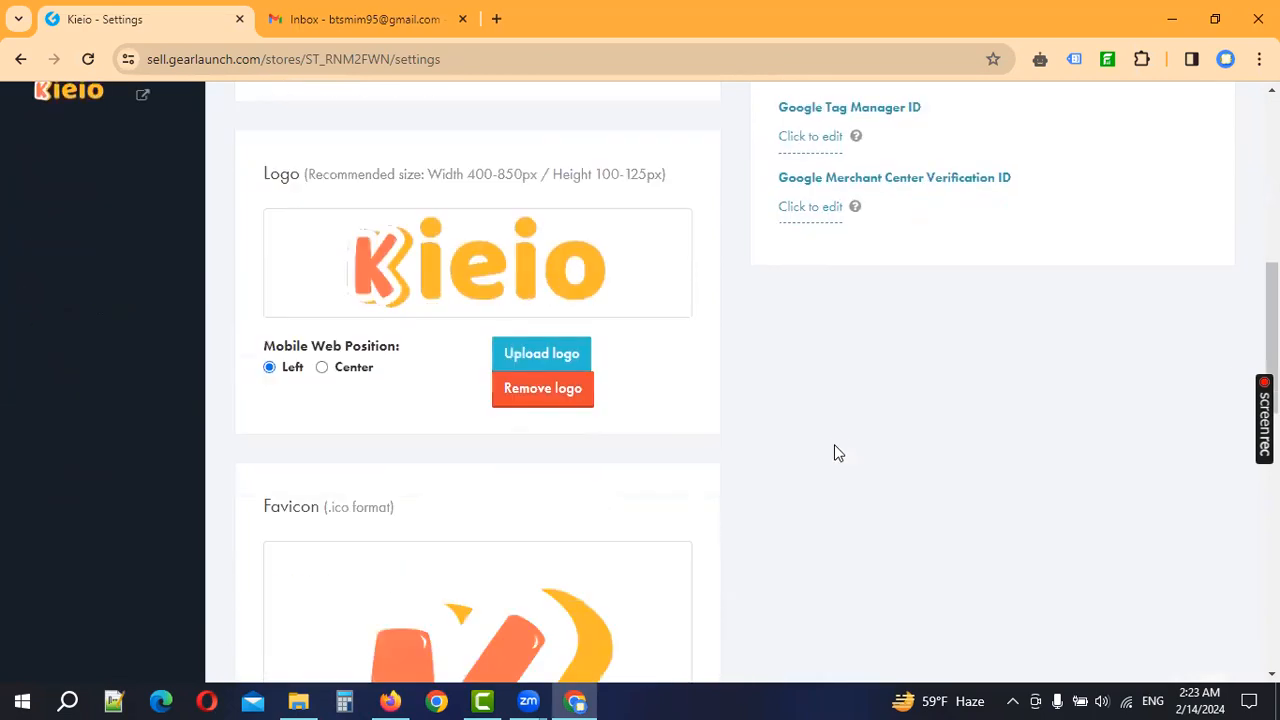
scroll(834, 451, "up", 2)
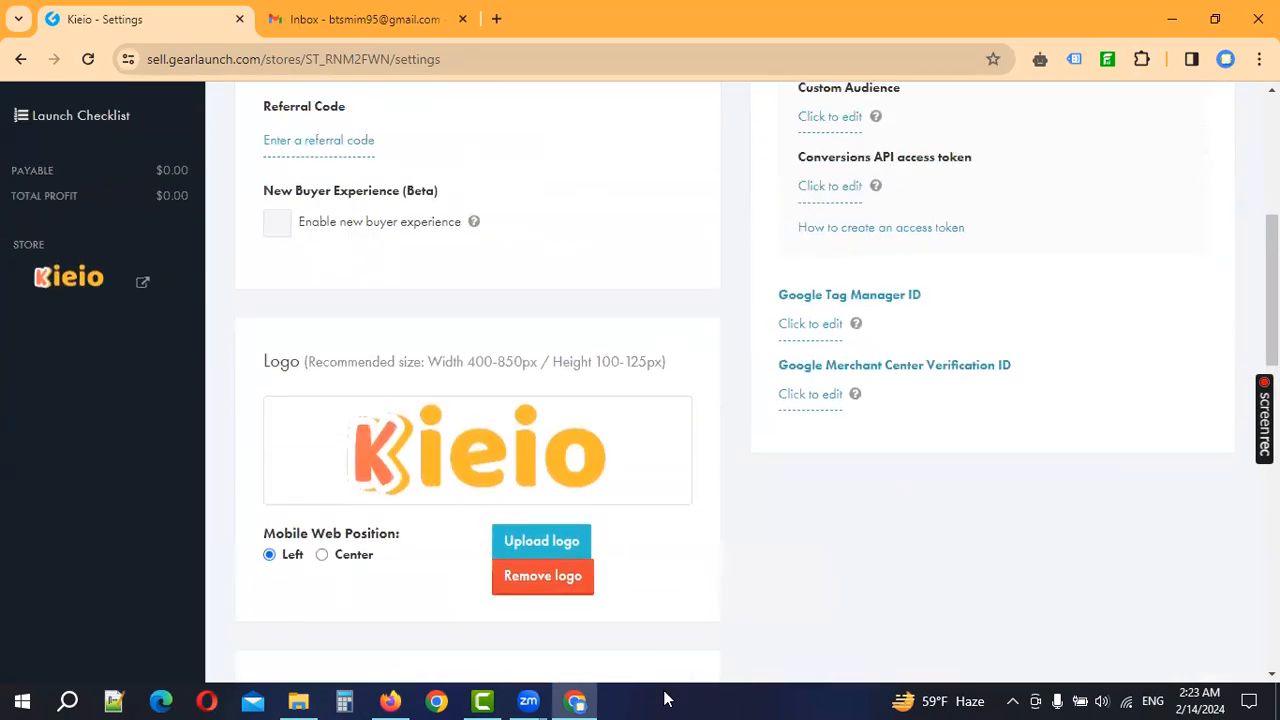